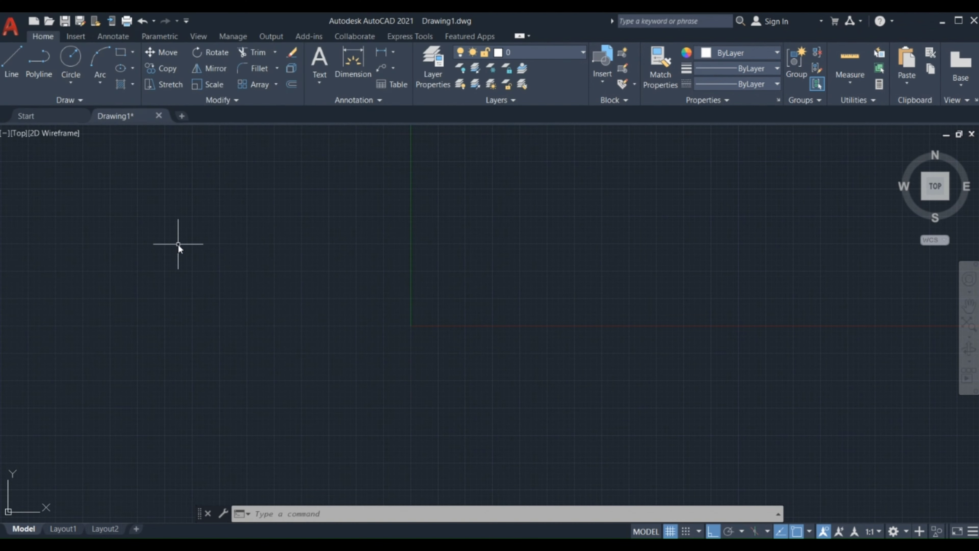
# Draw a radius-20 circle centred on the origin and recentre the view on it
pyautogui.click(72, 45)
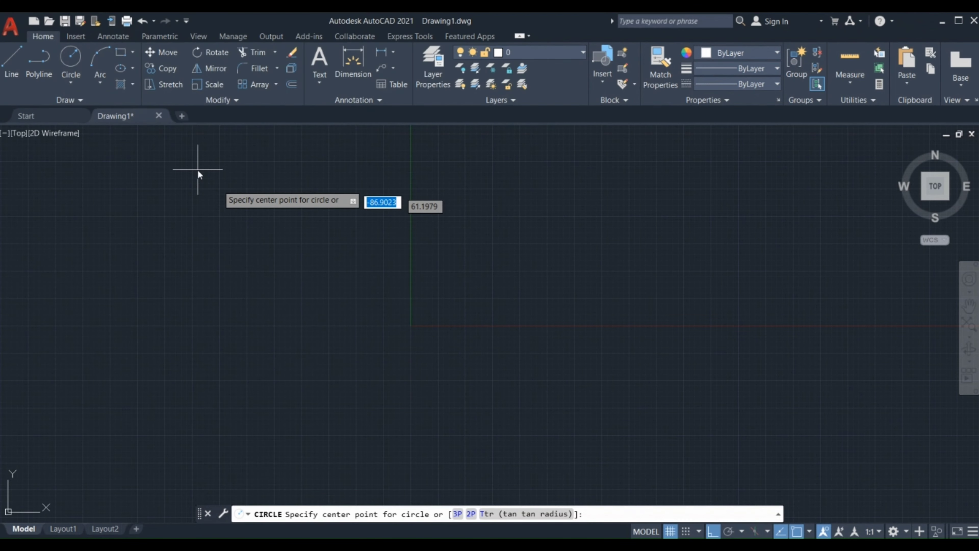
pyautogui.click(388, 308)
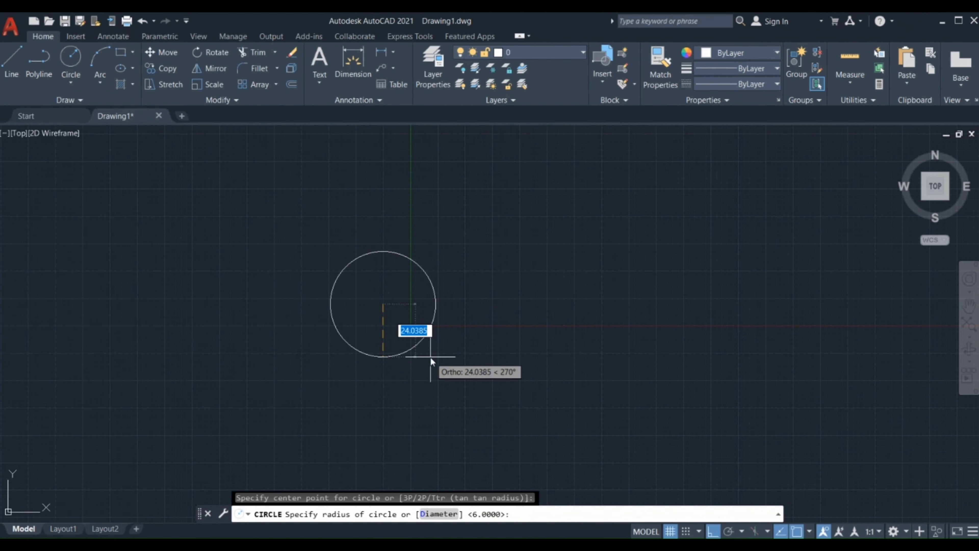
pyautogui.write('4')
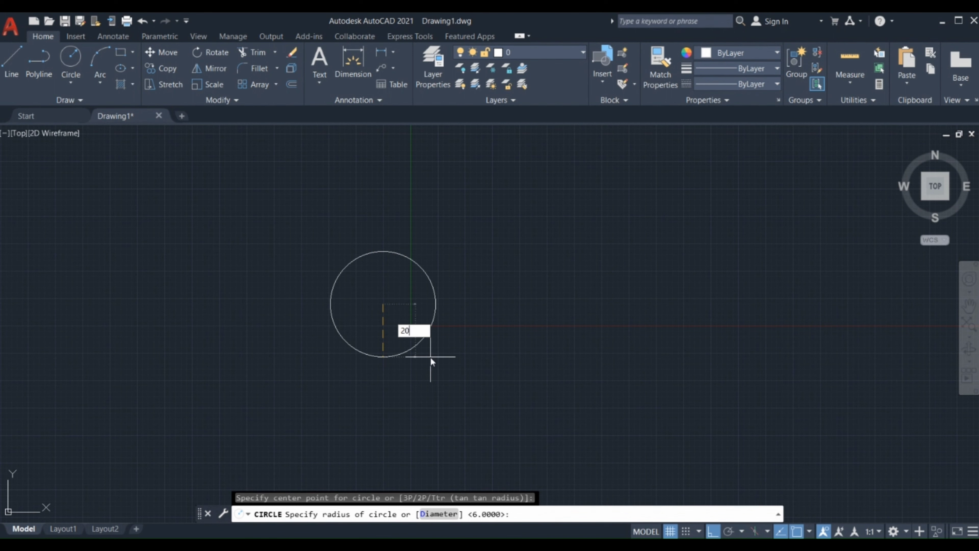
pyautogui.press('Return')
pyautogui.moveTo(394, 350); pyautogui.dragTo(445, 401, button='middle')
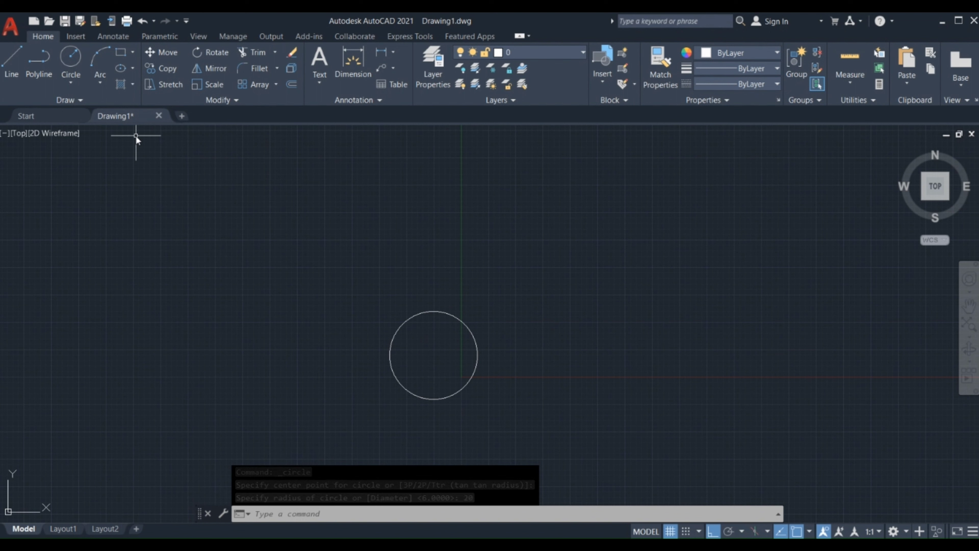
# Draw a 65-unit vertical line upward from the circle's centre
pyautogui.write('l')
pyautogui.press('Return')
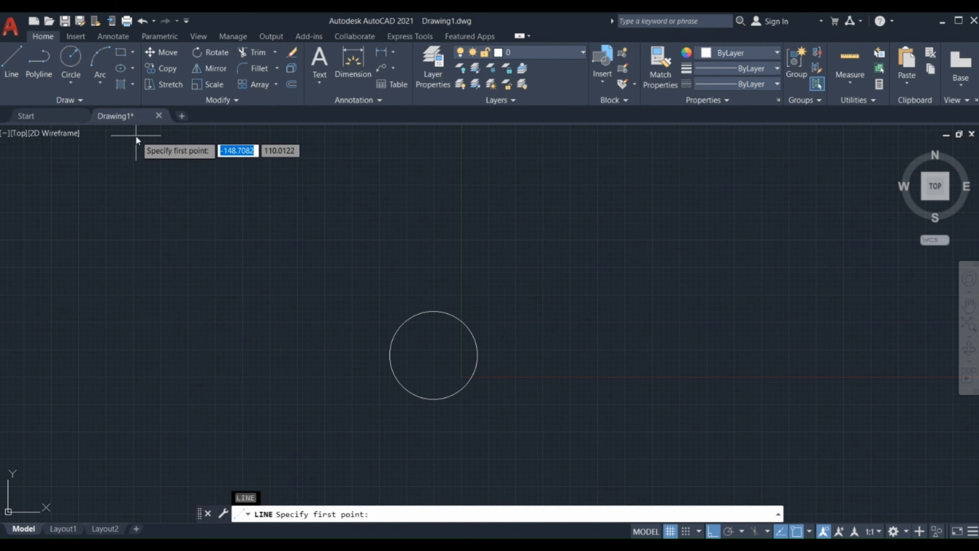
pyautogui.click(430, 357)
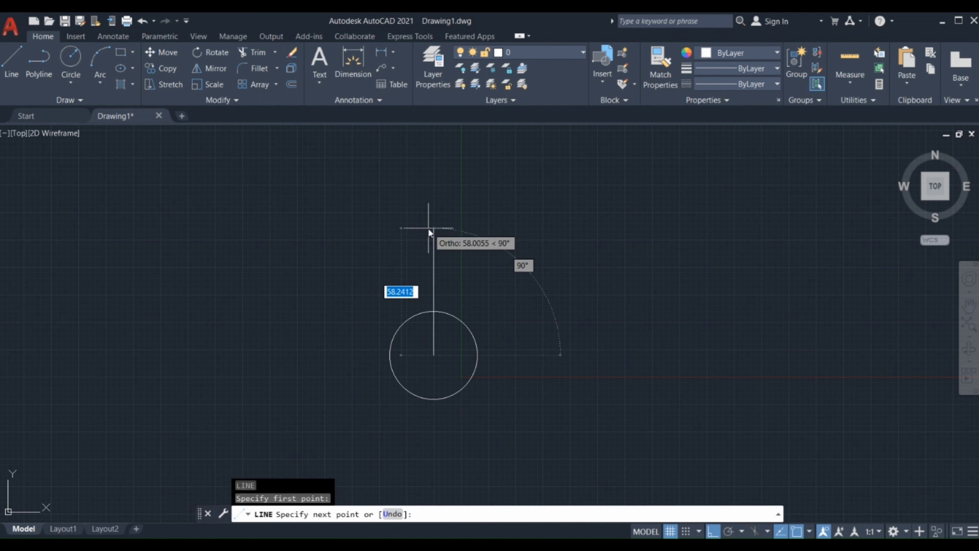
pyautogui.write('65')
pyautogui.press('Return')
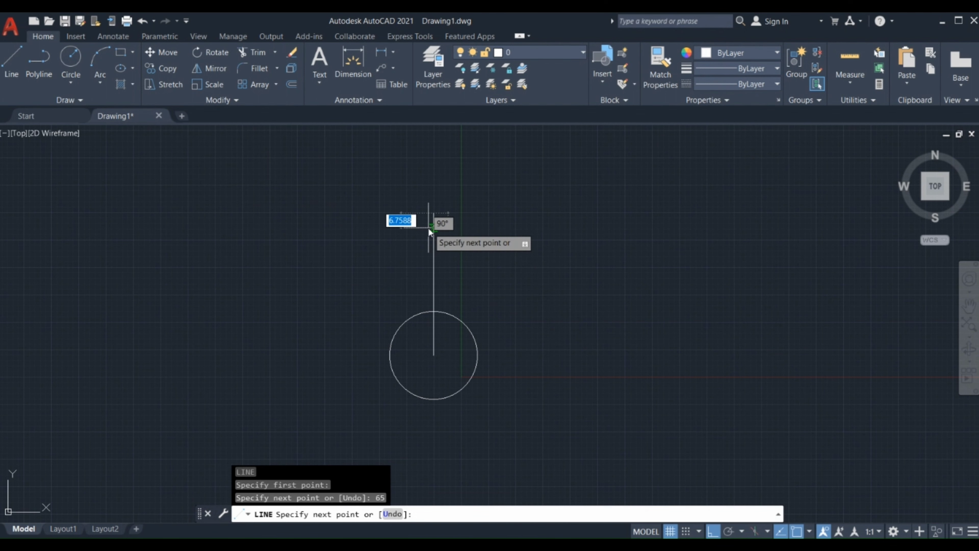
pyautogui.press('Escape')
# Draw a 50-unit vertical line downward from the circle's centre
pyautogui.moveTo(489, 354); pyautogui.dragTo(500, 282, button='middle')
pyautogui.press('Return')
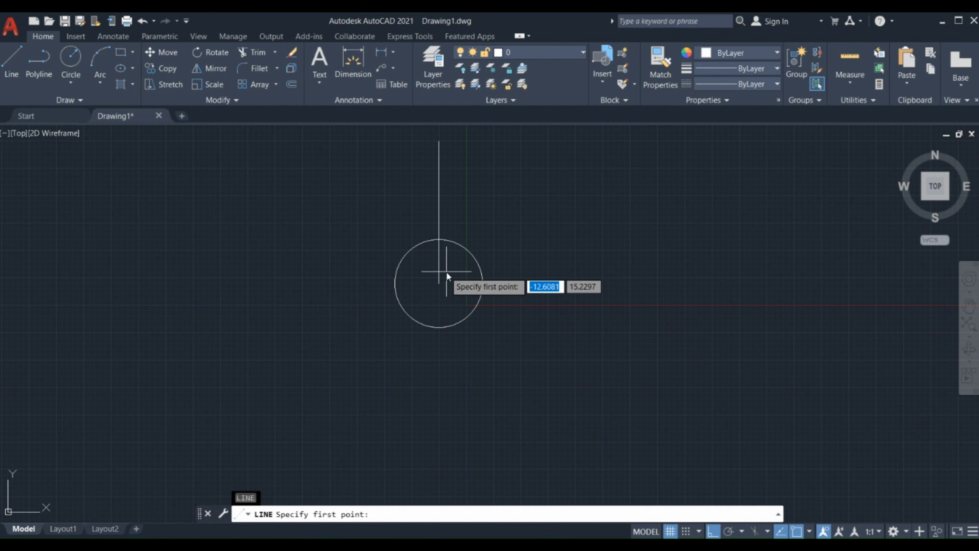
pyautogui.click(438, 289)
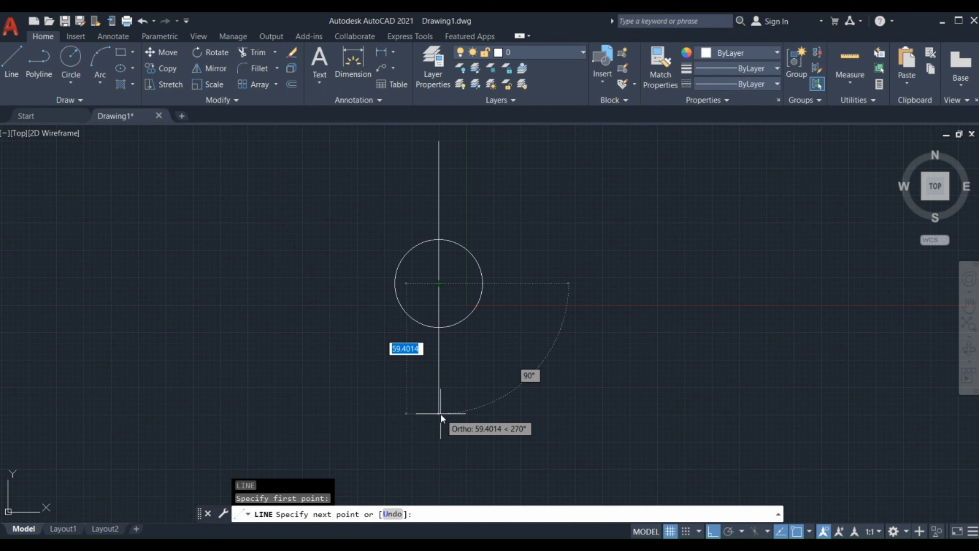
pyautogui.write('50')
pyautogui.press('Return')
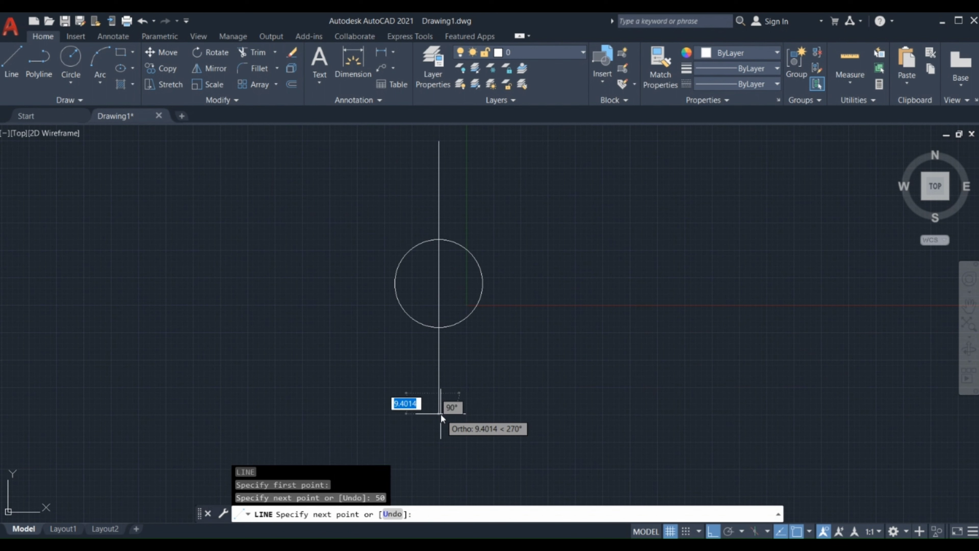
pyautogui.press('Return')
# Recentre and zoom the view around the centre line, then start CIRCLE
pyautogui.moveTo(479, 372); pyautogui.dragTo(498, 443, button='middle')
pyautogui.scroll(2, 488, 431)
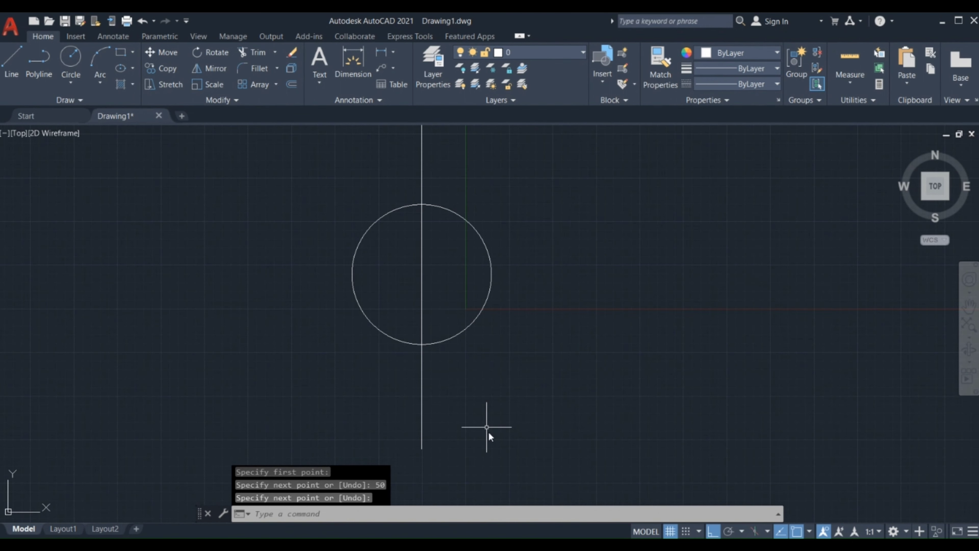
pyautogui.scroll(-4, 490, 289)
pyautogui.scroll(2, 490, 290)
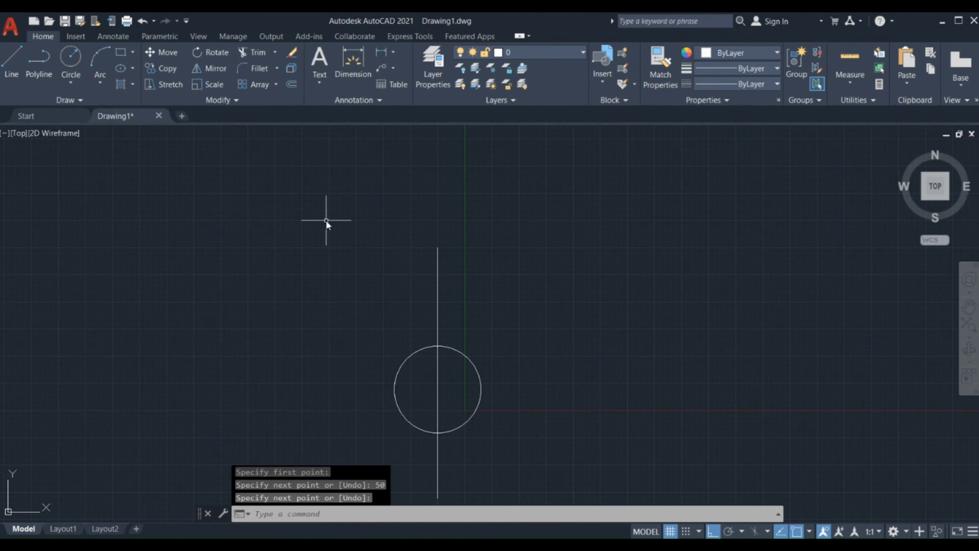
pyautogui.write('c')
pyautogui.press('Return')
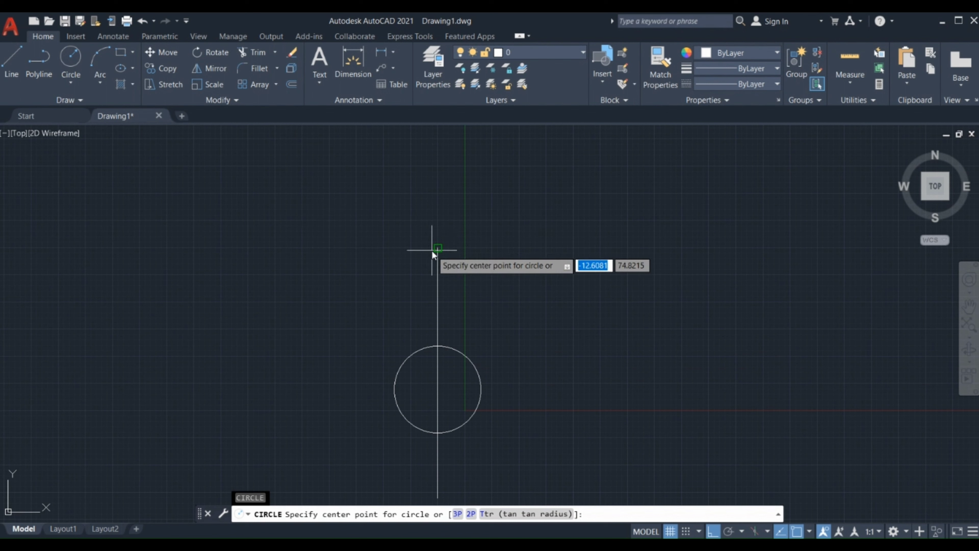
# Draw concentric circles of radius 16 and 10 at the line's top end
pyautogui.click(431, 250)
pyautogui.write('1')
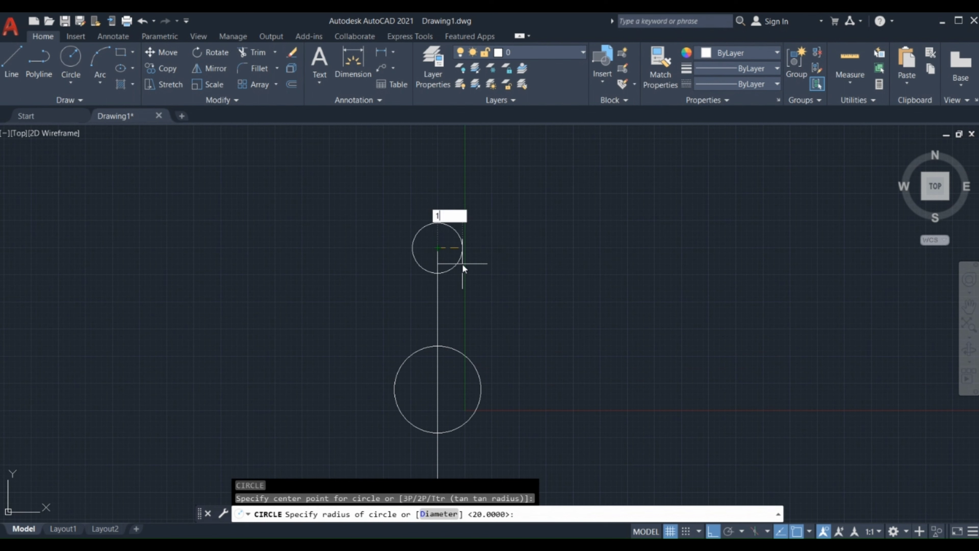
pyautogui.write('6')
pyautogui.press('Return')
pyautogui.press('Return')
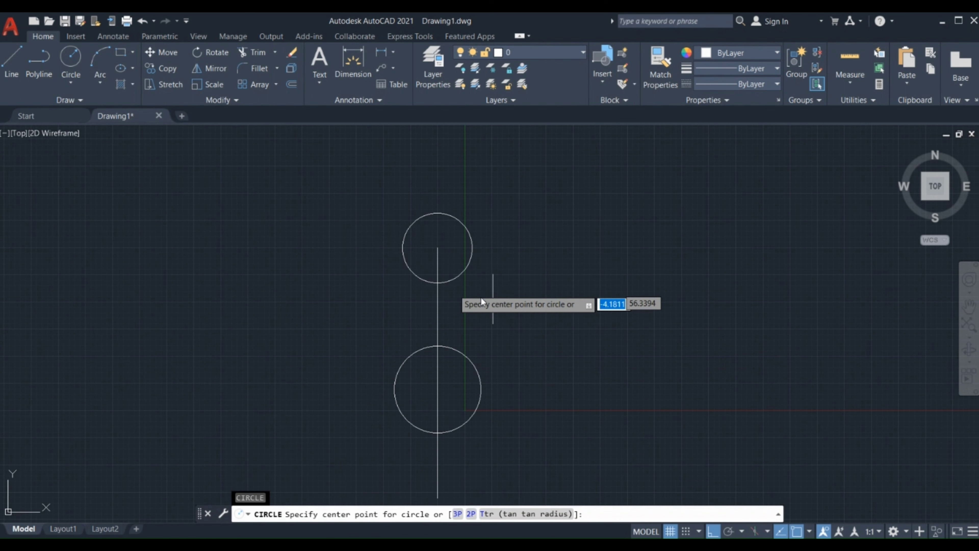
pyautogui.click(438, 250)
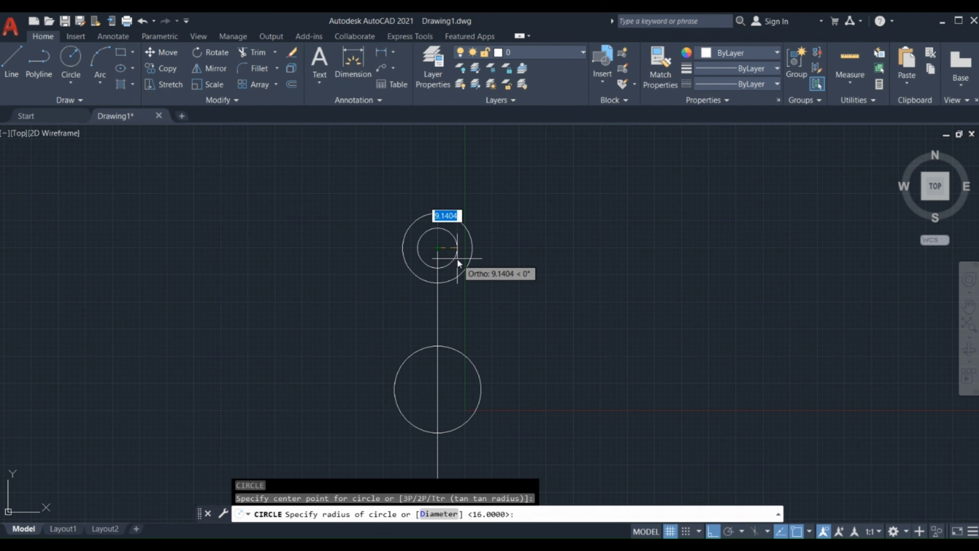
pyautogui.write('10')
pyautogui.press('Return')
# Draw concentric circles of radius 10 and 5 at the line's bottom end
pyautogui.moveTo(510, 332); pyautogui.dragTo(515, 224, button='middle')
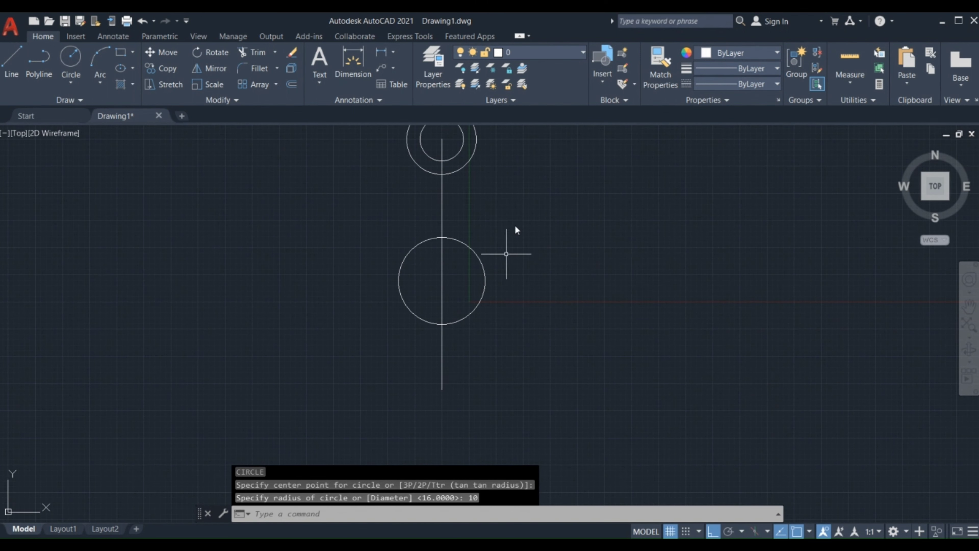
pyautogui.press('Return')
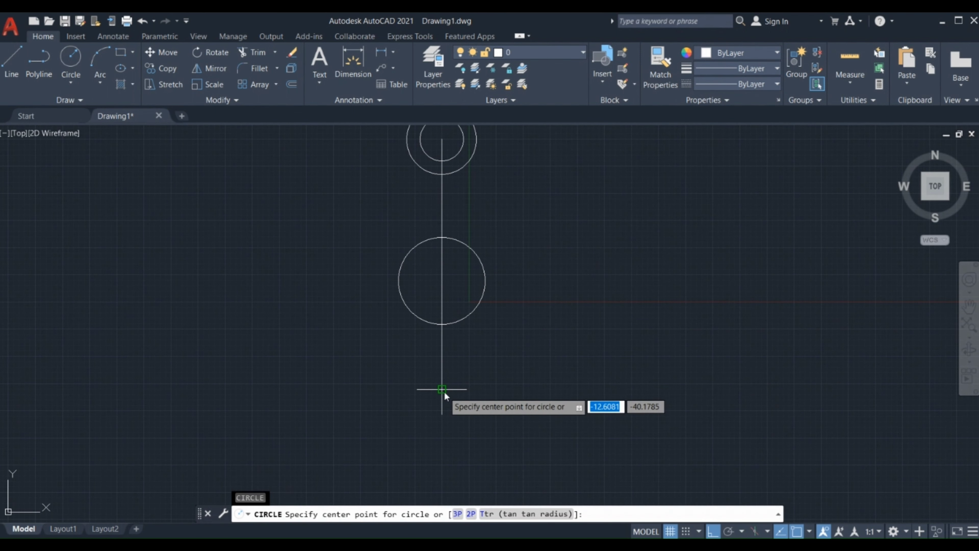
pyautogui.click(442, 389)
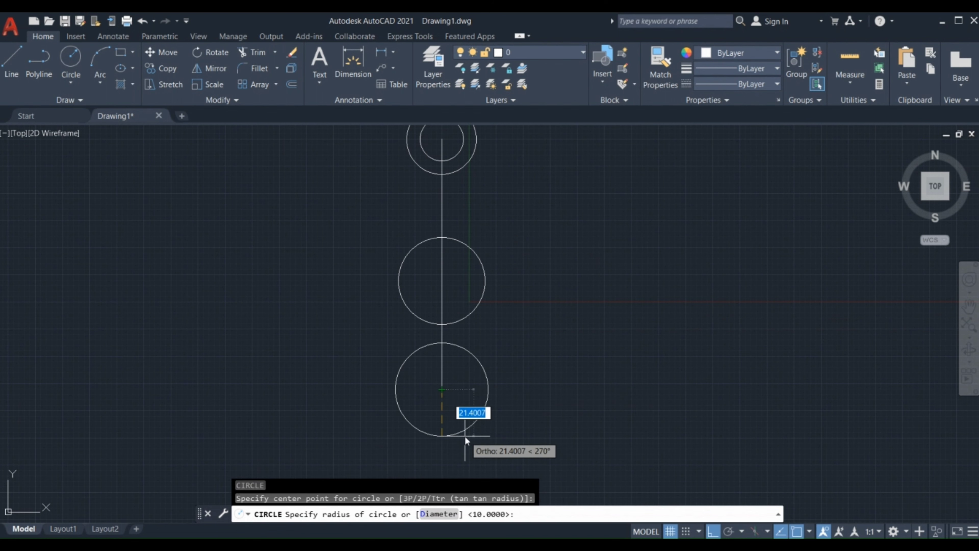
pyautogui.write('10')
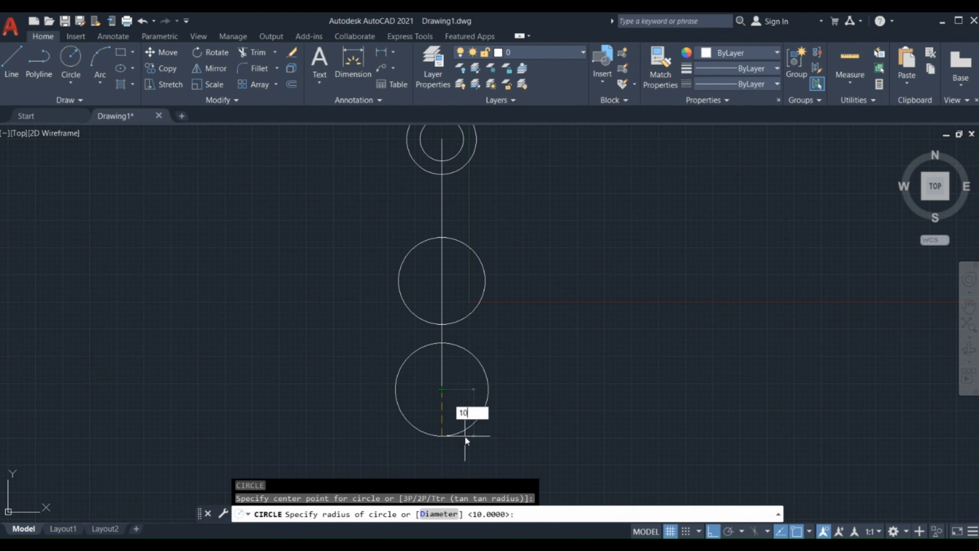
pyautogui.press('Return')
pyautogui.press('Return')
pyautogui.click(443, 389)
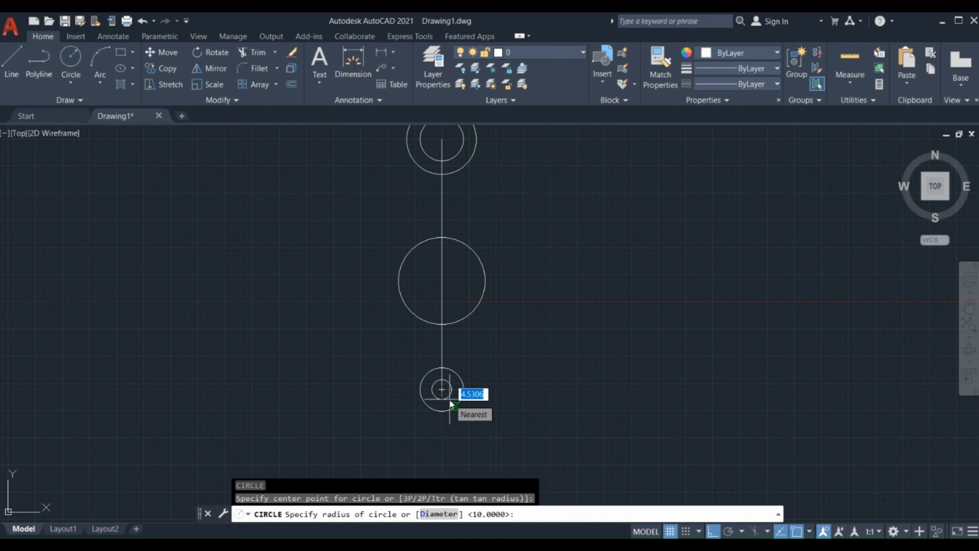
pyautogui.write('5')
pyautogui.press('Return')
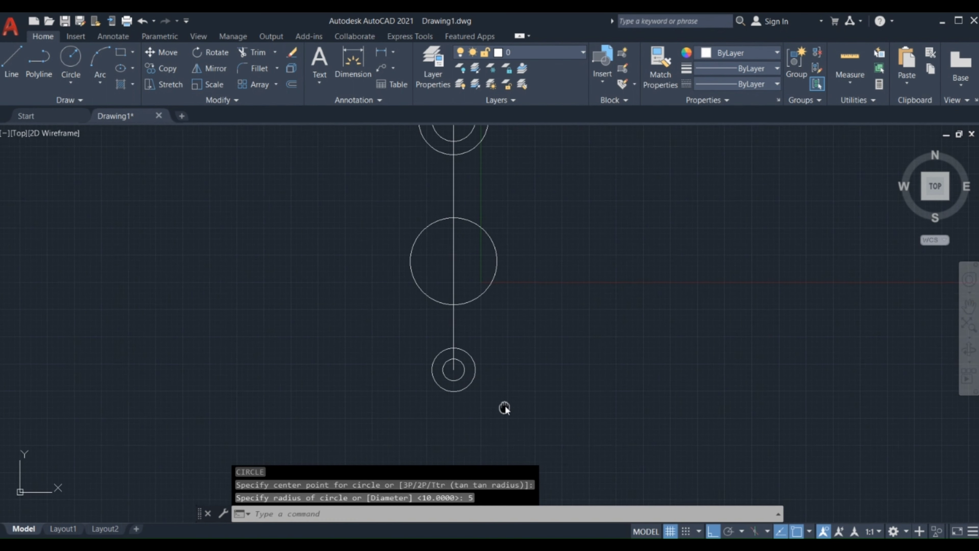
# Recentre the view on the whole drawing and start a new line
pyautogui.scroll(1, 481, 422)
pyautogui.scroll(-2, 480, 339)
pyautogui.scroll(2, 507, 372)
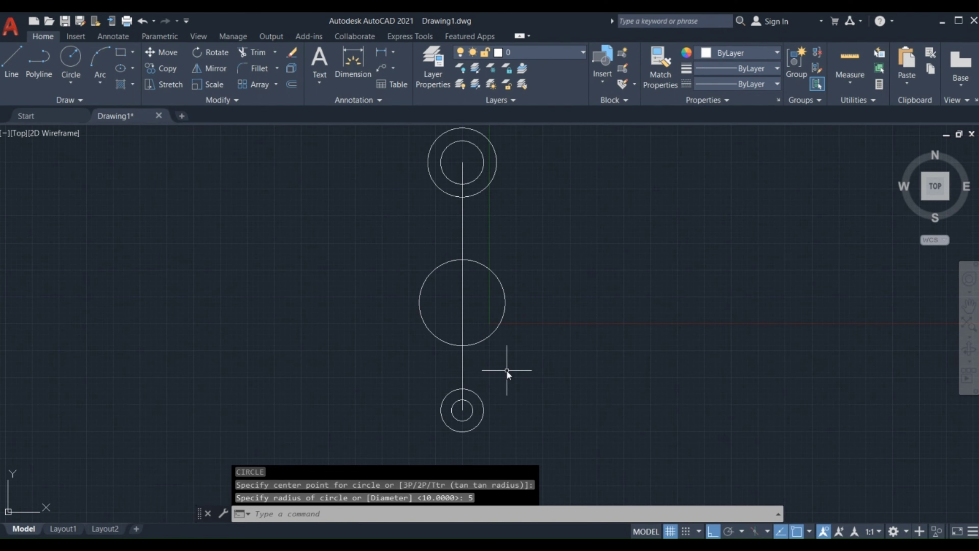
pyautogui.moveTo(440, 383); pyautogui.dragTo(472, 399, button='middle')
pyautogui.write('l')
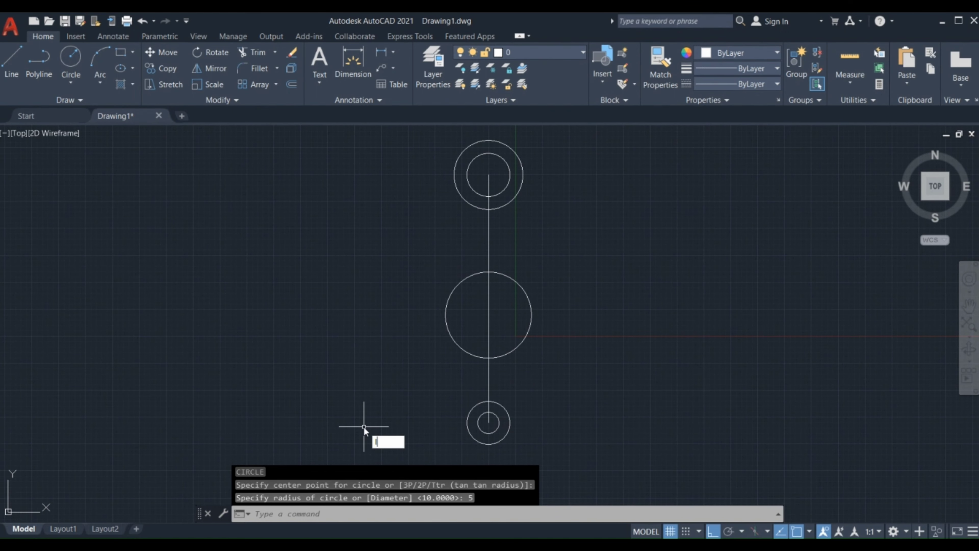
pyautogui.press('Return')
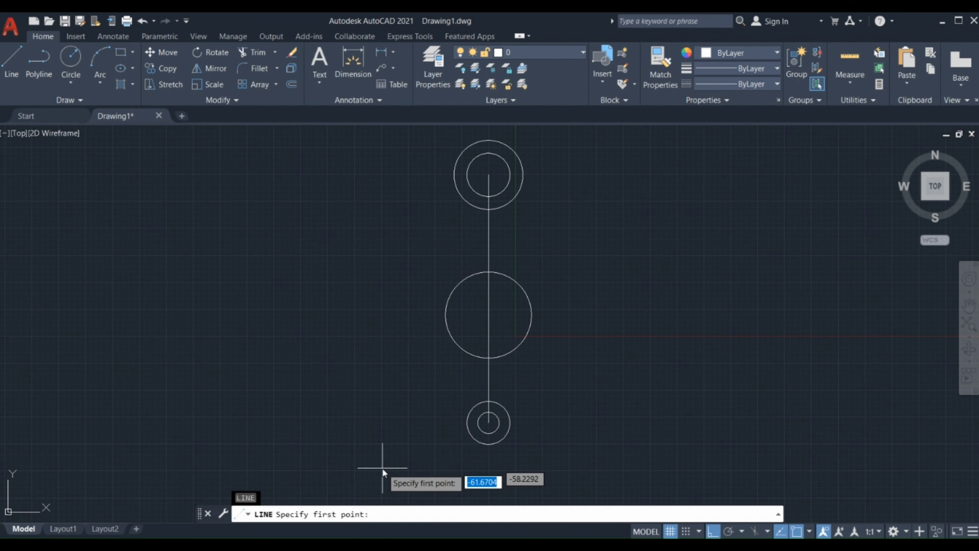
# Draw lines 47 left and 24 up that close into a triangle, then undo it
pyautogui.click(493, 425)
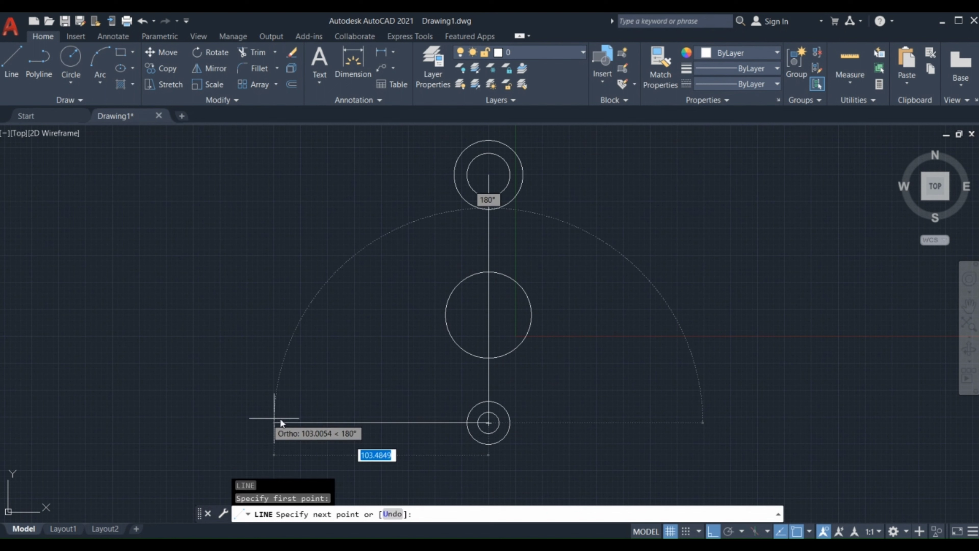
pyautogui.write('47')
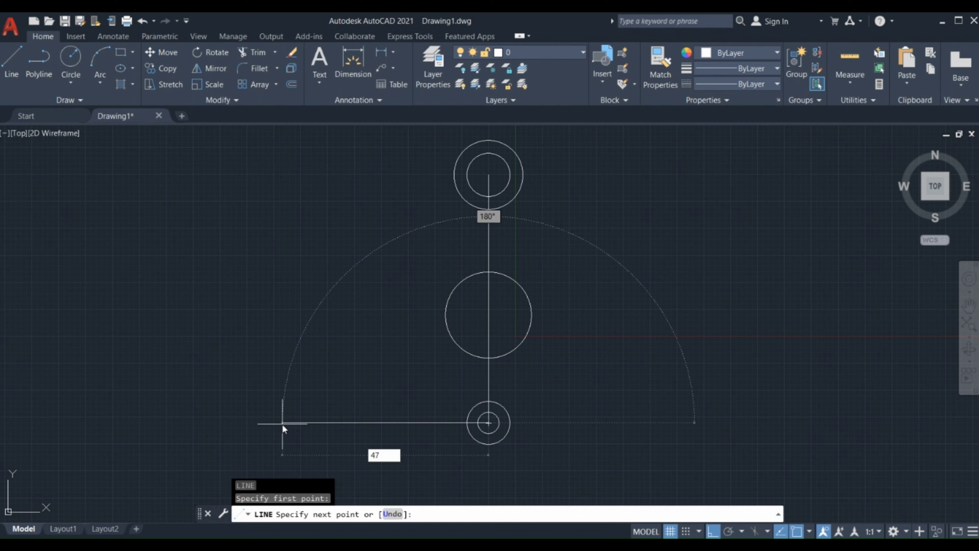
pyautogui.press('Return')
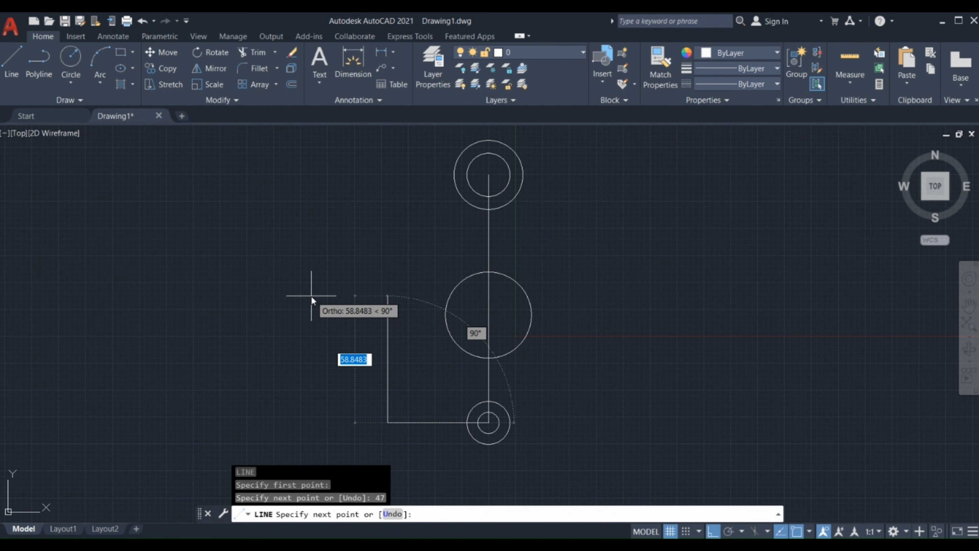
pyautogui.write('24')
pyautogui.press('Return')
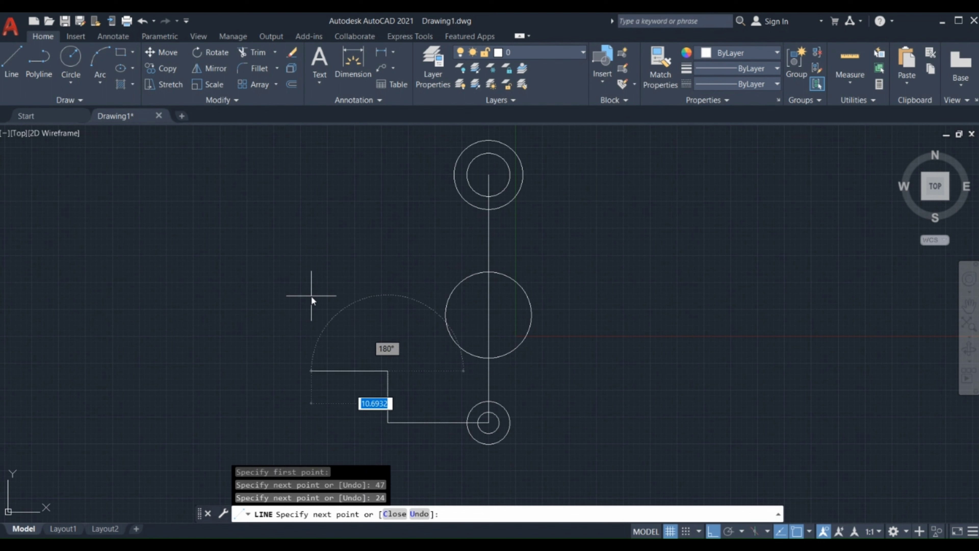
pyautogui.write('c')
pyautogui.press('Return')
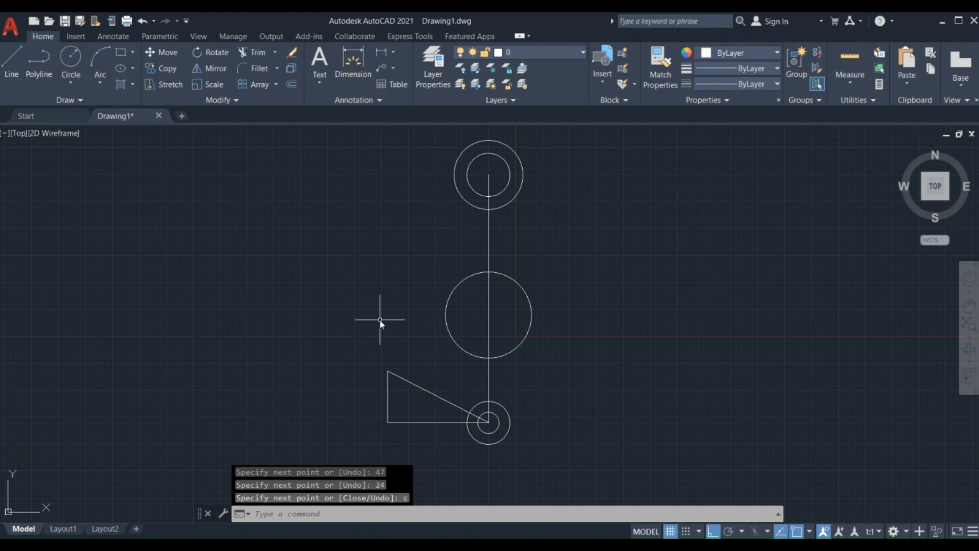
pyautogui.hotkey('ctrl', 'z')
# Redraw the line from the bottom centre: 47 units left, then 24 units up
pyautogui.write('l')
pyautogui.press('Return')
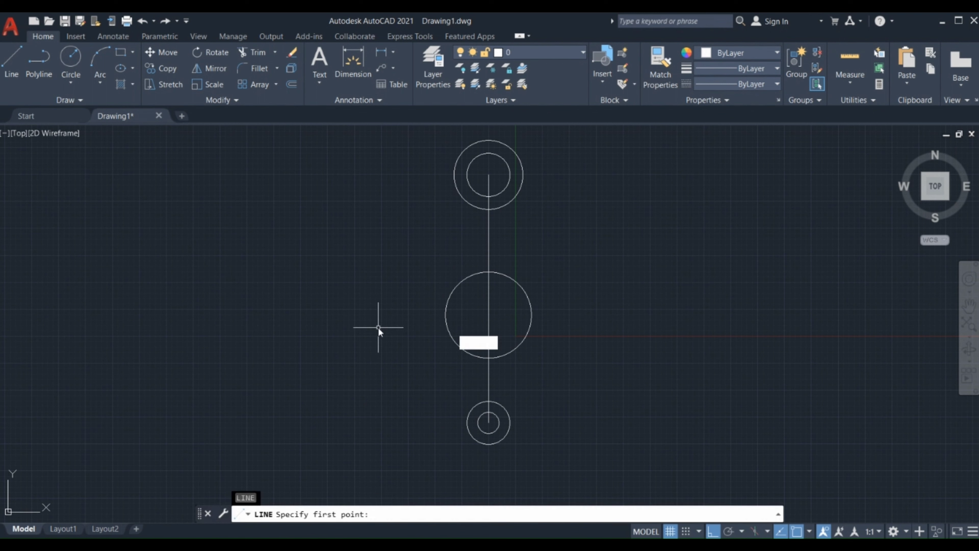
pyautogui.click(472, 422)
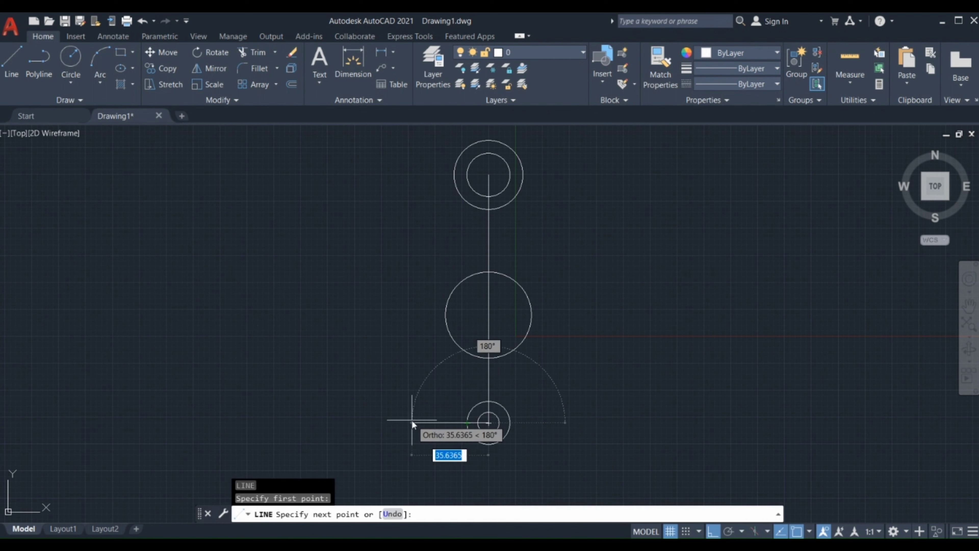
pyautogui.write('47')
pyautogui.press('Return')
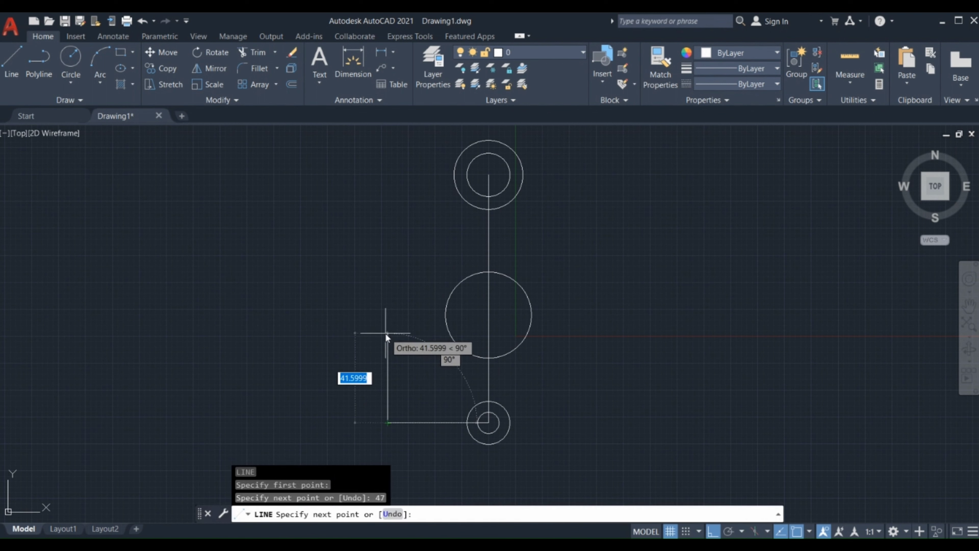
pyautogui.write('24')
pyautogui.press('Return')
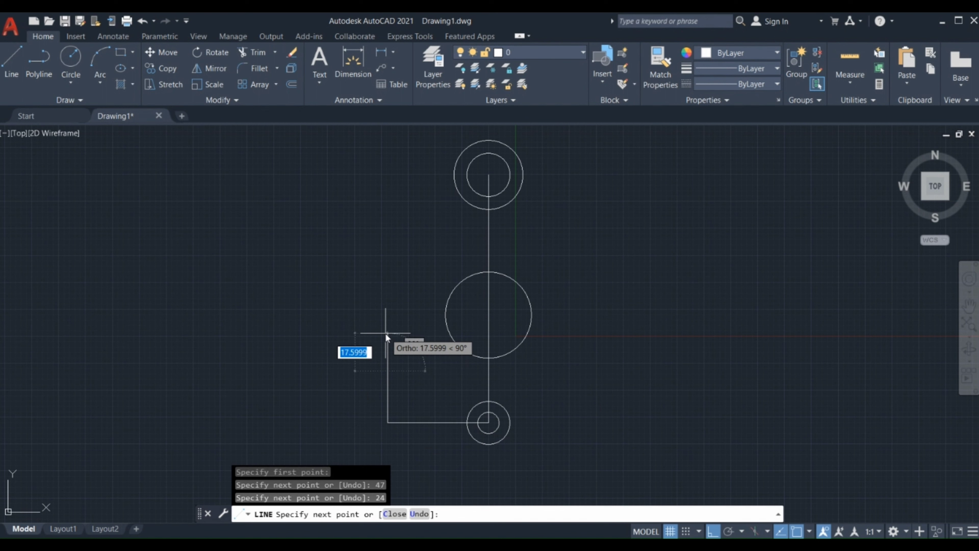
pyautogui.press('Return')
pyautogui.write('c')
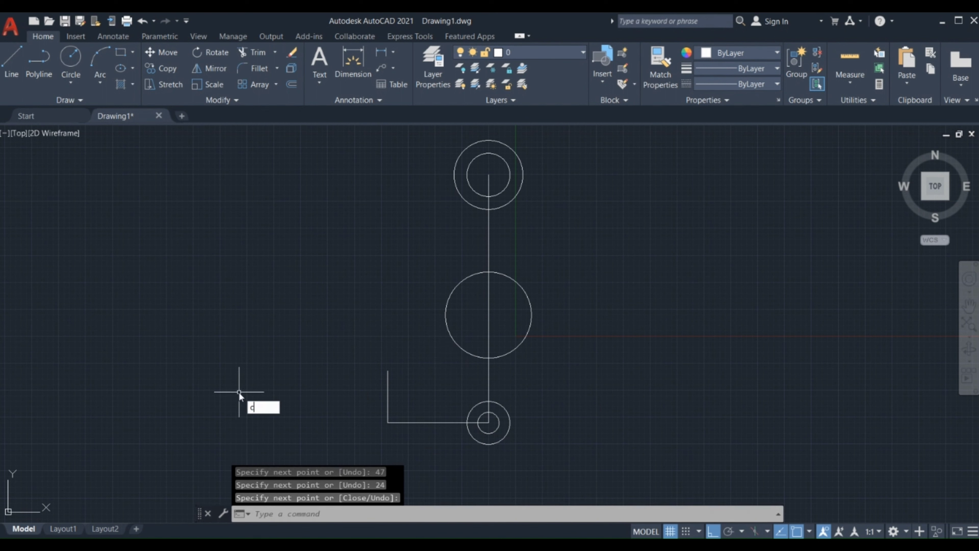
pyautogui.press('Return')
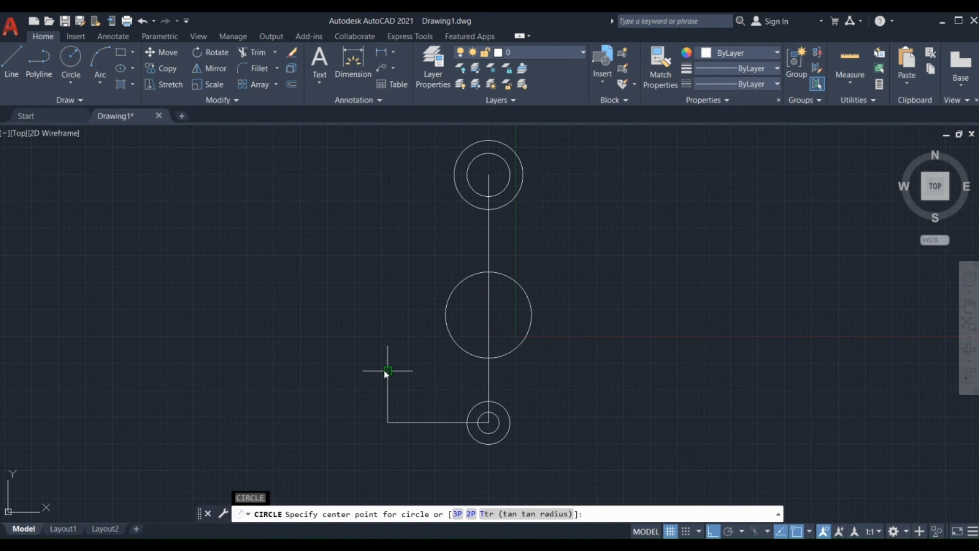
# Draw concentric radius-10 and radius-7 circles at the L-line's upper end
pyautogui.click(387, 371)
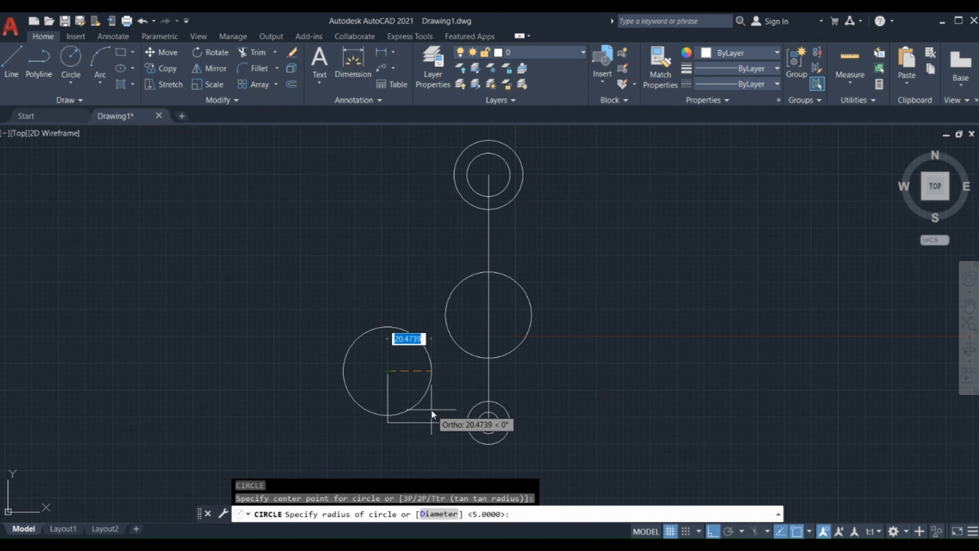
pyautogui.write('10')
pyautogui.press('Return')
pyautogui.press('Return')
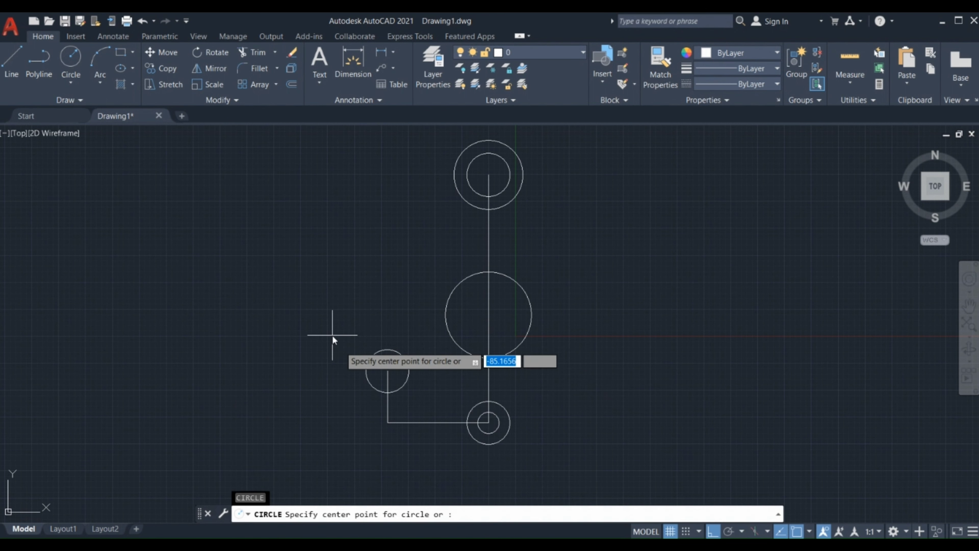
pyautogui.click(387, 373)
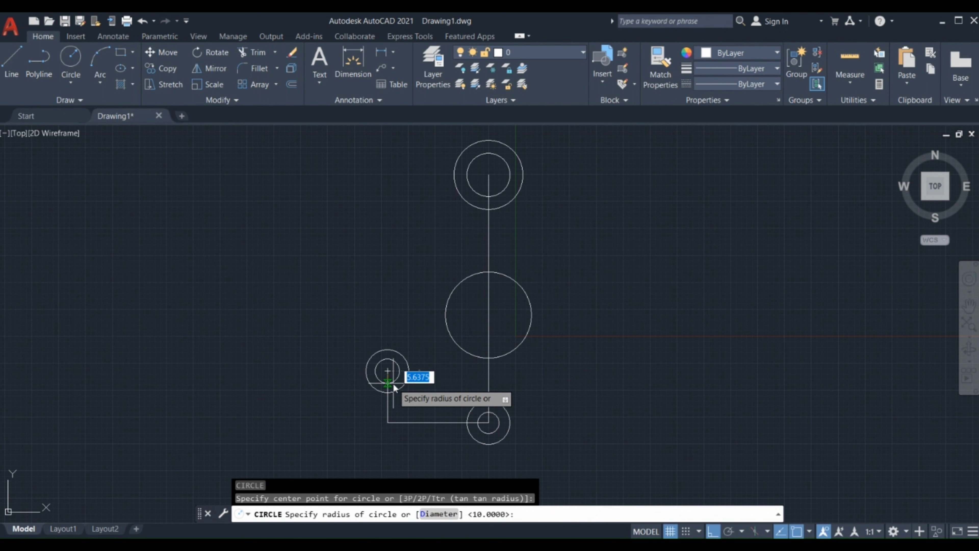
pyautogui.write('7')
pyautogui.press('Return')
pyautogui.moveTo(442, 391); pyautogui.dragTo(409, 400, button='middle')
pyautogui.scroll(2, 410, 401)
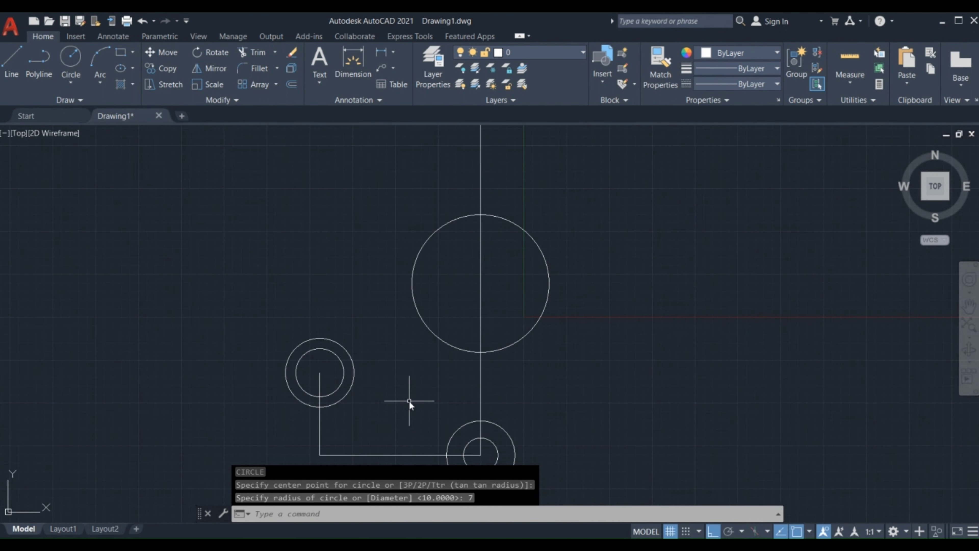
pyautogui.scroll(-2, 409, 401)
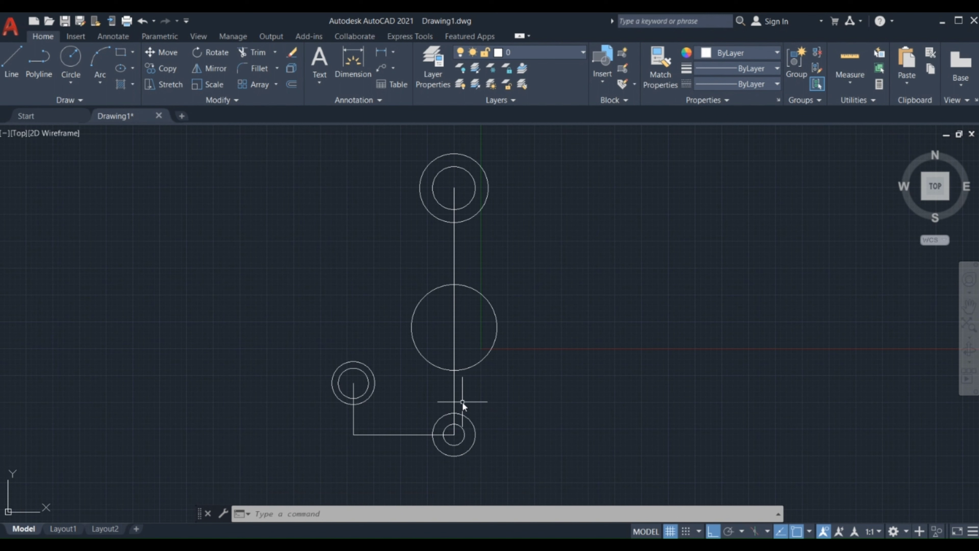
# Draw a radius-33 circle concentric with the central circle
pyautogui.write('c')
pyautogui.press('Return')
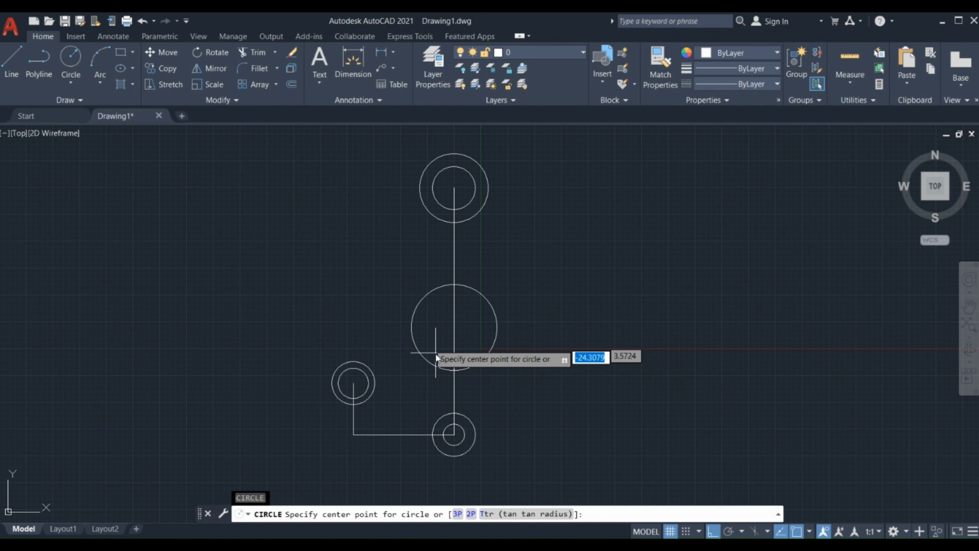
pyautogui.click(454, 327)
pyautogui.write('33')
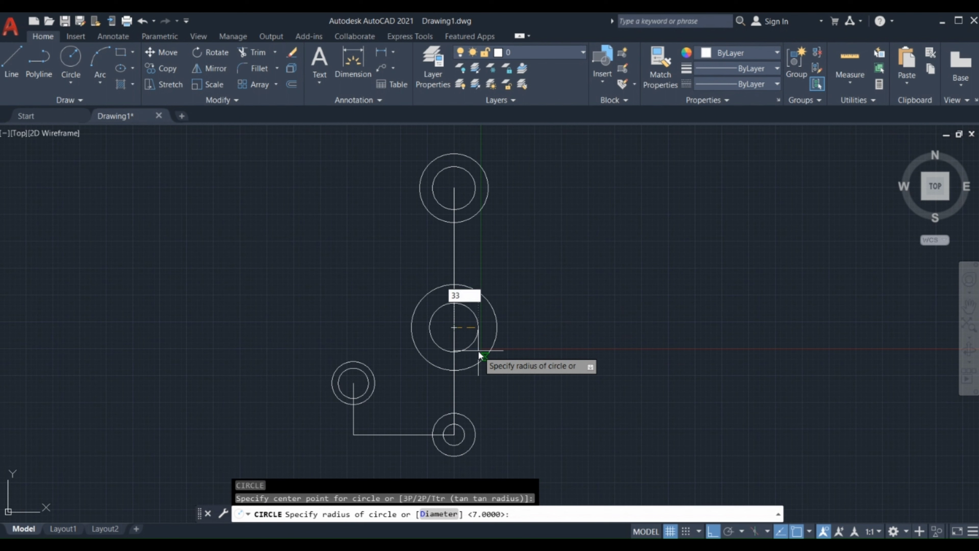
pyautogui.press('Return')
pyautogui.press('Escape')
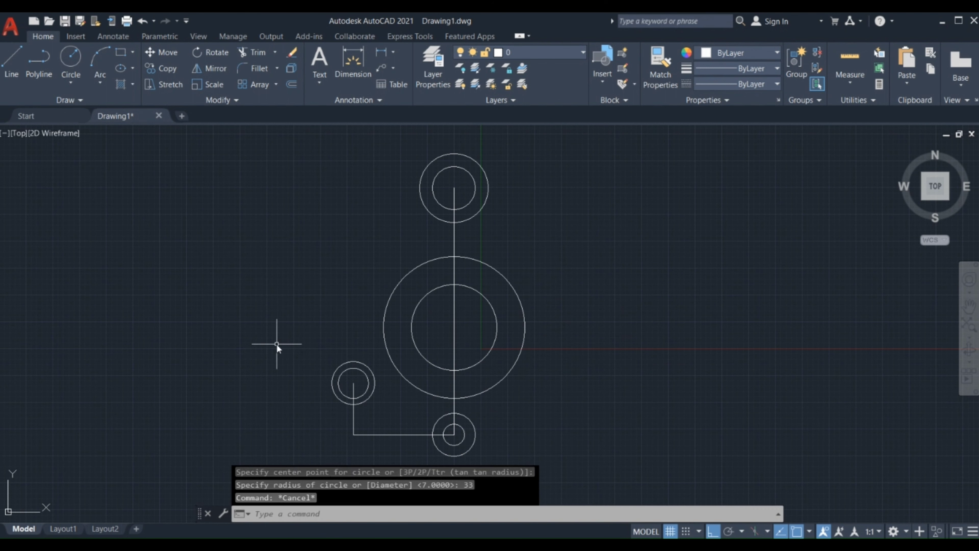
# Fillet the top circle to the radius-33 circle with radius 64
pyautogui.write('f')
pyautogui.press('Return')
pyautogui.write('r')
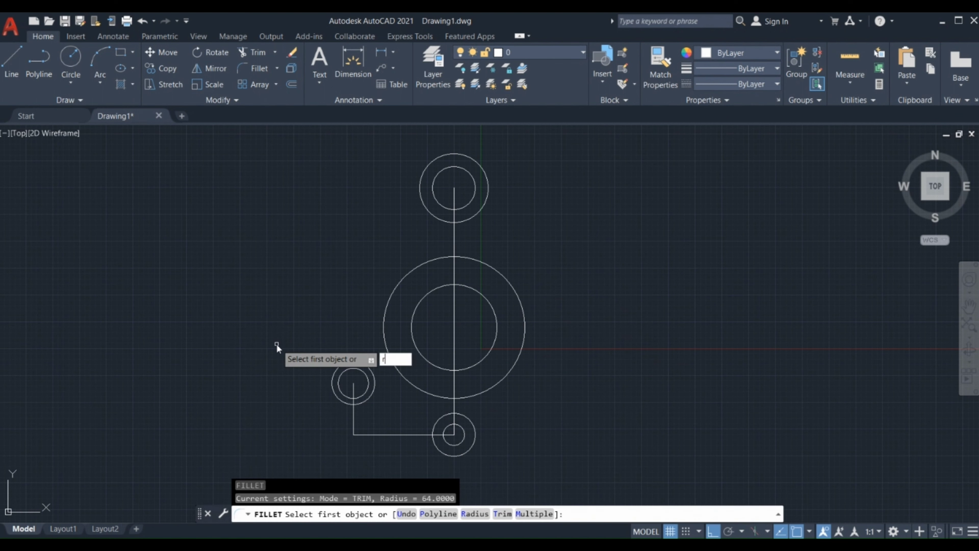
pyautogui.press('Return')
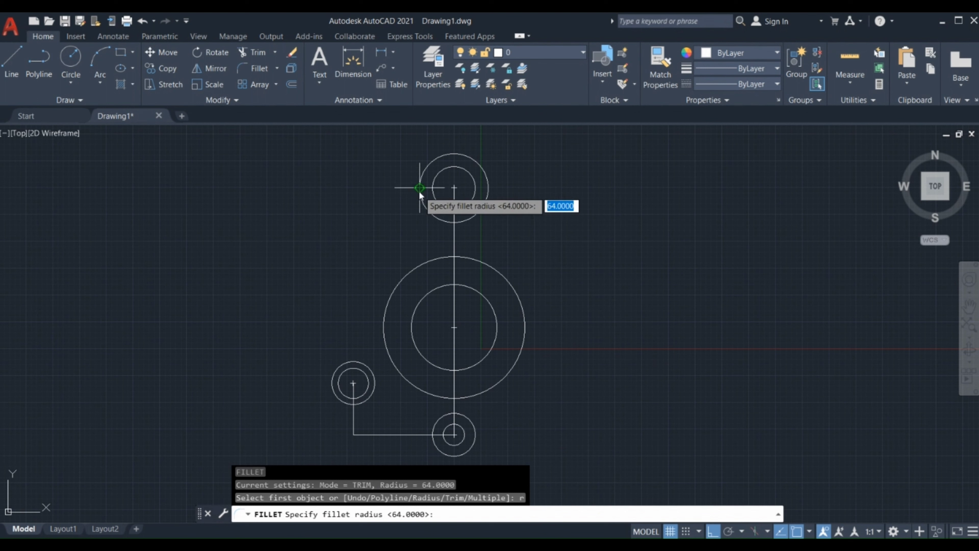
pyautogui.press('Return')
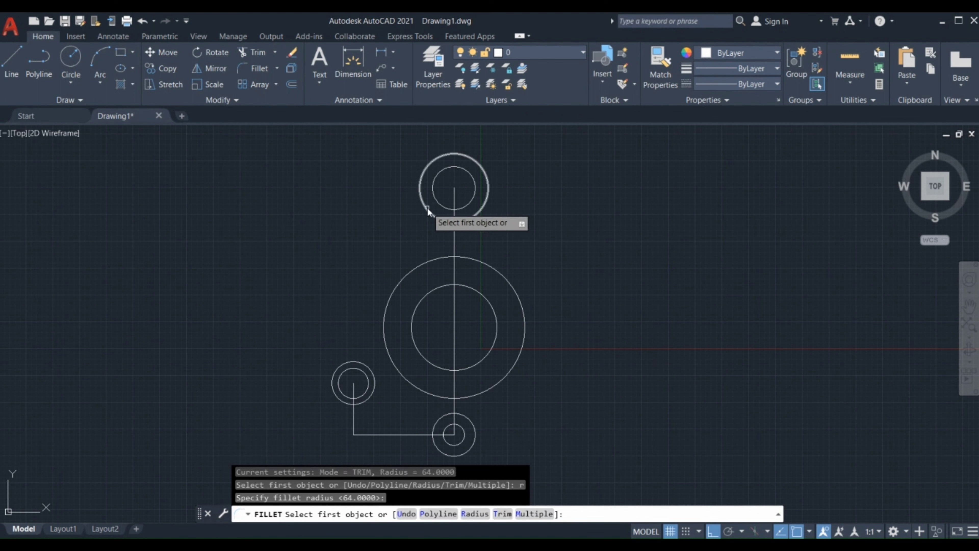
pyautogui.click(427, 207)
pyautogui.click(418, 269)
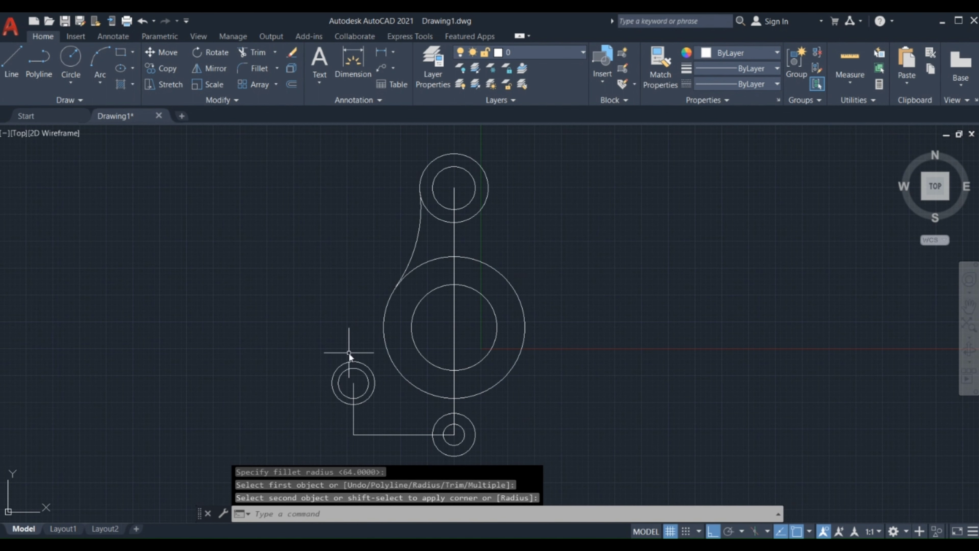
pyautogui.press('Escape')
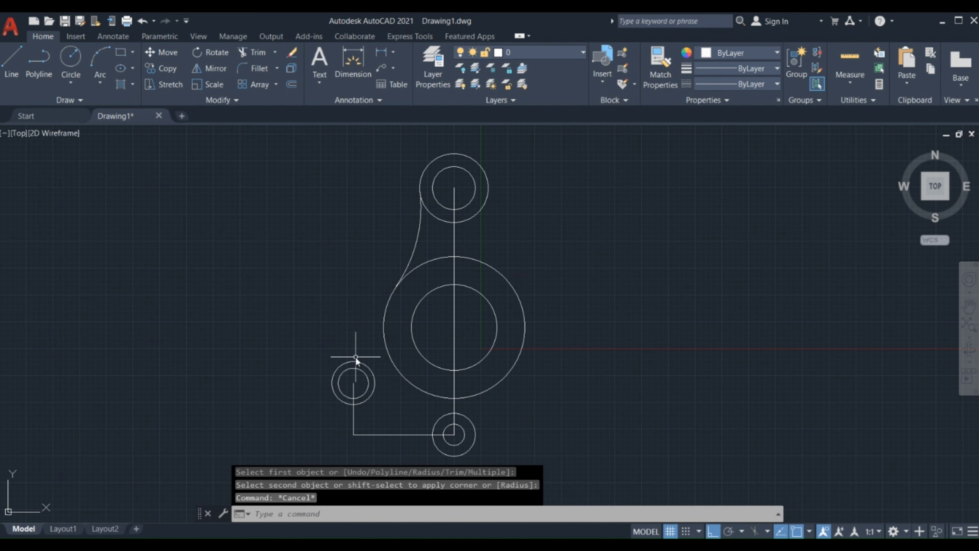
# Fillet the left circle to the central circle with radius 20
pyautogui.press('Return')
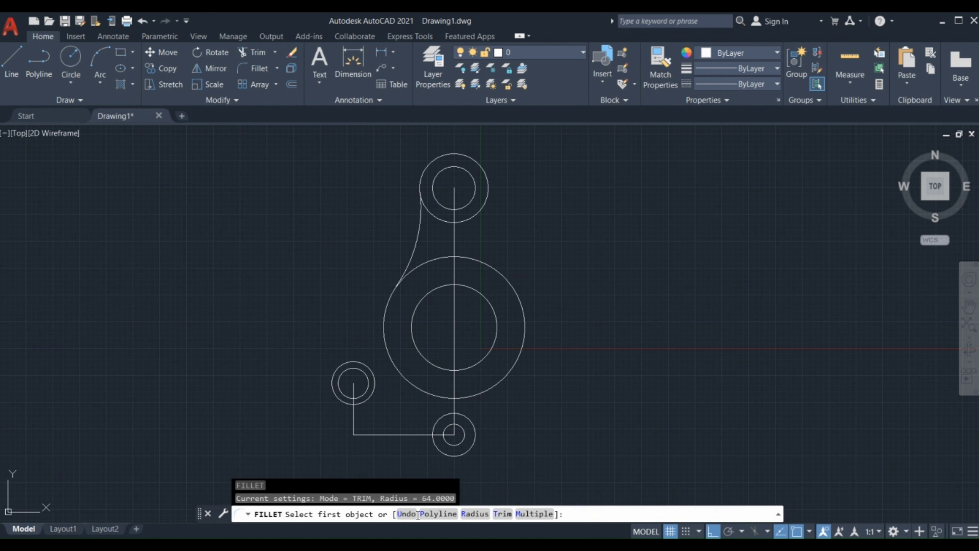
pyautogui.write('r')
pyautogui.press('Return')
pyautogui.write('20')
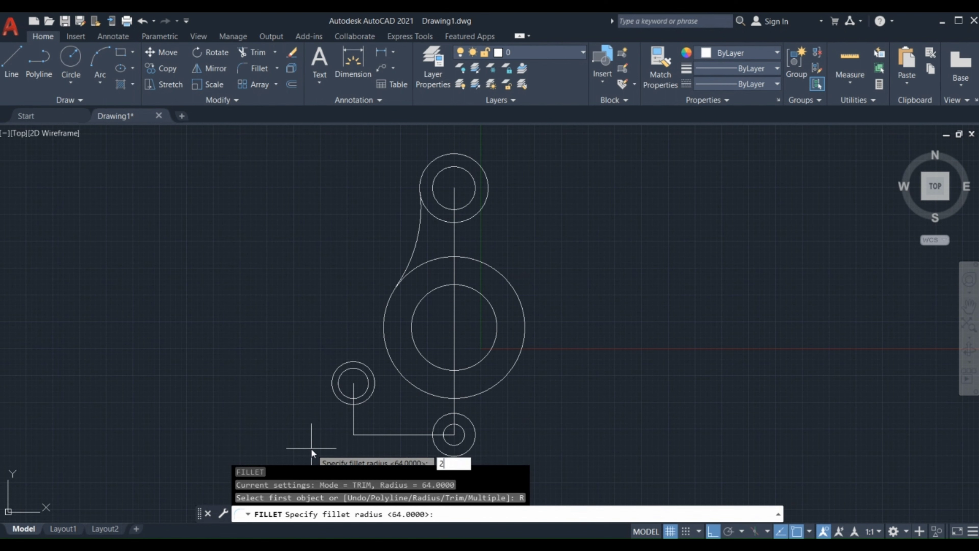
pyautogui.press('Return')
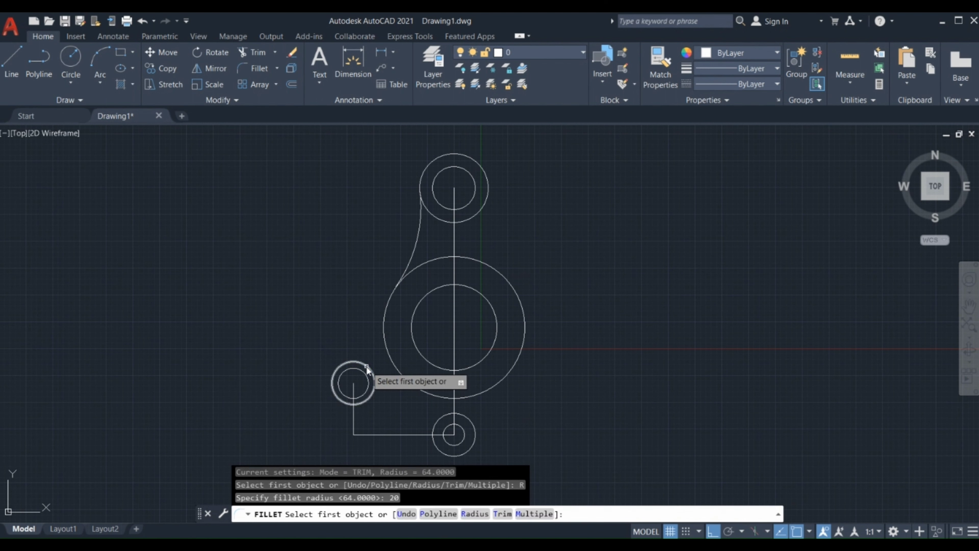
pyautogui.click(367, 367)
pyautogui.click(389, 338)
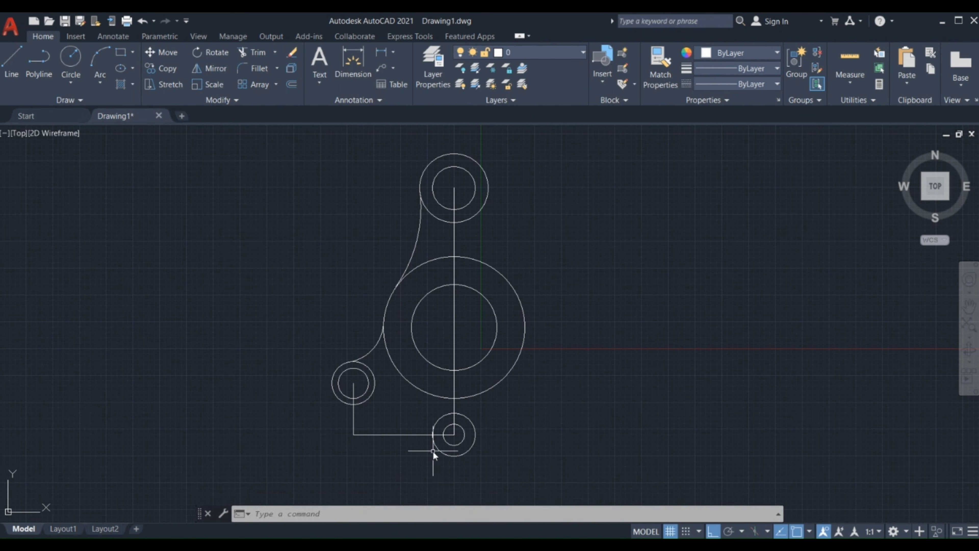
# Fillet the radius-33 circle to the bottom circle with radius 20
pyautogui.write('f')
pyautogui.press('Return')
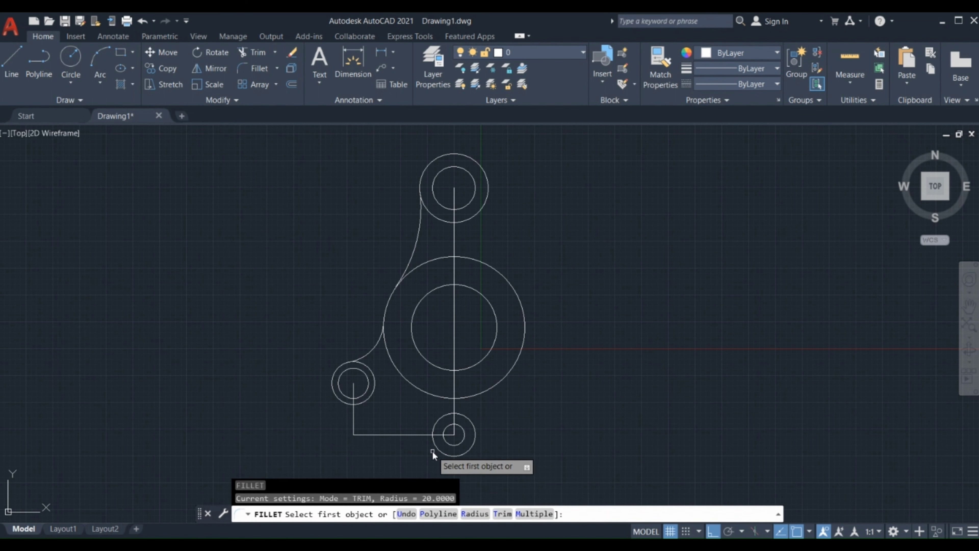
pyautogui.write('20')
pyautogui.press('Return')
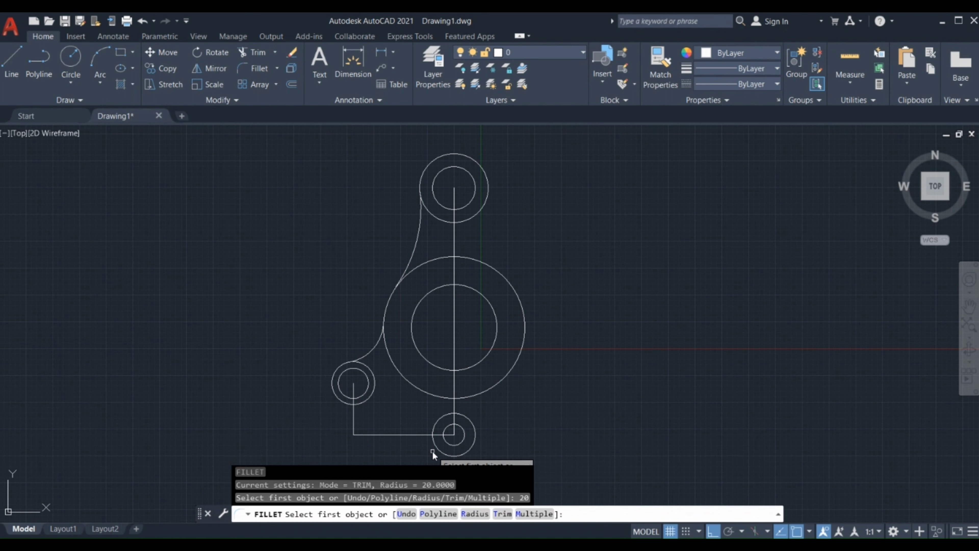
pyautogui.click(431, 395)
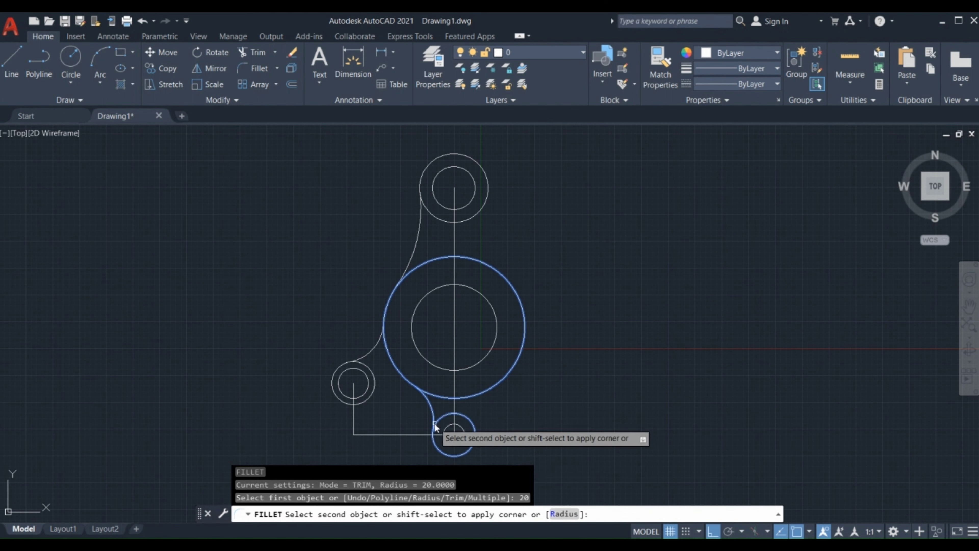
pyautogui.click(435, 425)
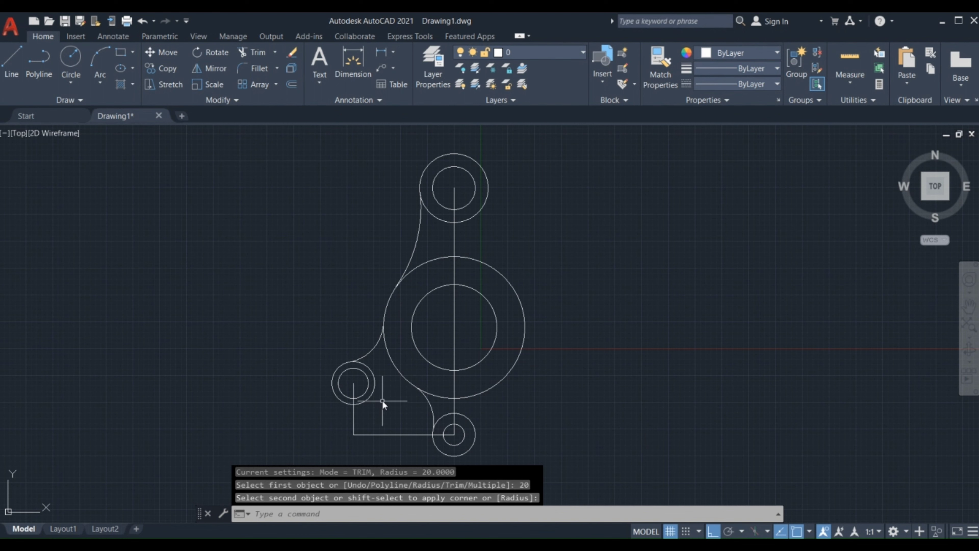
pyautogui.write('f')
# Join the left circle to the central circle with a radius-10 fillet
pyautogui.press('Return')
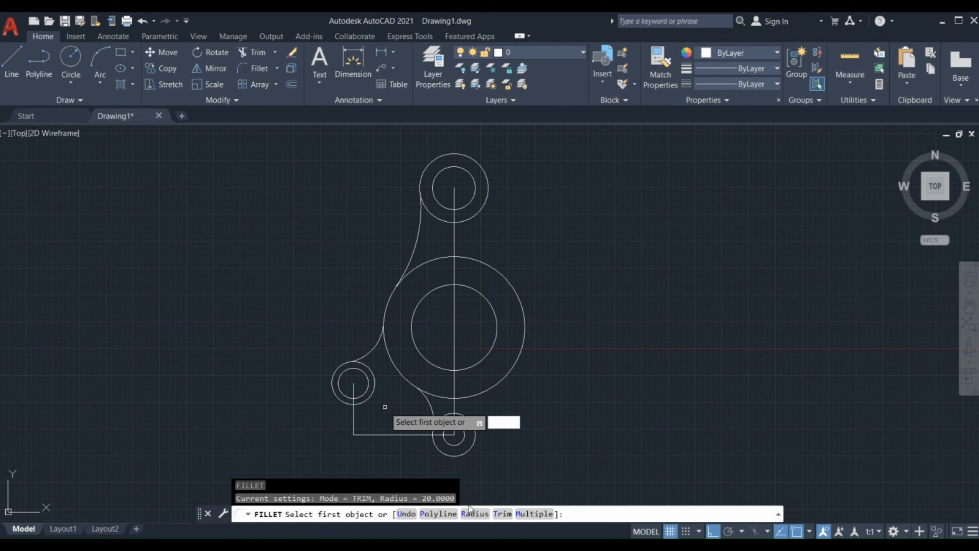
pyautogui.click(471, 513)
pyautogui.write('1')
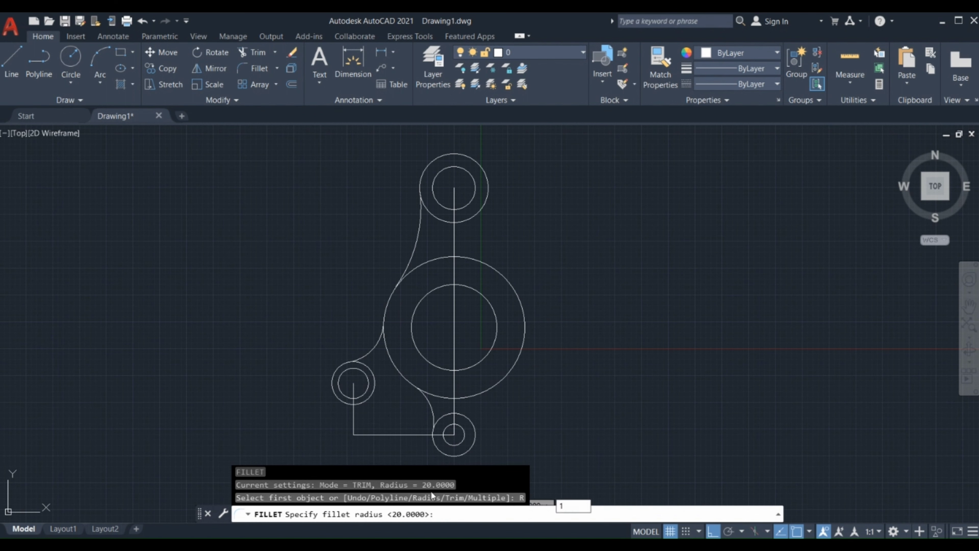
pyautogui.write('0')
pyautogui.press('Return')
pyautogui.click(373, 382)
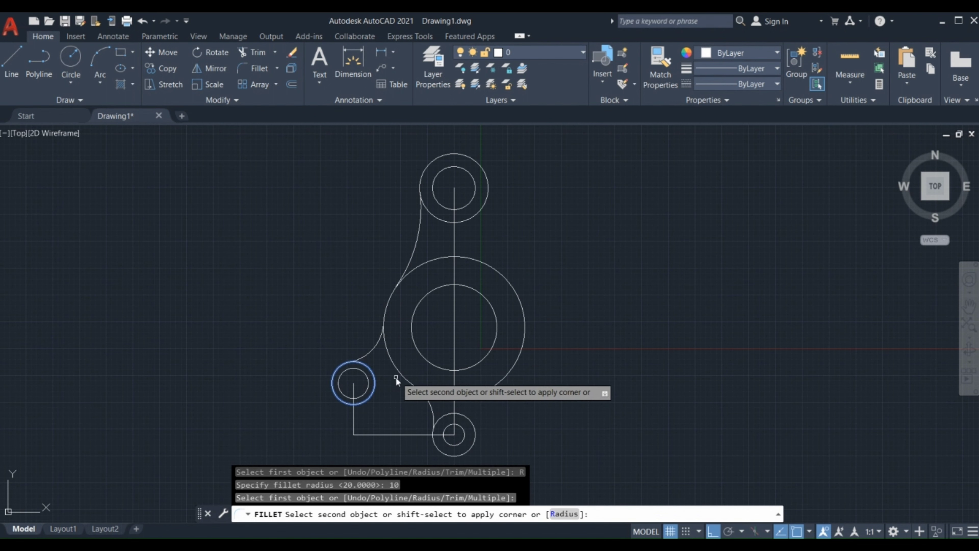
pyautogui.click(405, 376)
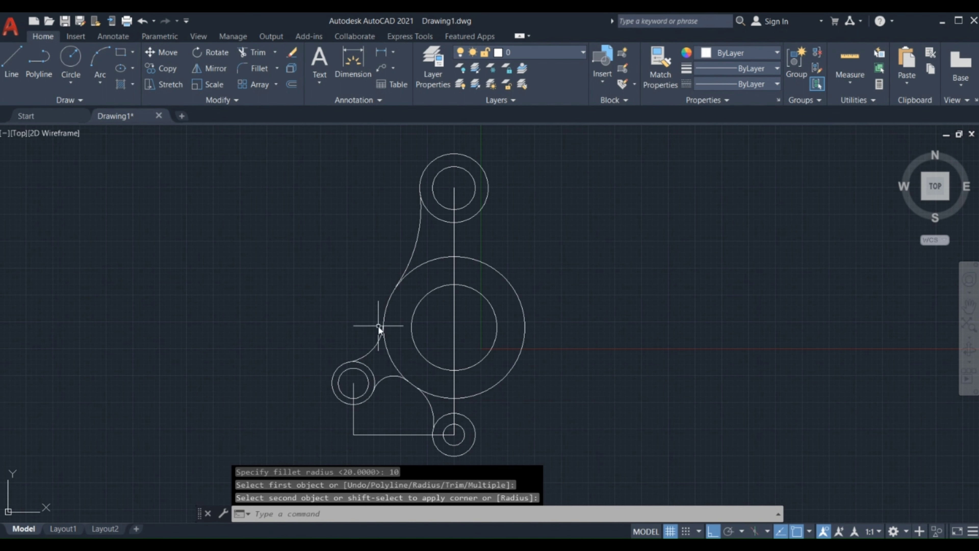
pyautogui.press('Escape')
# Trim away the radius-33 circle's lower-left arcs
pyautogui.write('tr')
pyautogui.press('Return')
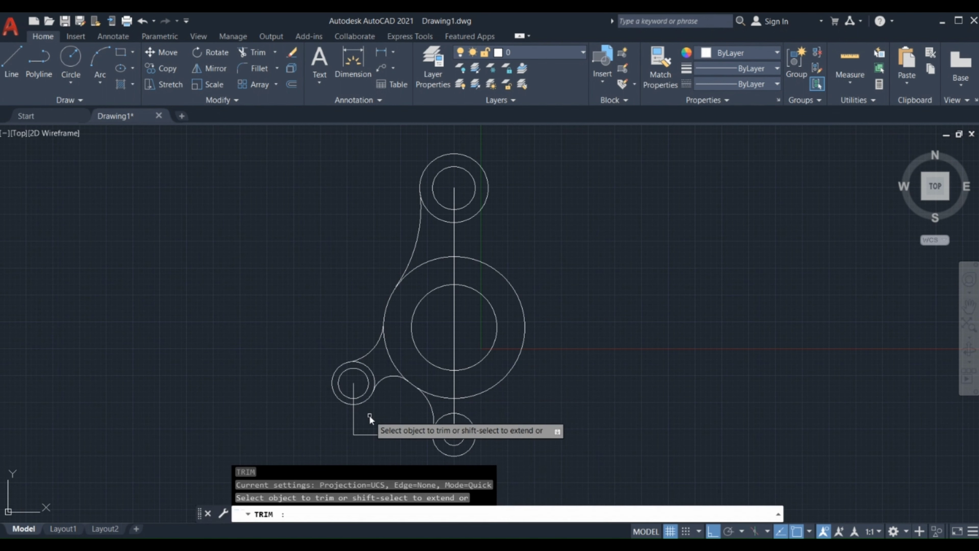
pyautogui.click(392, 359)
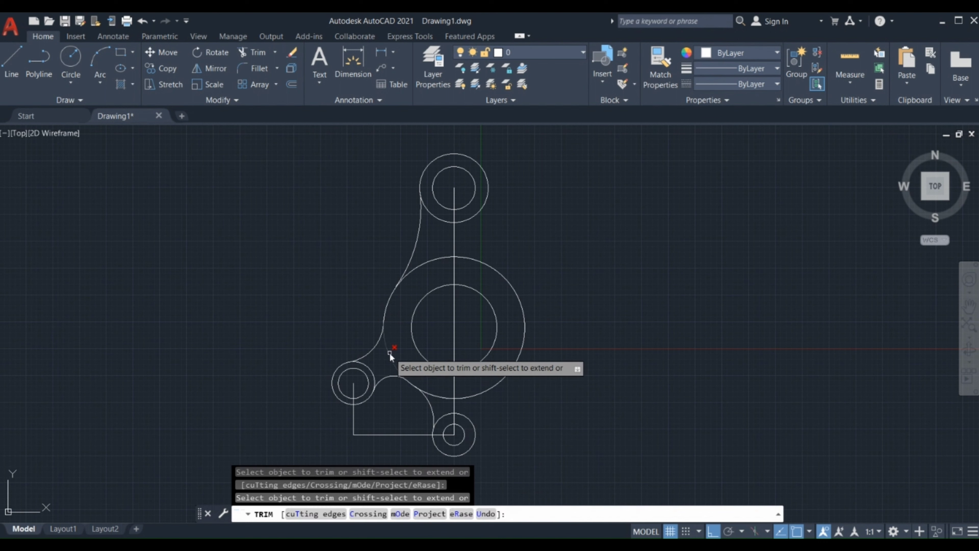
pyautogui.click(431, 398)
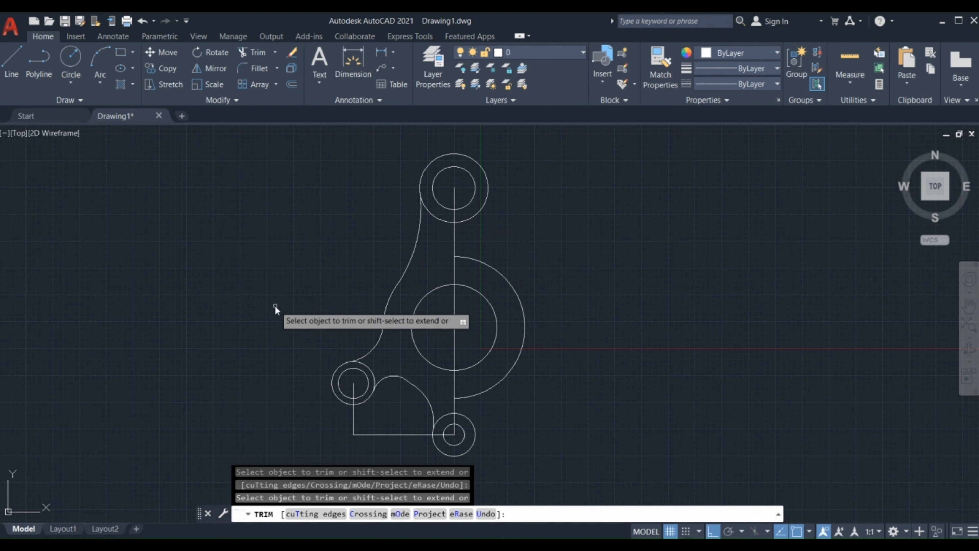
pyautogui.press('Escape')
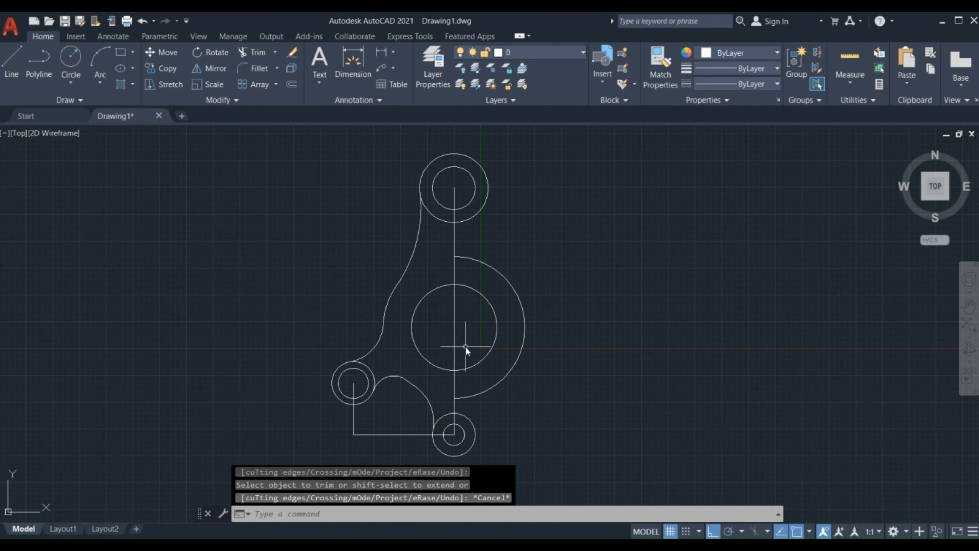
# Delete the horizontal and vertical construction lines at the lower left
pyautogui.moveTo(463, 367); pyautogui.dragTo(458, 360, button='middle')
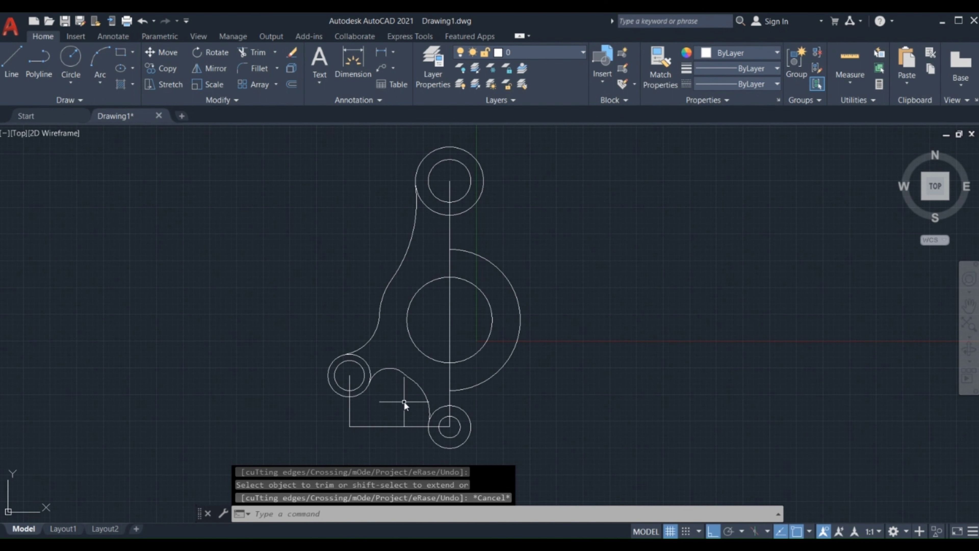
pyautogui.click(398, 426)
pyautogui.click(350, 407)
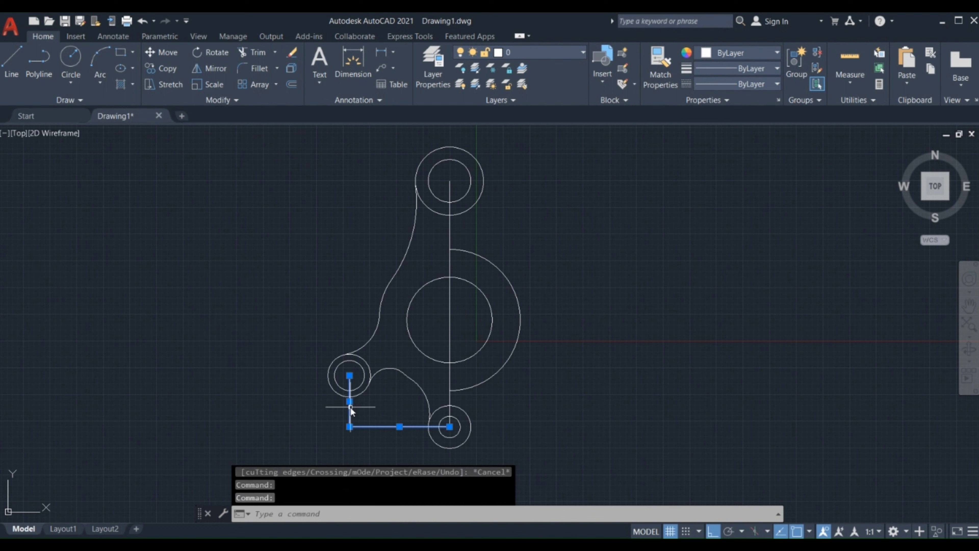
pyautogui.press('Delete')
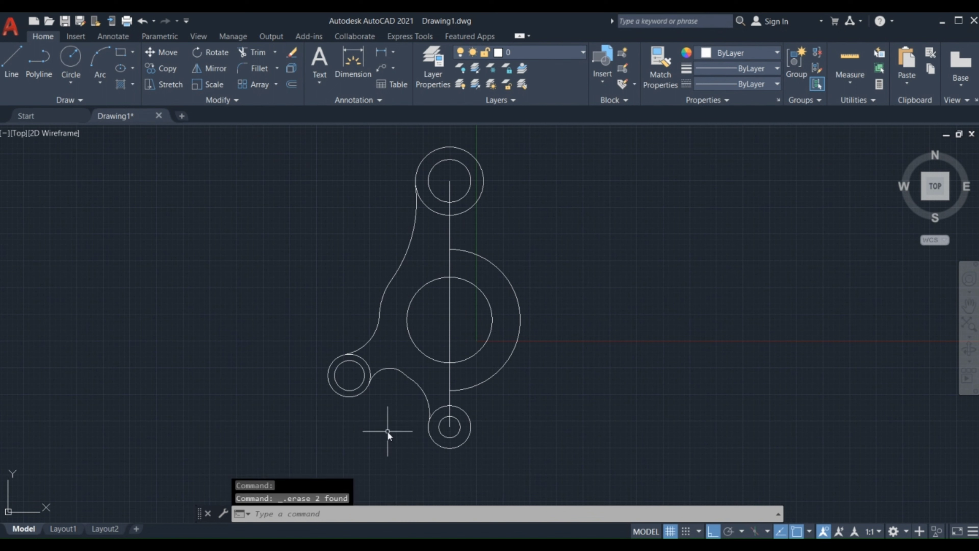
# Pick outline curves and lug circles for mirroring, then cancel the selection
pyautogui.write('mi')
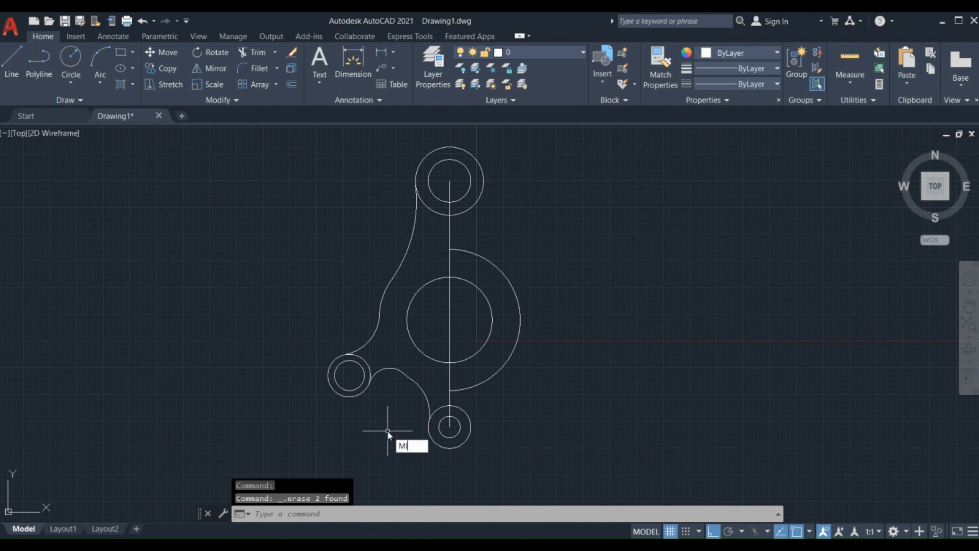
pyautogui.press('Return')
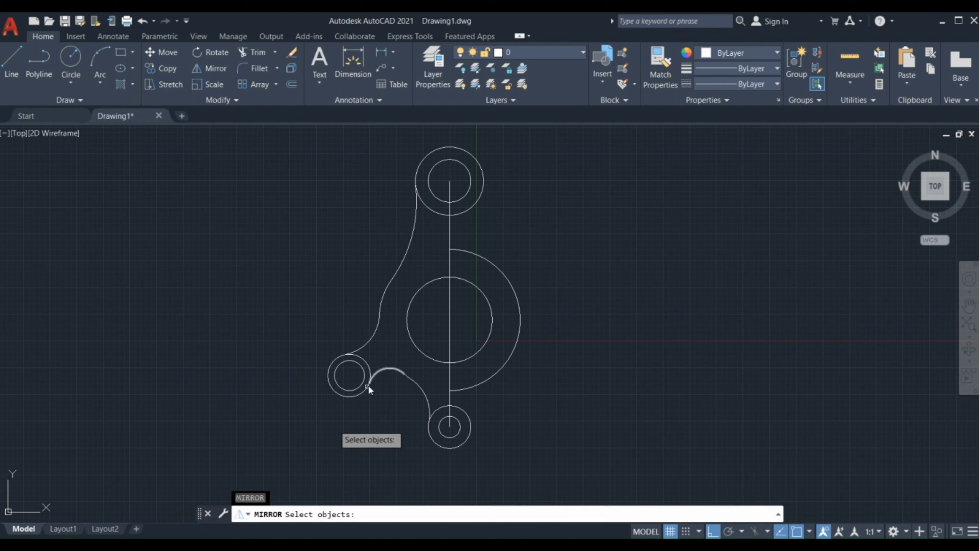
pyautogui.click(415, 217)
pyautogui.click(380, 299)
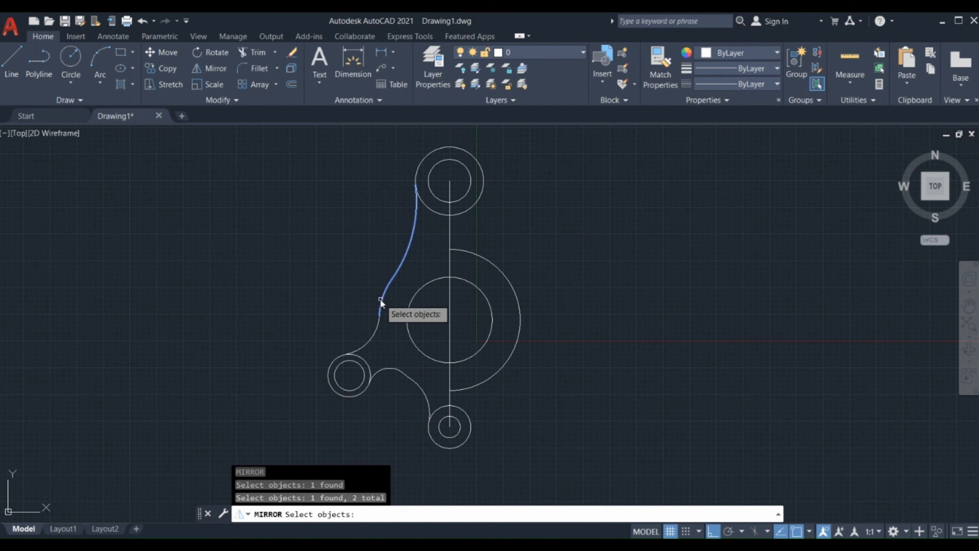
pyautogui.click(377, 326)
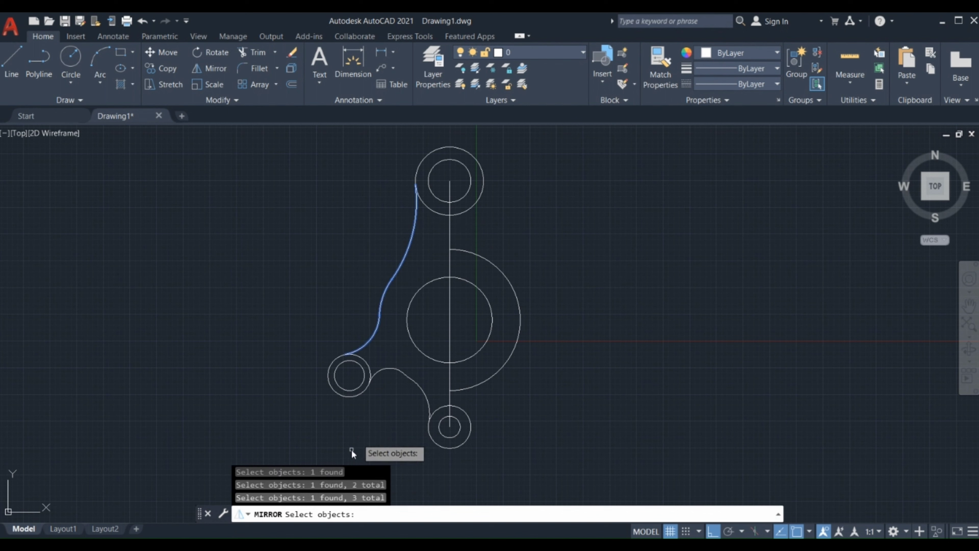
pyautogui.moveTo(352, 451); pyautogui.dragTo(333, 328)
pyautogui.moveTo(447, 452)
pyautogui.mouseDown()
pyautogui.moveTo(470, 449)
pyautogui.moveTo(452, 448)
pyautogui.mouseUp()
pyautogui.click(393, 427)
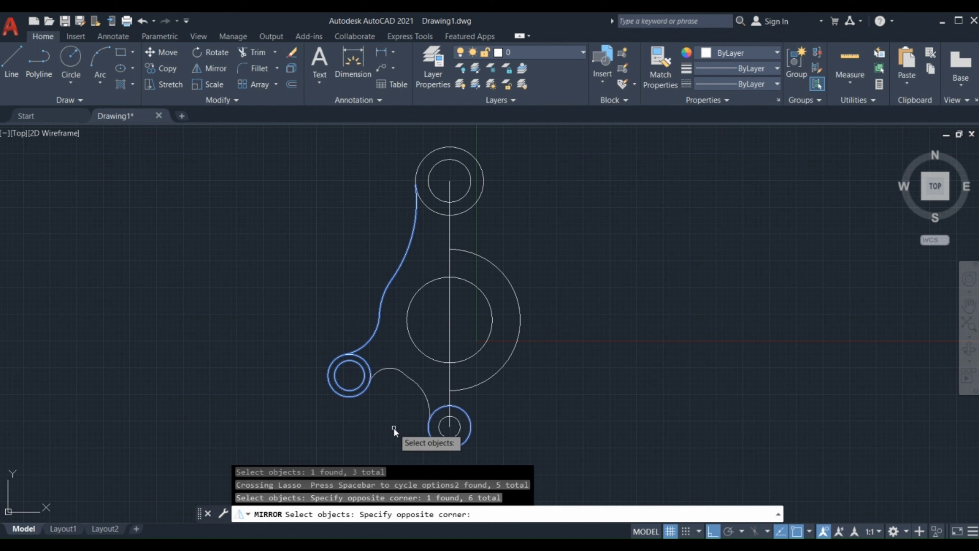
pyautogui.click(413, 362)
pyautogui.click(421, 392)
pyautogui.click(380, 371)
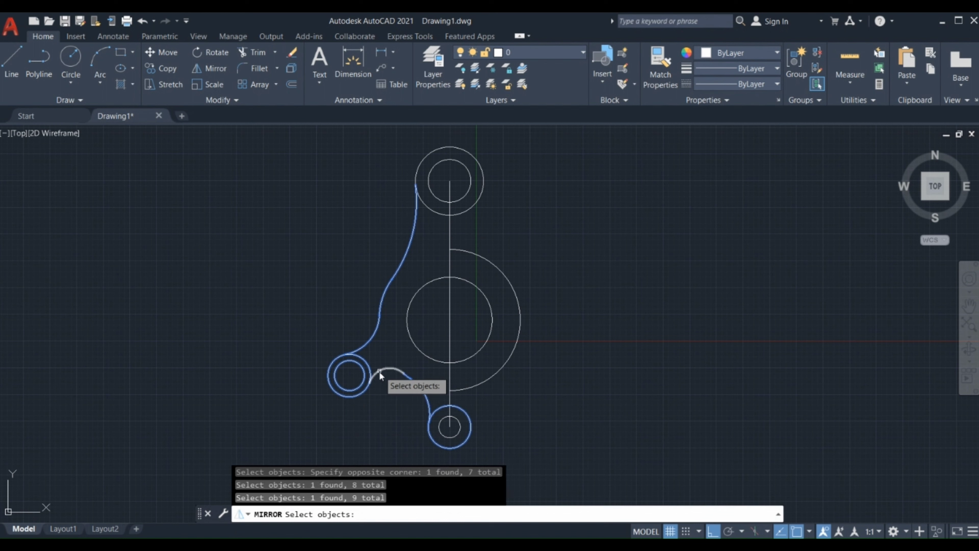
pyautogui.click(428, 424)
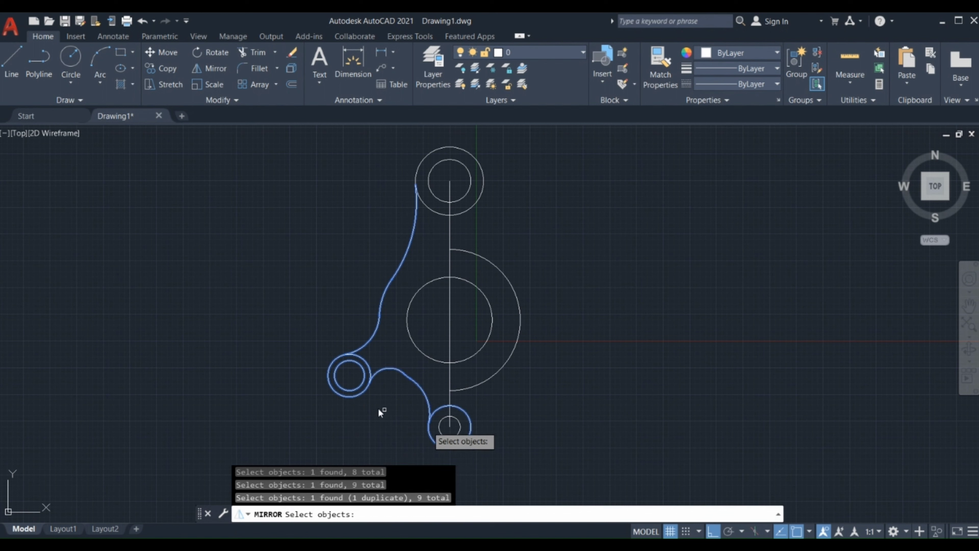
pyautogui.click(456, 436)
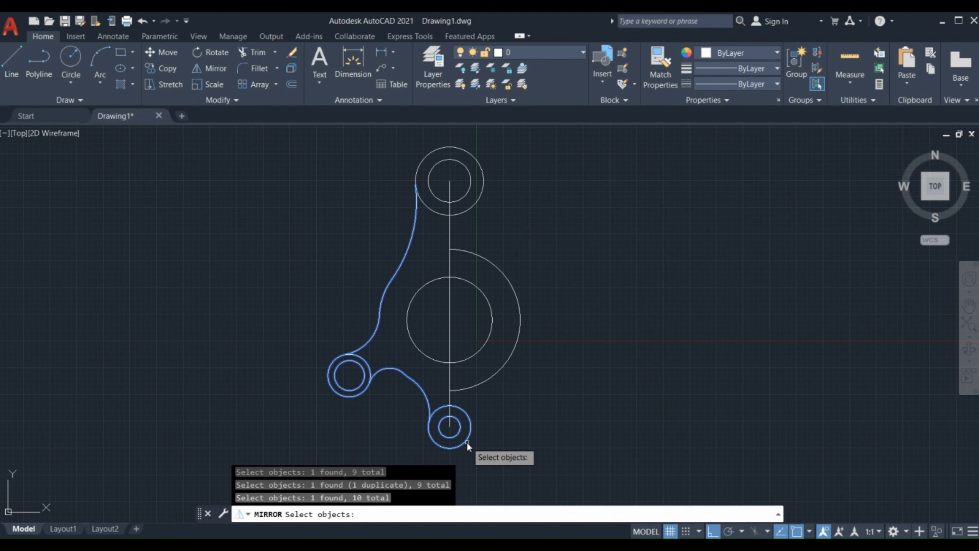
pyautogui.press('Escape')
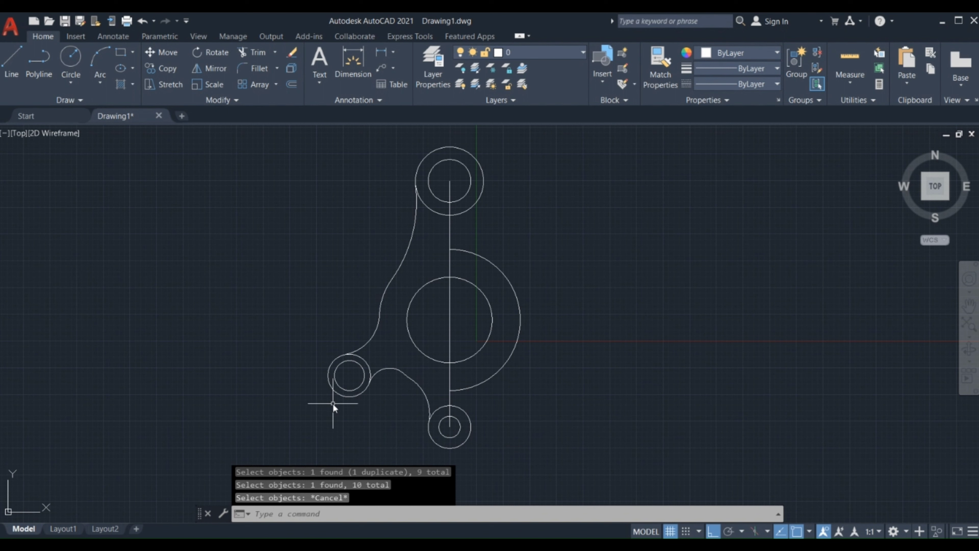
# Mirror the window-selected left half across the vertical centre line, keeping the originals
pyautogui.write('mi')
pyautogui.press('Return')
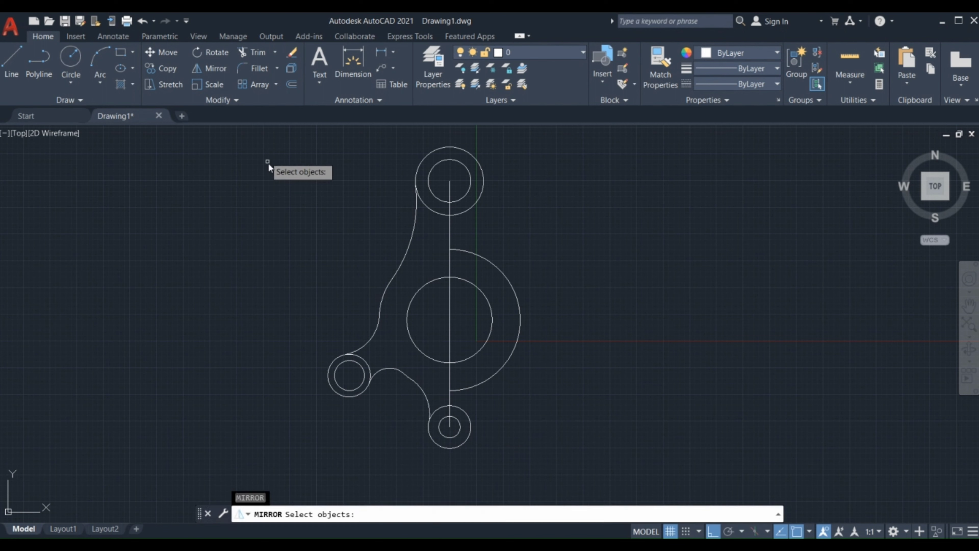
pyautogui.click(265, 155)
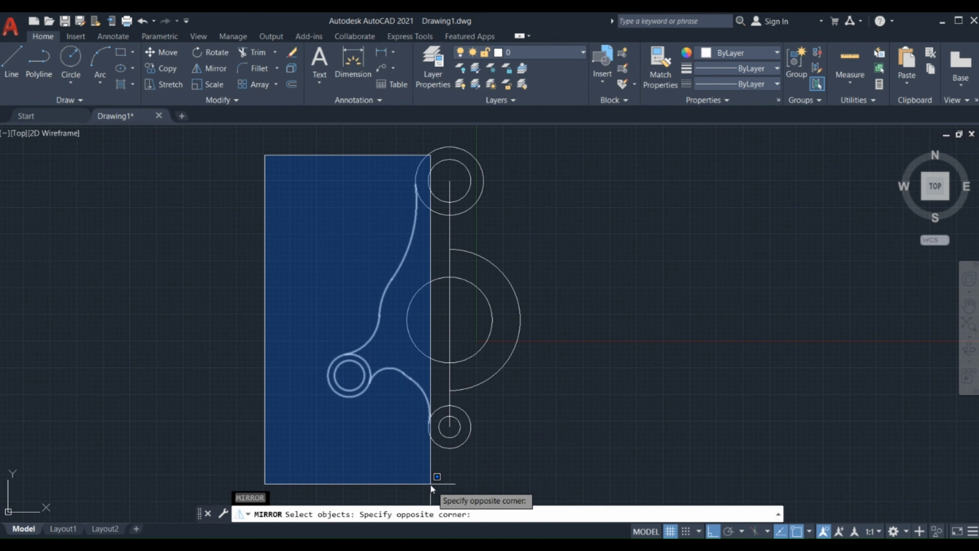
pyautogui.click(438, 500)
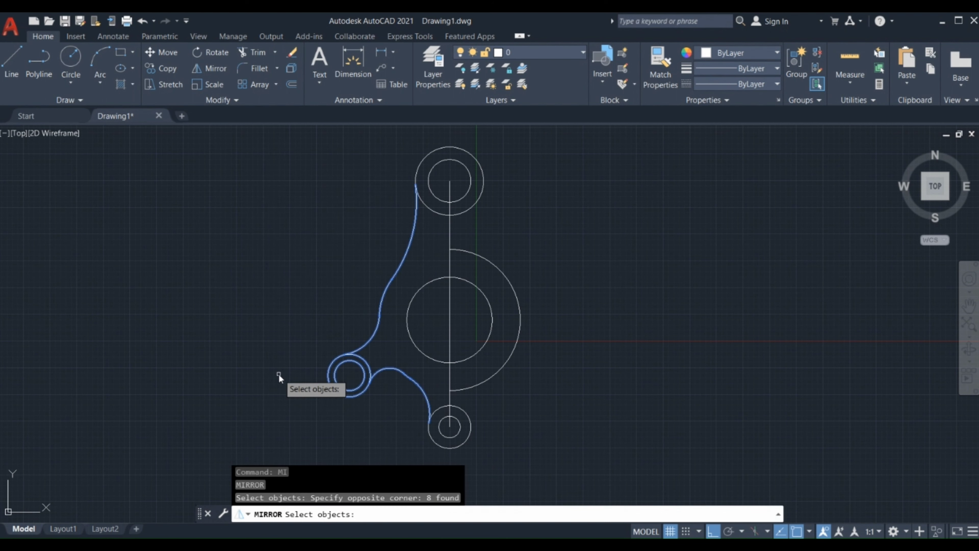
pyautogui.press('Return')
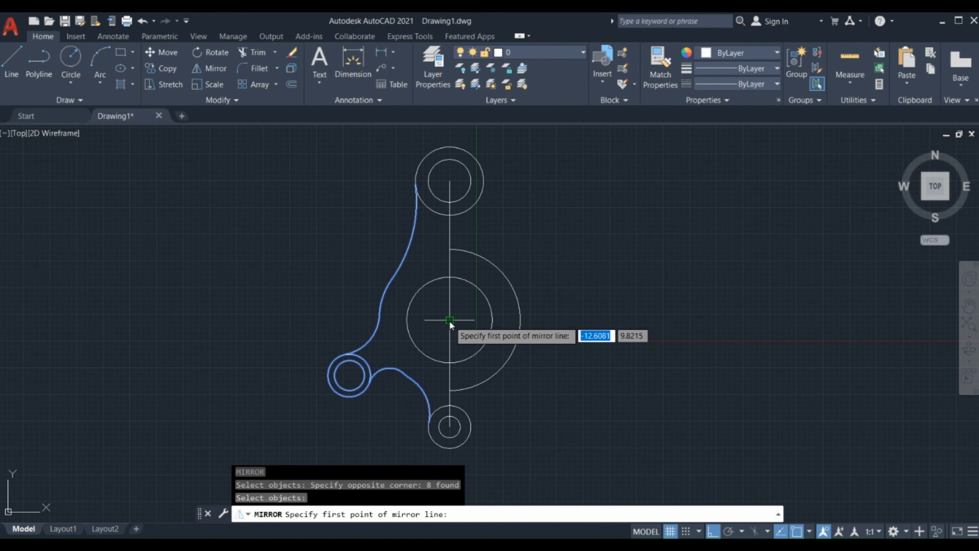
pyautogui.click(450, 323)
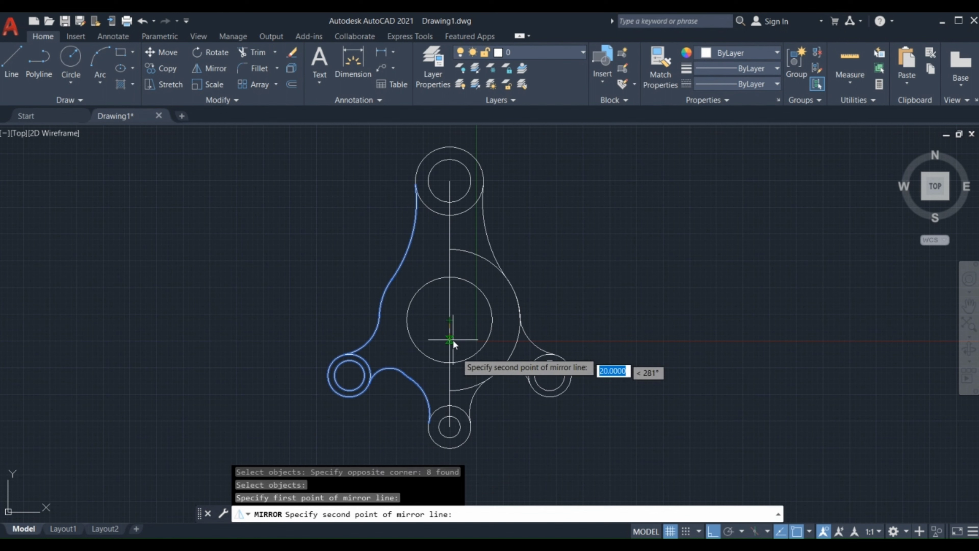
pyautogui.click(452, 407)
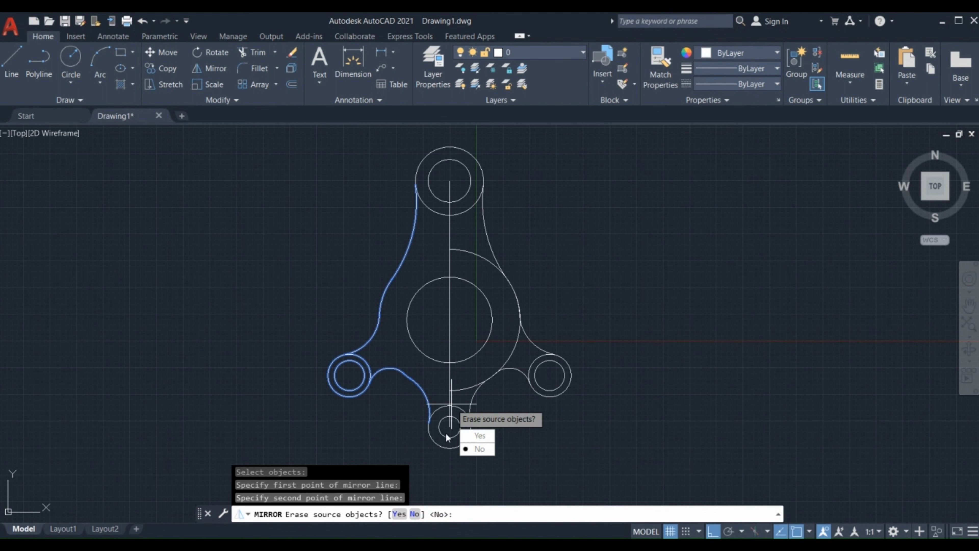
pyautogui.write('n')
pyautogui.press('Return')
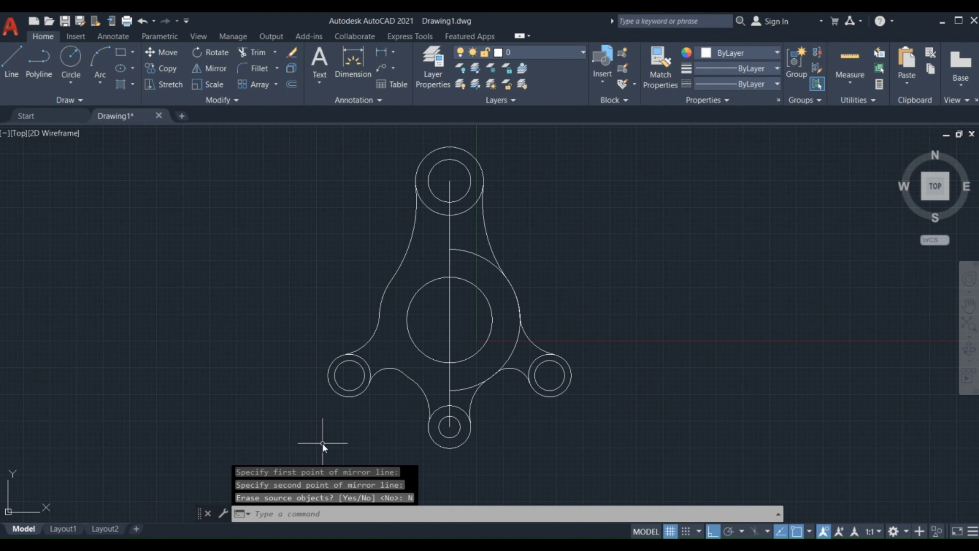
pyautogui.write('TR')
# Trim the large circle's right-side arcs and the top circle's overlapping arcs
pyautogui.press('Return')
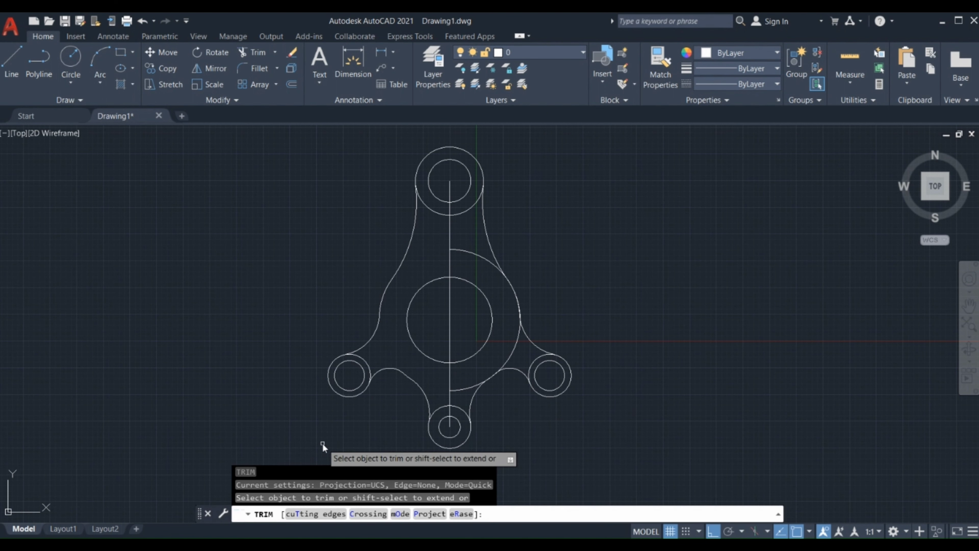
pyautogui.click(473, 385)
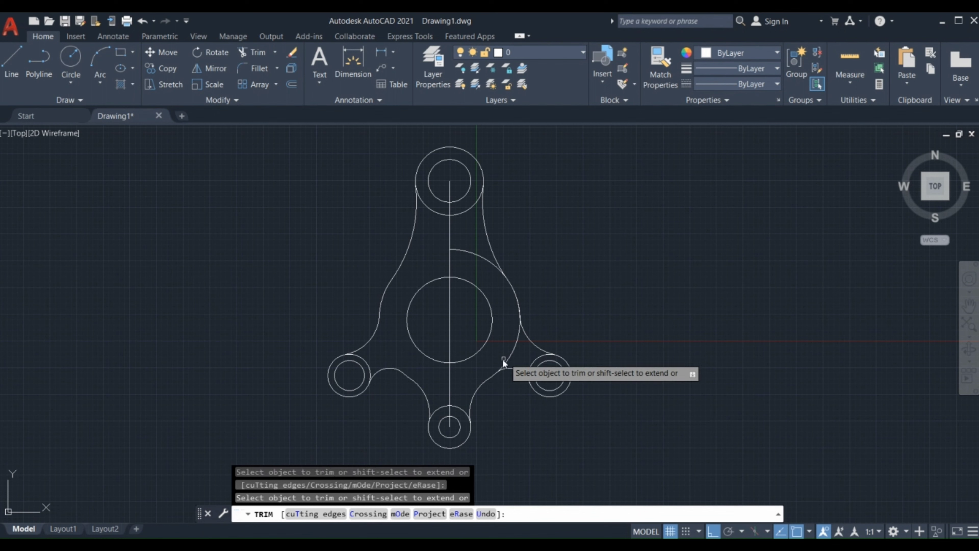
pyautogui.click(477, 258)
pyautogui.click(465, 211)
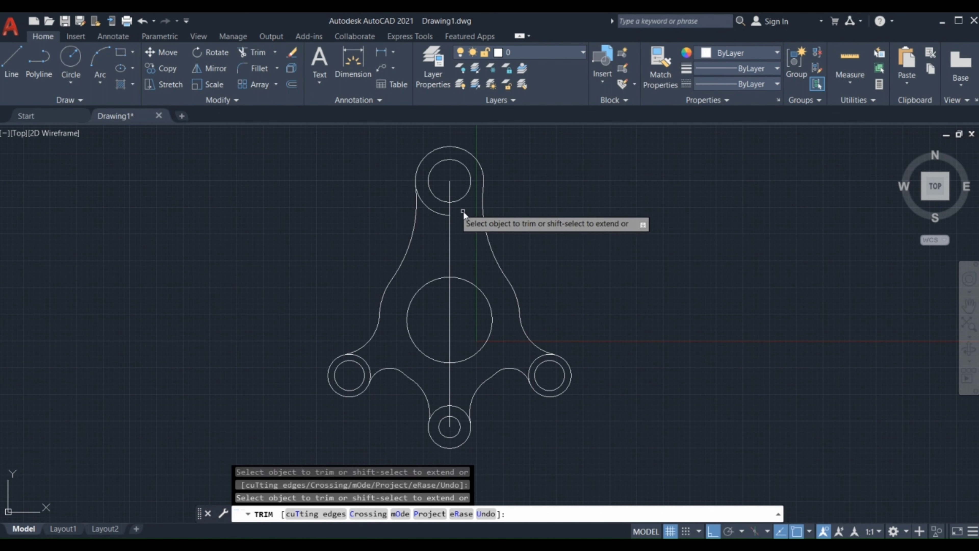
pyautogui.click(426, 203)
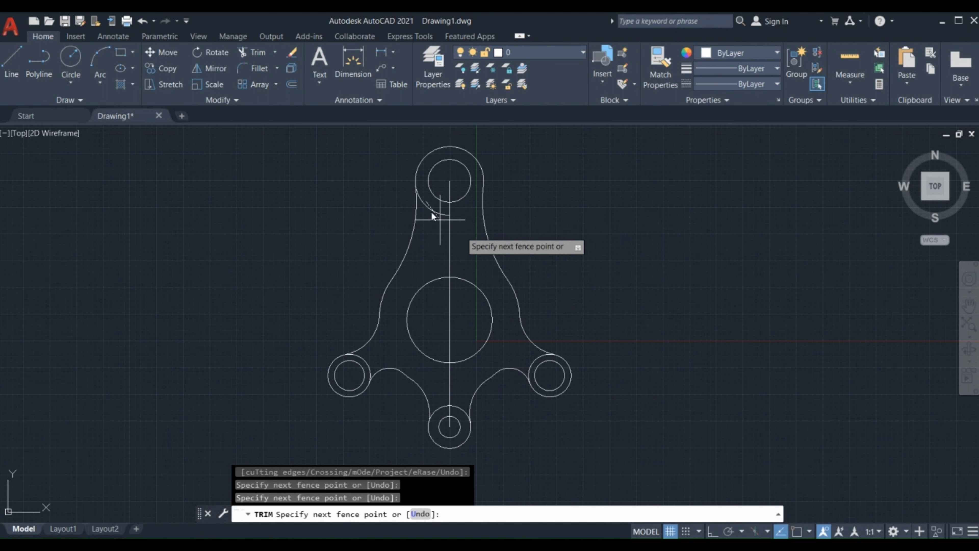
pyautogui.press('Return')
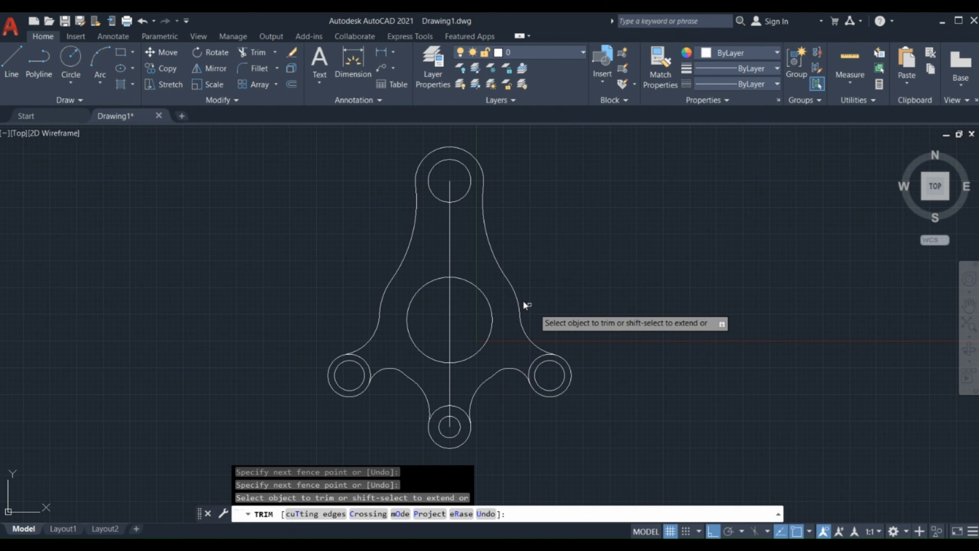
# Trim the leftover outer arc pieces, including the bottom lug's outer arc, to finish the outline
pyautogui.scroll(-1, 519, 286)
pyautogui.scroll(1, 529, 304)
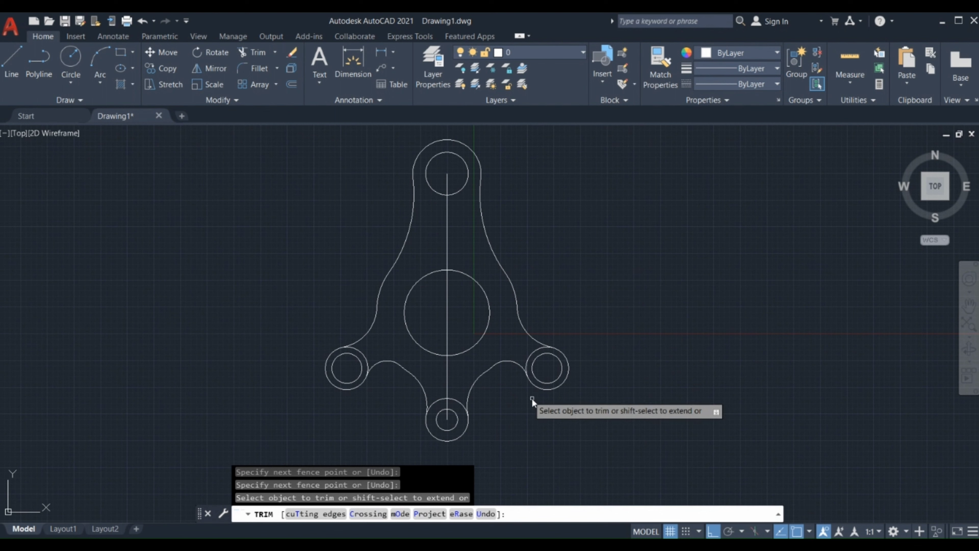
pyautogui.click(363, 354)
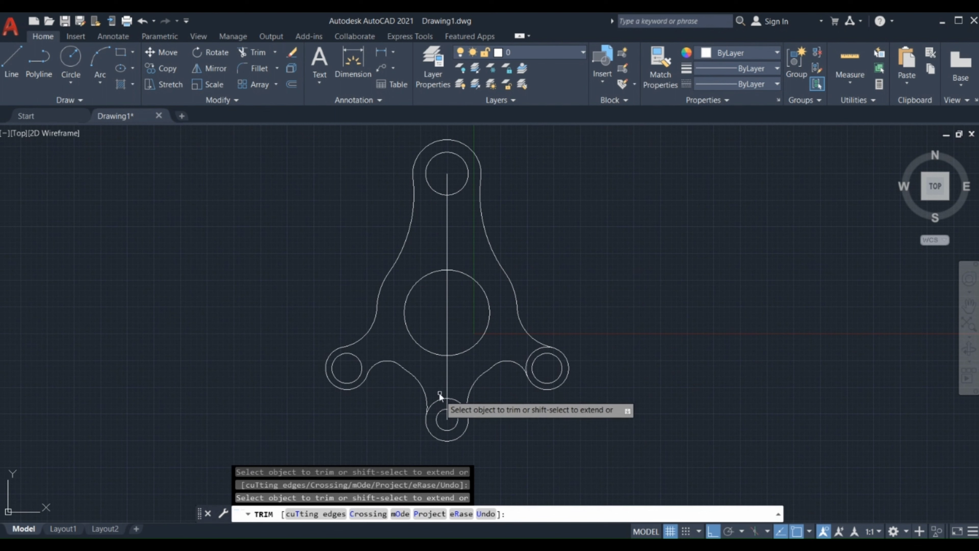
pyautogui.click(455, 398)
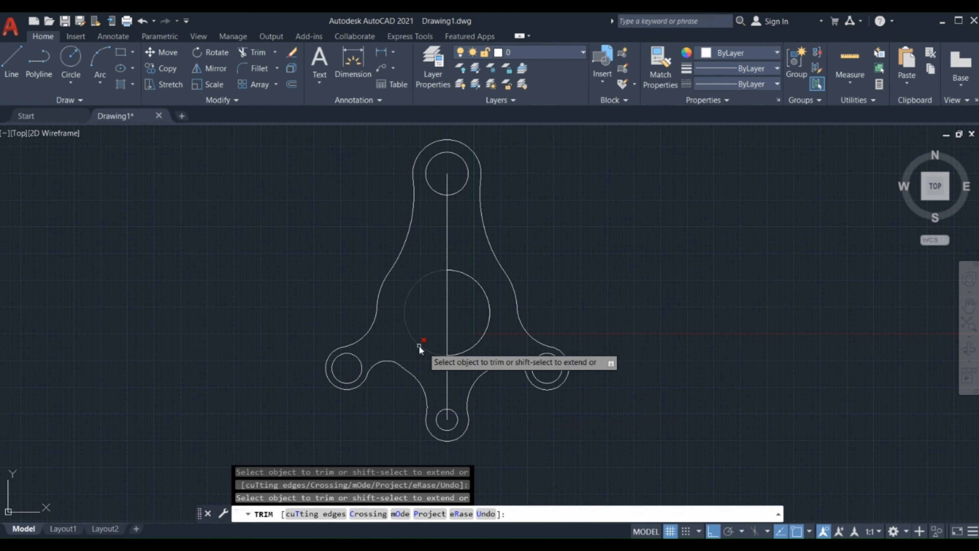
pyautogui.moveTo(422, 346); pyautogui.dragTo(447, 368, button='middle')
pyautogui.scroll(2, 446, 368)
pyautogui.scroll(-2, 447, 368)
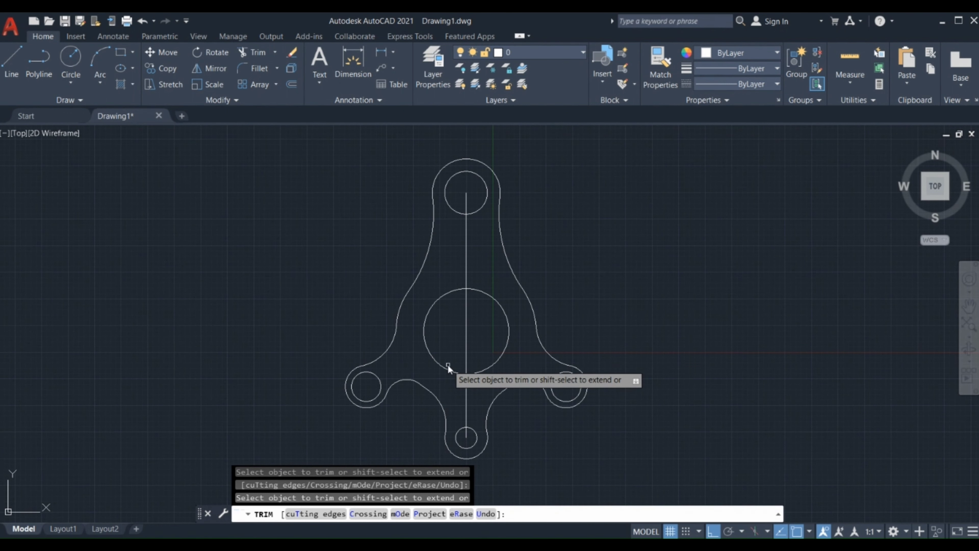
pyautogui.press('Escape')
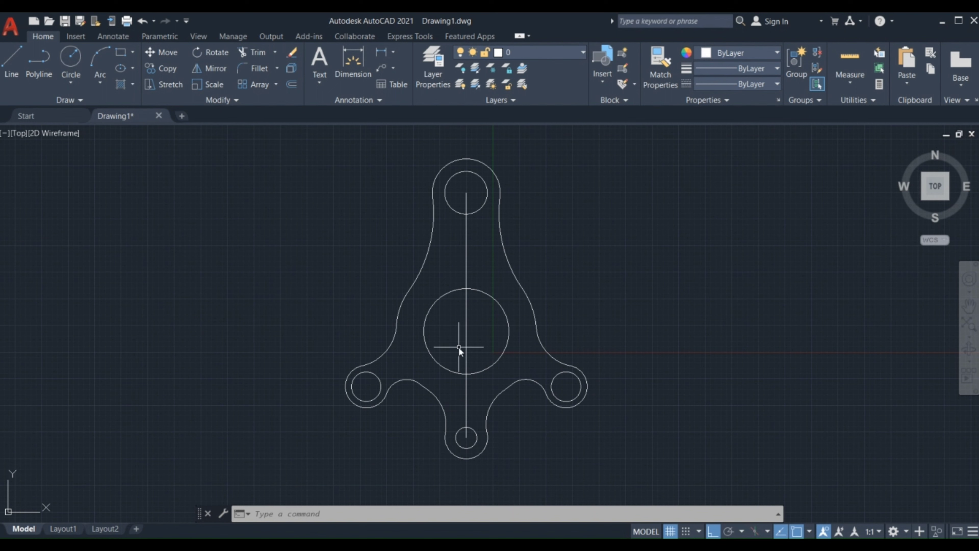
# Offset the large central circle 6 units inward to create a concentric inner circle
pyautogui.write('o')
pyautogui.press('Return')
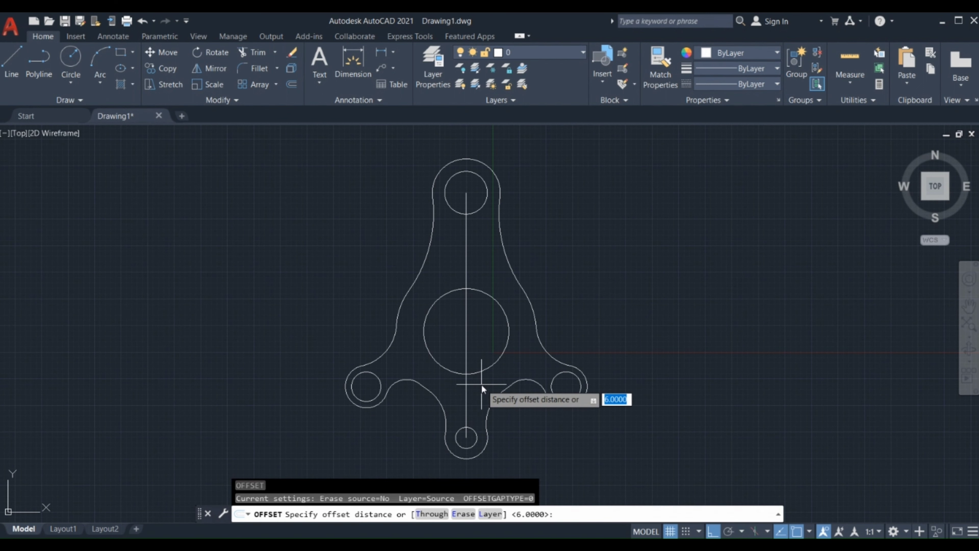
pyautogui.write('6')
pyautogui.press('Return')
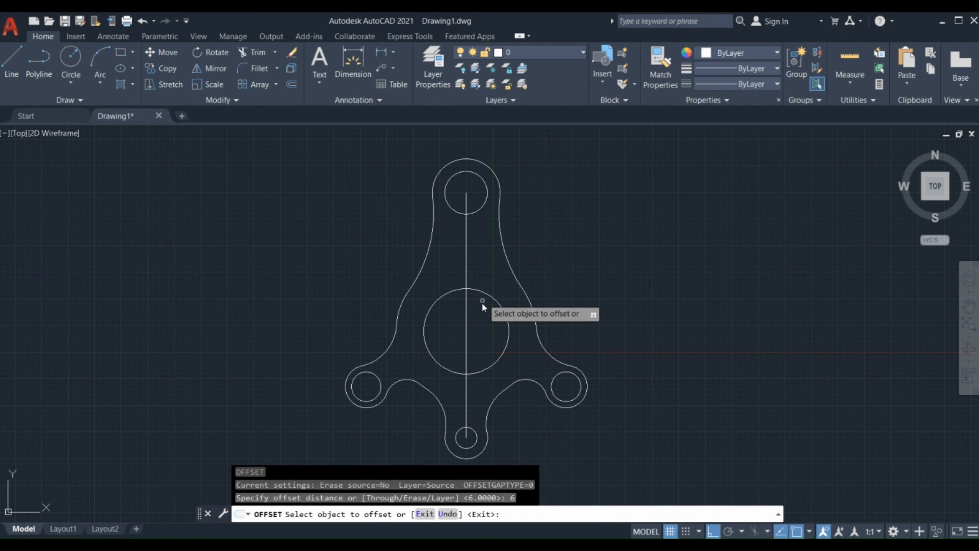
pyautogui.click(493, 295)
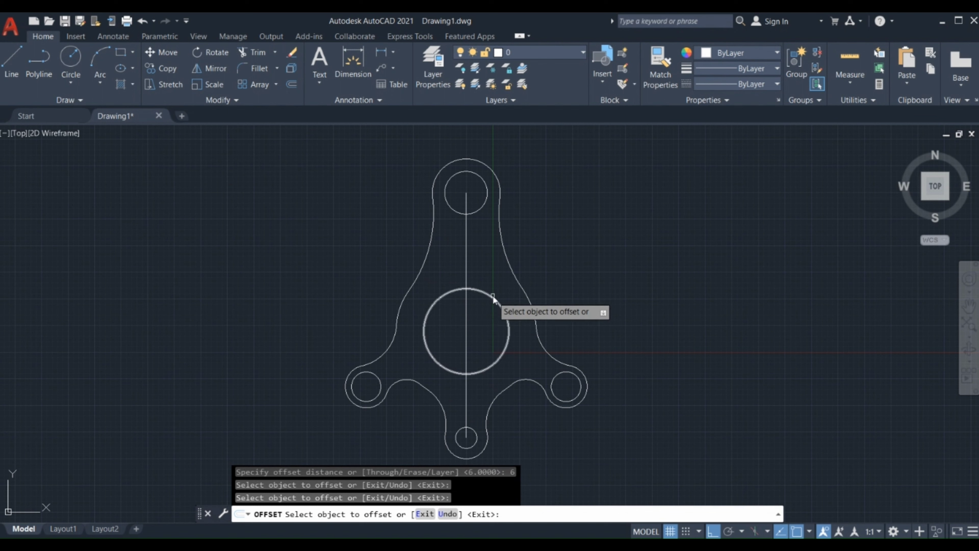
pyautogui.click(488, 316)
pyautogui.press('Escape')
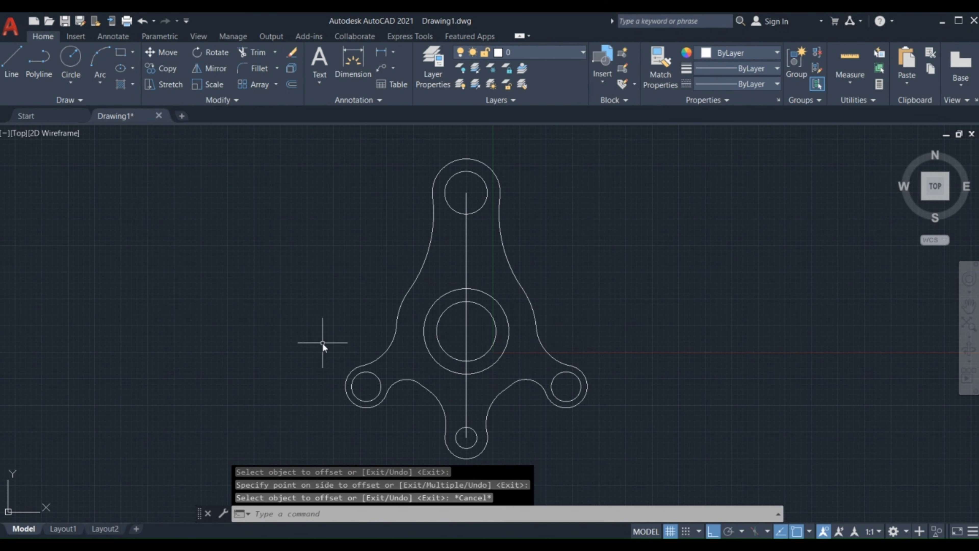
pyautogui.write('c')
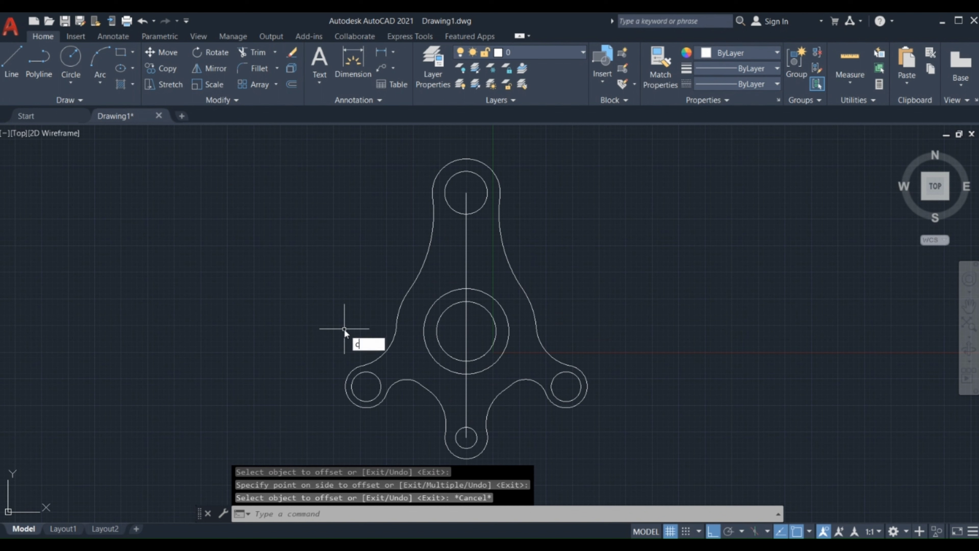
pyautogui.press('Return')
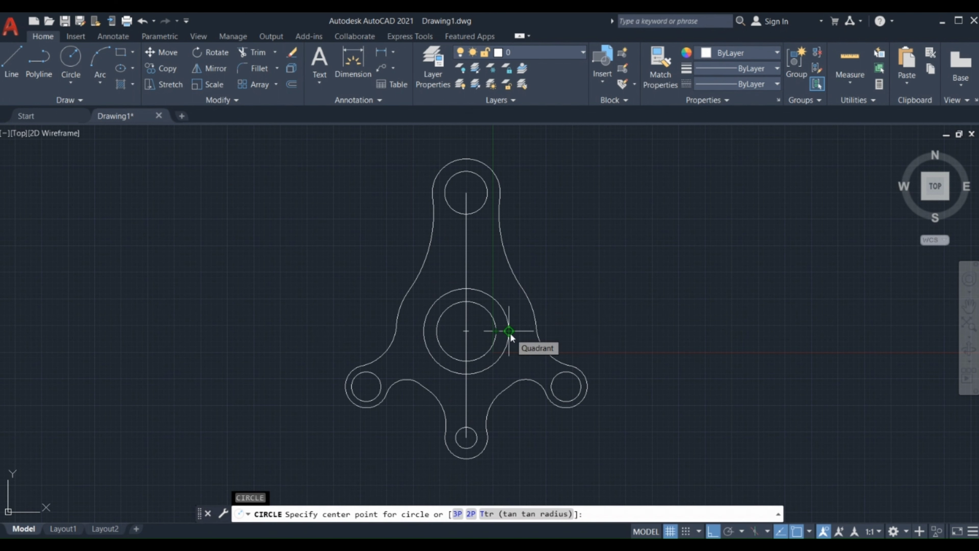
# Draw a small circle on the large circle's right edge and trim it into a notch
pyautogui.click(509, 331)
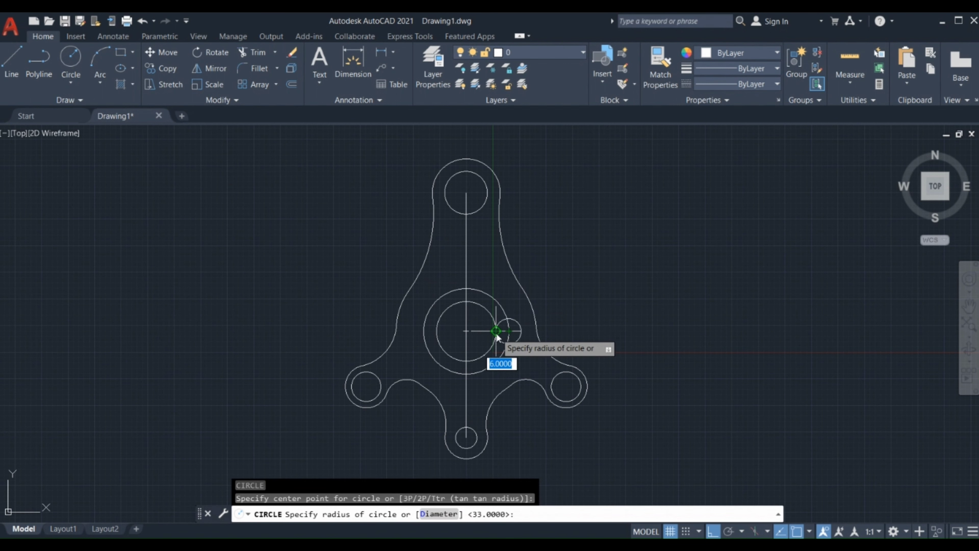
pyautogui.click(495, 333)
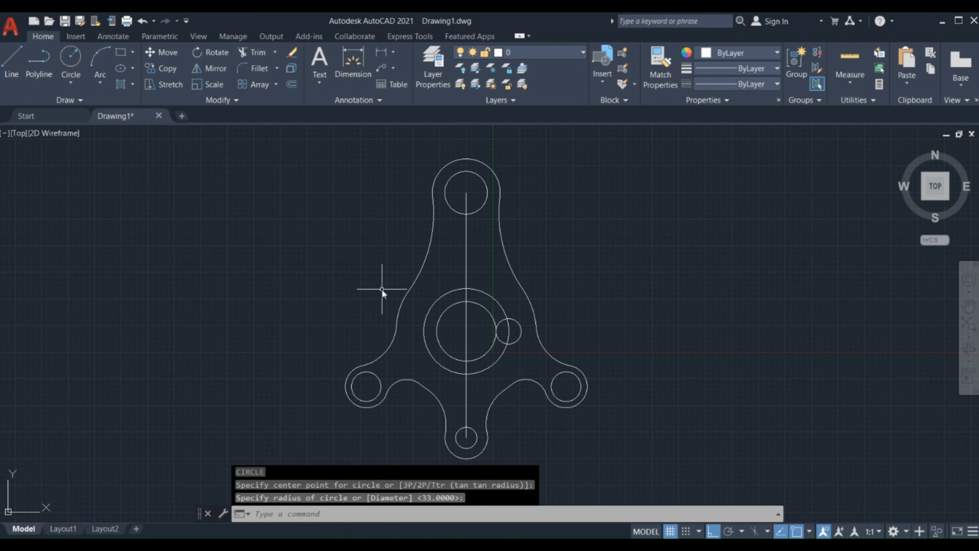
pyautogui.write('tr')
pyautogui.press('Return')
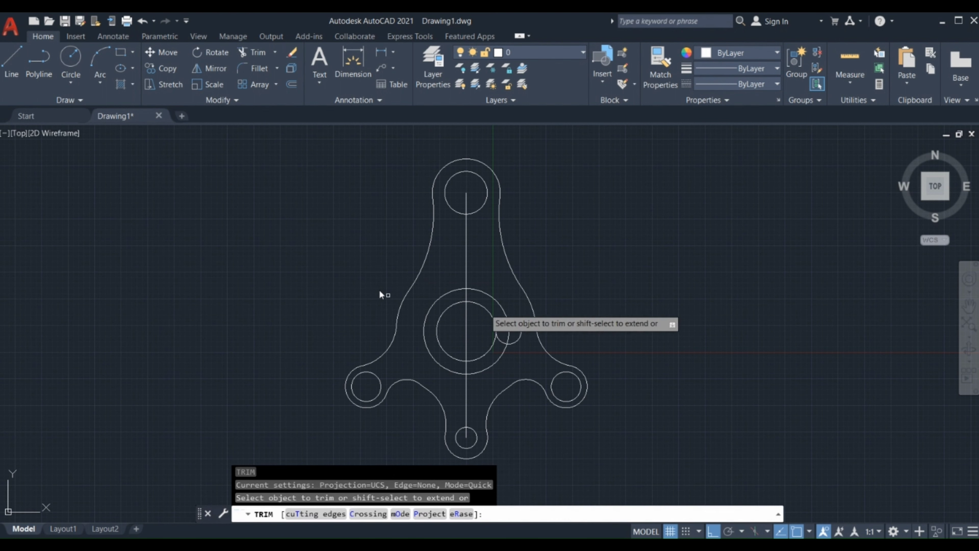
pyautogui.click(517, 320)
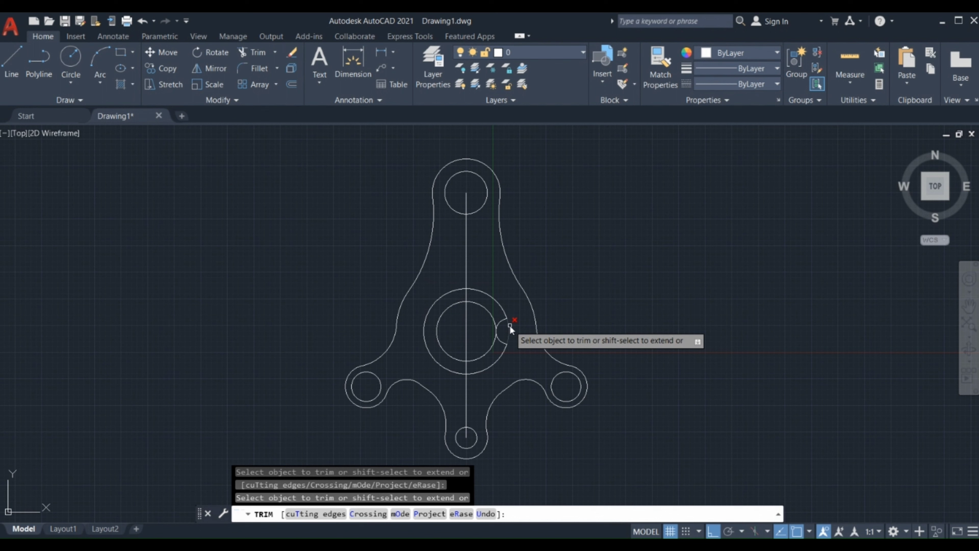
pyautogui.click(509, 325)
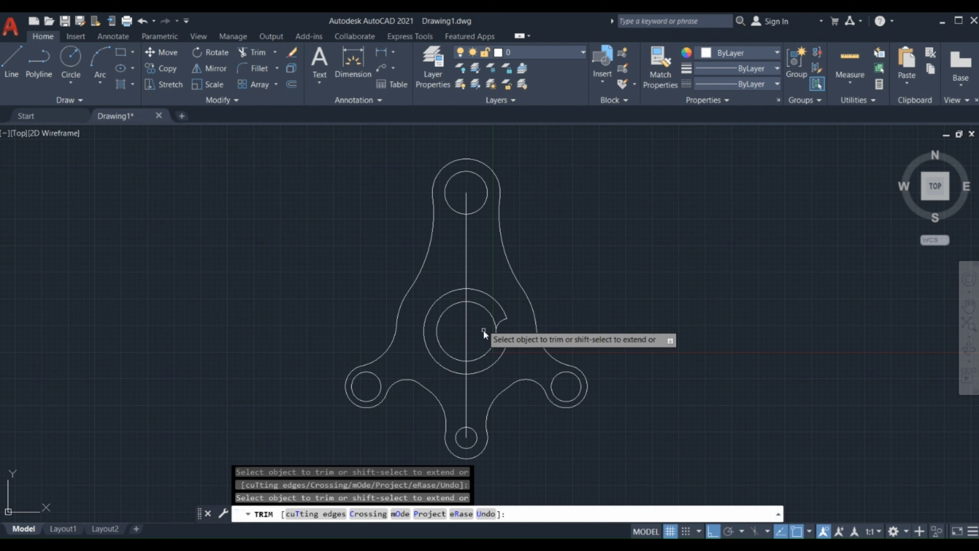
pyautogui.press('Escape')
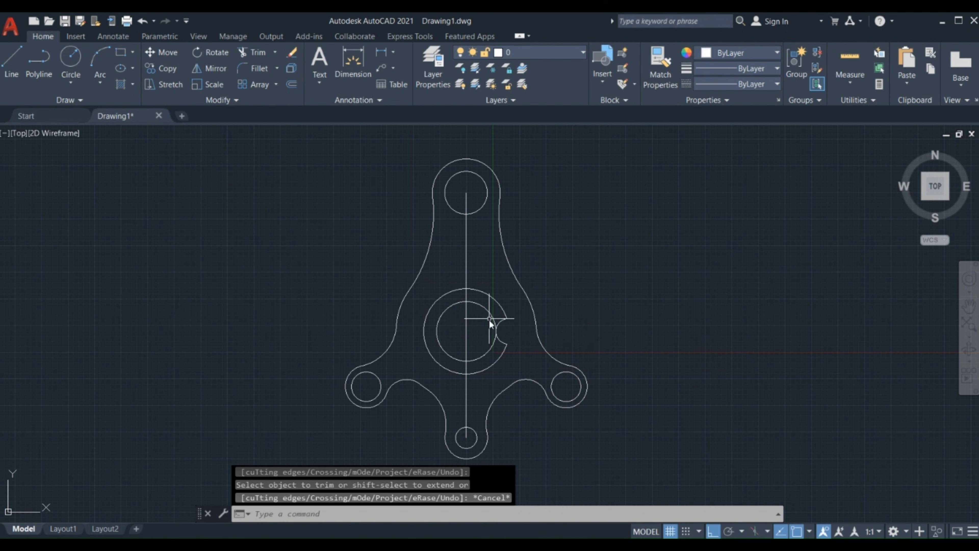
# Select then deselect the inner offset circle and start the polar array command
pyautogui.click(490, 312)
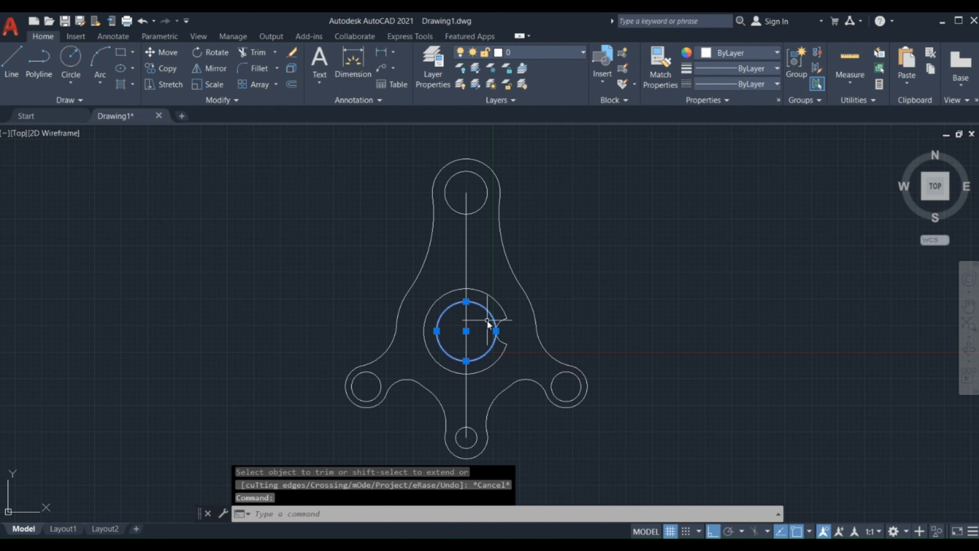
pyautogui.press('Escape')
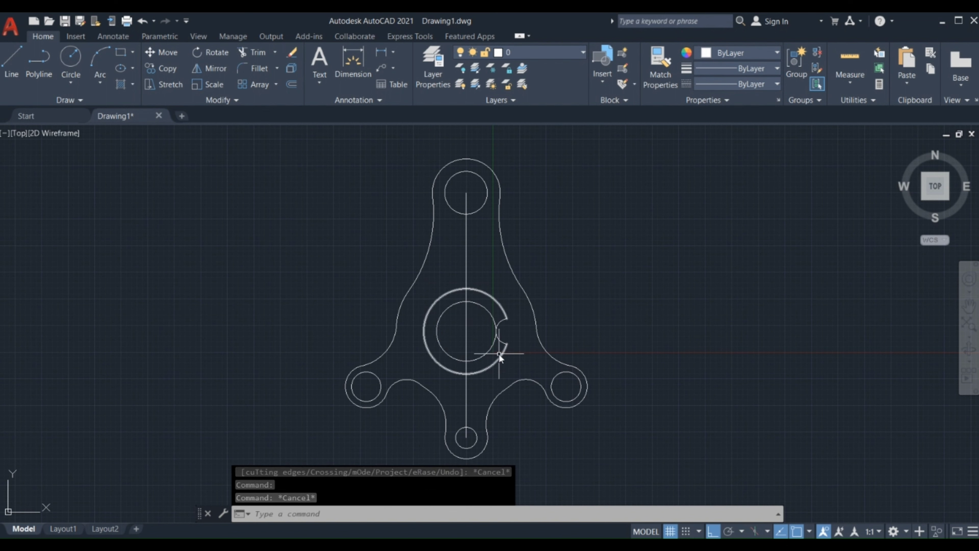
pyautogui.write('arr')
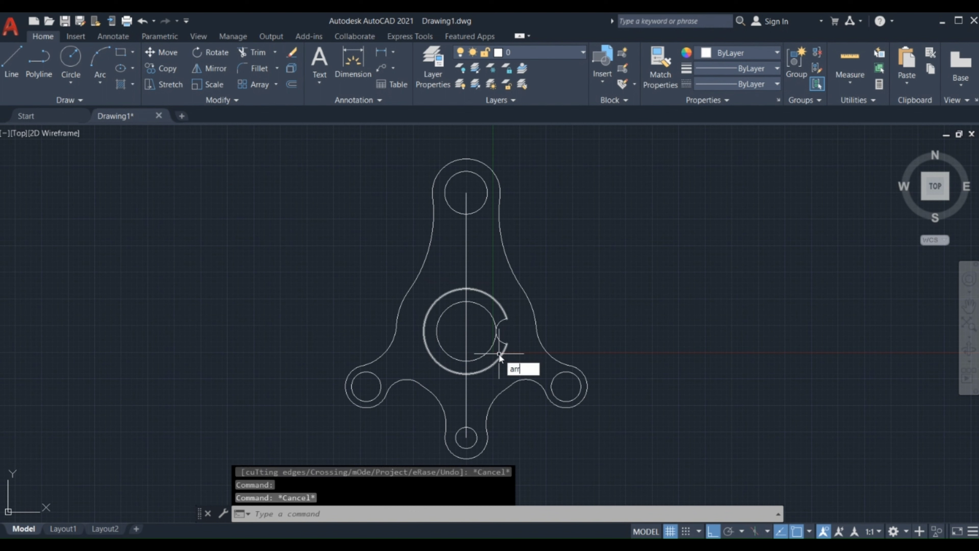
pyautogui.write('aypolar')
pyautogui.press('Return')
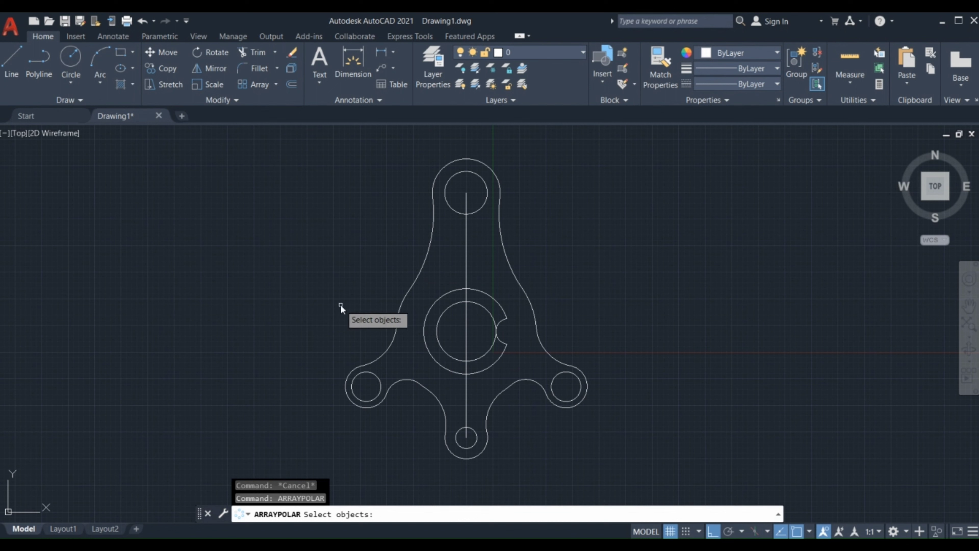
# Polar-array the notch arc into 6 items about the hub centre, then delete the inner offset circle
pyautogui.click(501, 327)
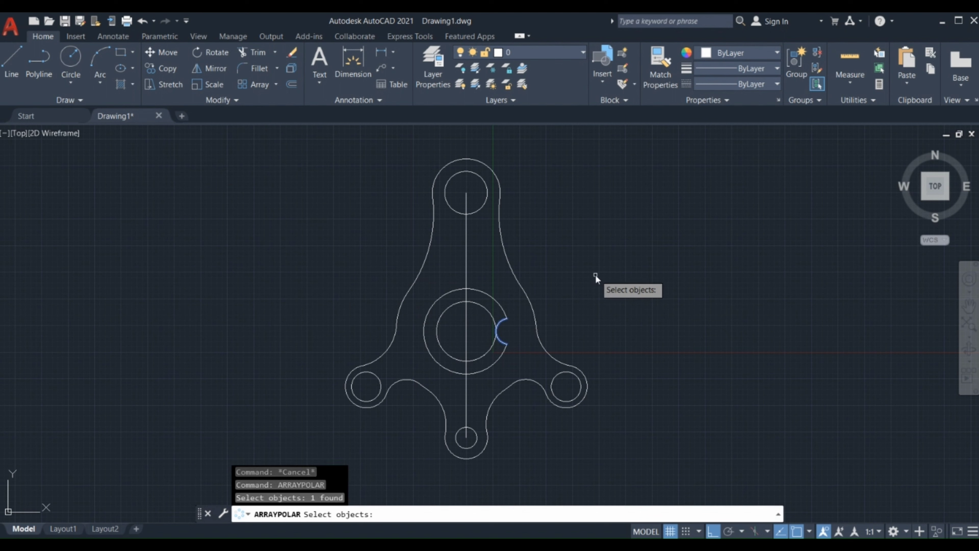
pyautogui.press('Return')
pyautogui.click(467, 331)
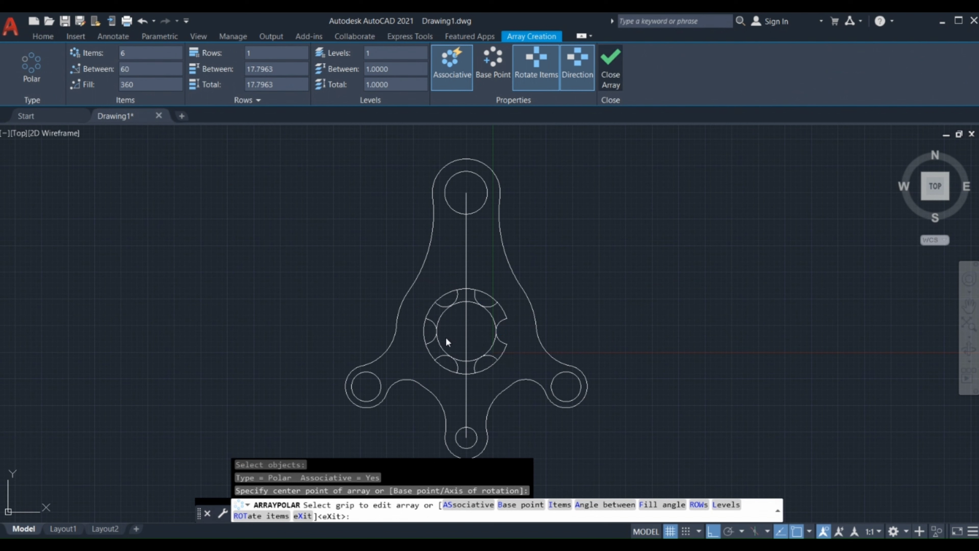
pyautogui.press('Return')
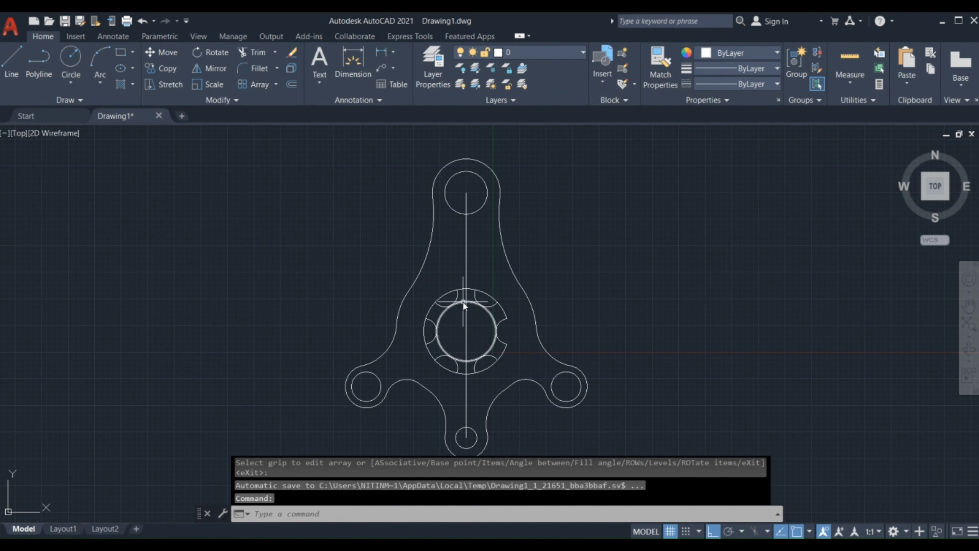
pyautogui.click(463, 303)
pyautogui.press('Delete')
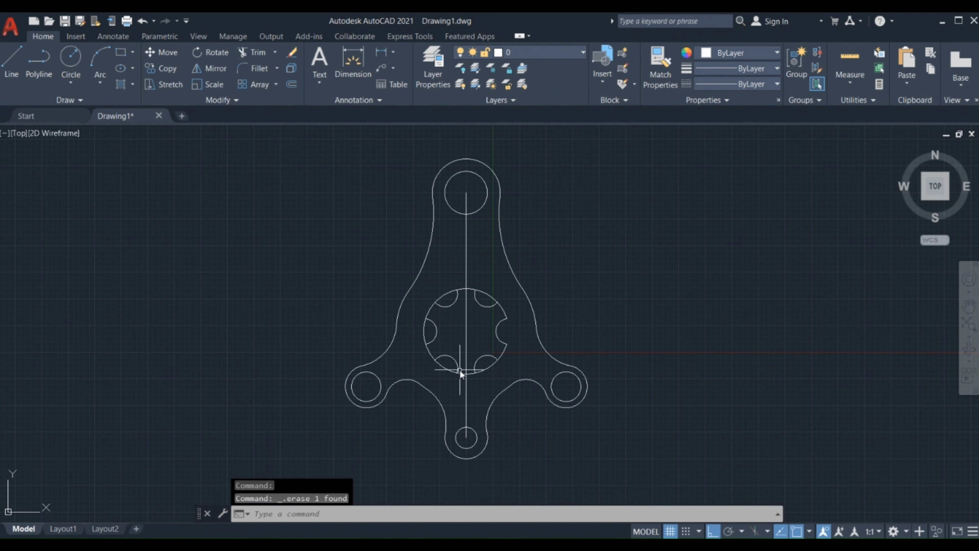
# Trim the central circle's segments inside each of the six notches to form the notched hub
pyautogui.write('TR')
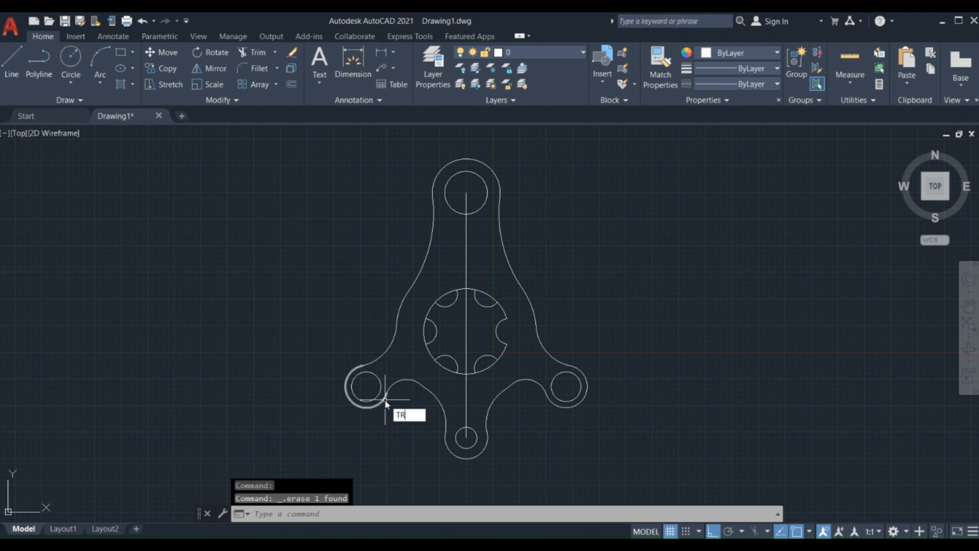
pyautogui.press('Return')
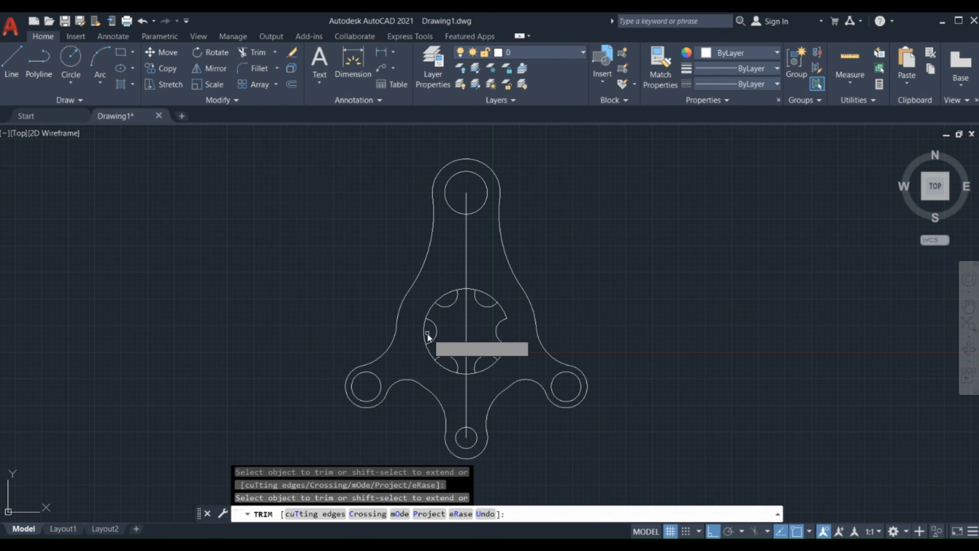
pyautogui.moveTo(422, 329)
pyautogui.mouseDown()
pyautogui.moveTo(474, 292)
pyautogui.moveTo(491, 343)
pyautogui.mouseUp()
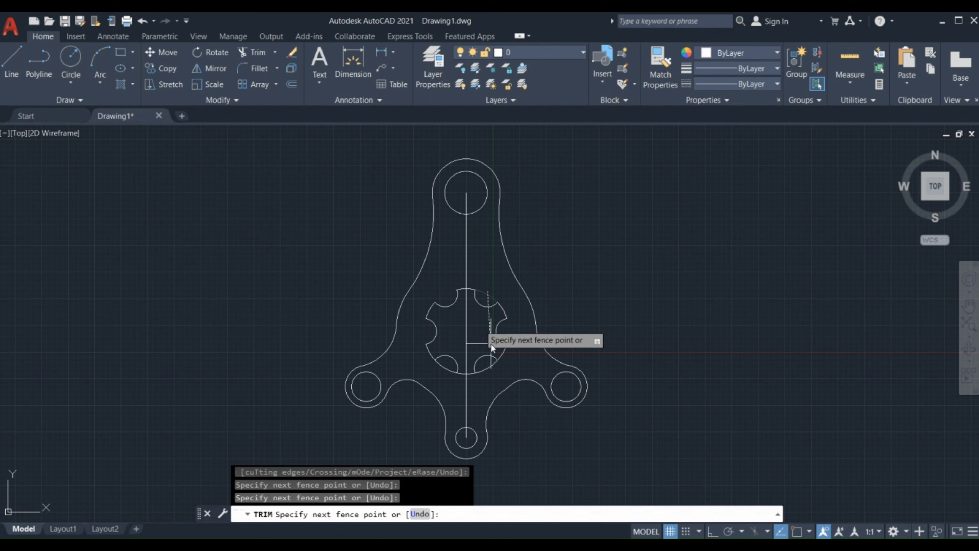
pyautogui.moveTo(487, 272); pyautogui.dragTo(496, 323)
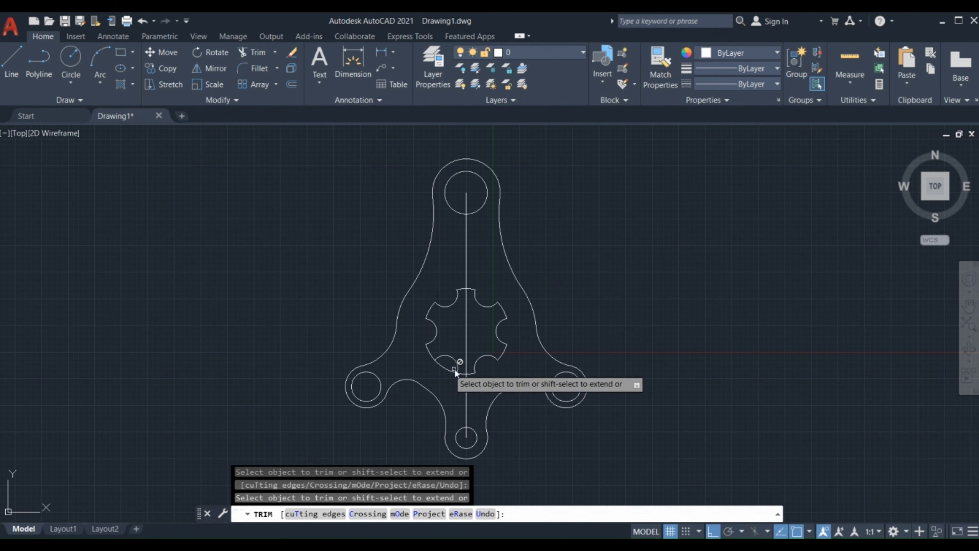
pyautogui.click(447, 368)
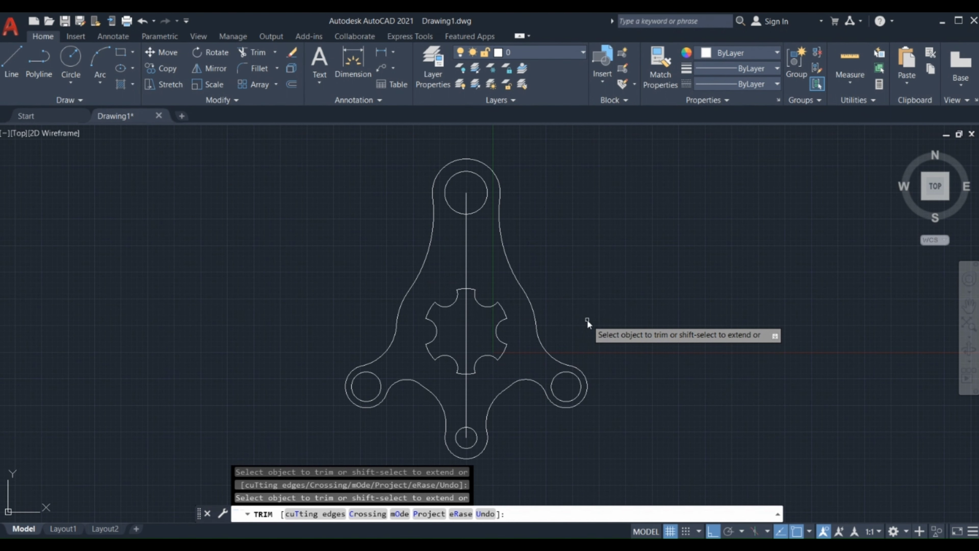
pyautogui.press('Escape')
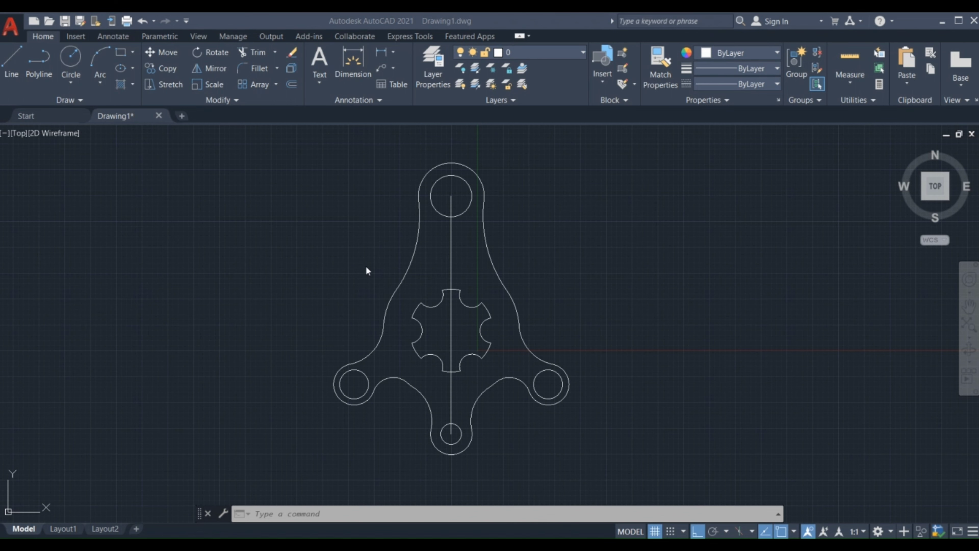
# Add the 65 vertical dimension from the top boss centre to the hub centre
pyautogui.moveTo(351, 283)
pyautogui.mouseDown(button='middle')
pyautogui.moveTo(376, 319)
pyautogui.moveTo(344, 290)
pyautogui.mouseUp(button='middle')
pyautogui.moveTo(240, 299)
pyautogui.mouseDown(button='middle')
pyautogui.moveTo(310, 302)
pyautogui.moveTo(293, 284)
pyautogui.mouseUp(button='middle')
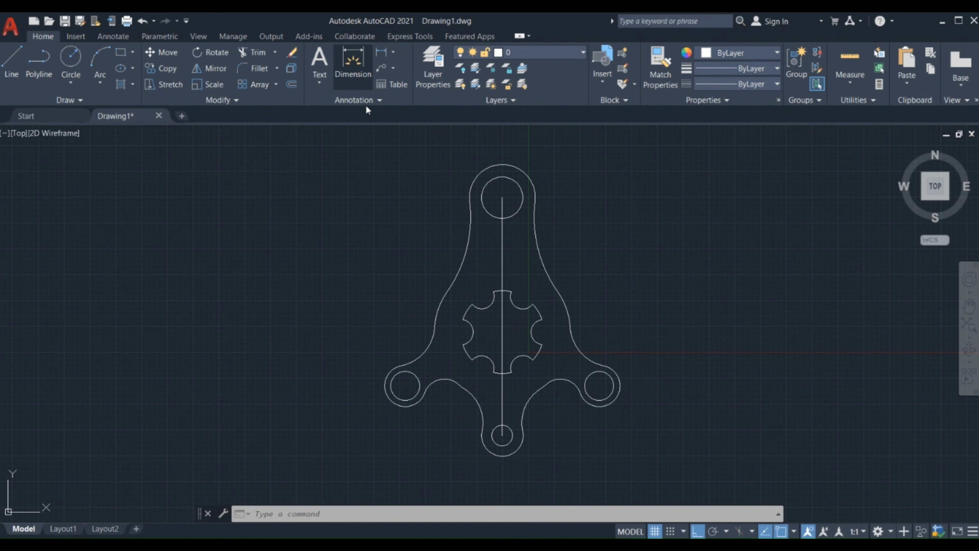
pyautogui.click(502, 198)
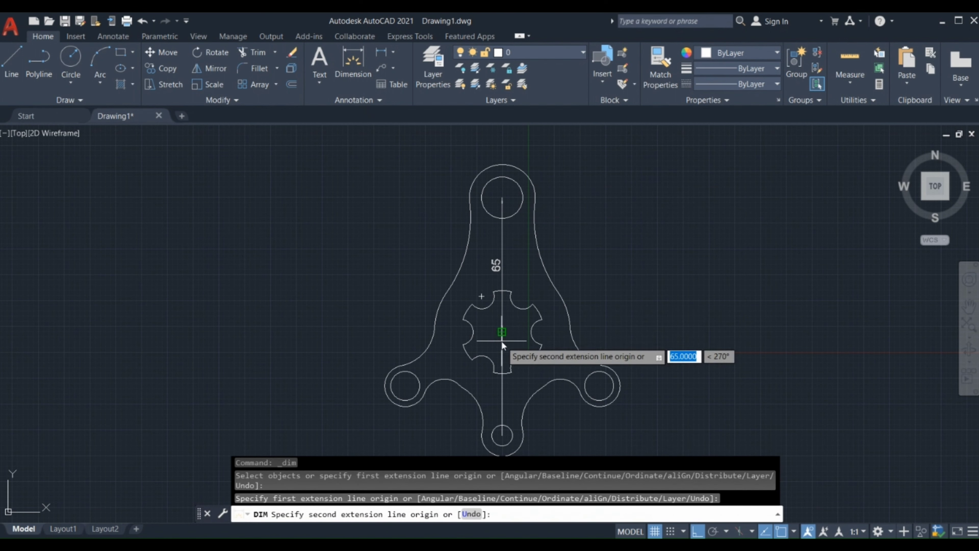
pyautogui.click(502, 333)
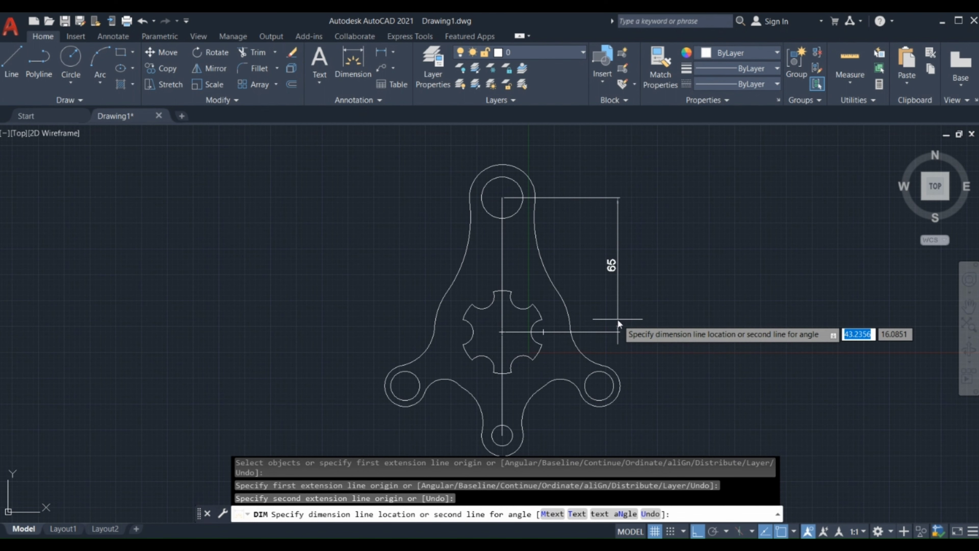
pyautogui.click(691, 307)
pyautogui.moveTo(621, 298); pyautogui.dragTo(606, 284, button='middle')
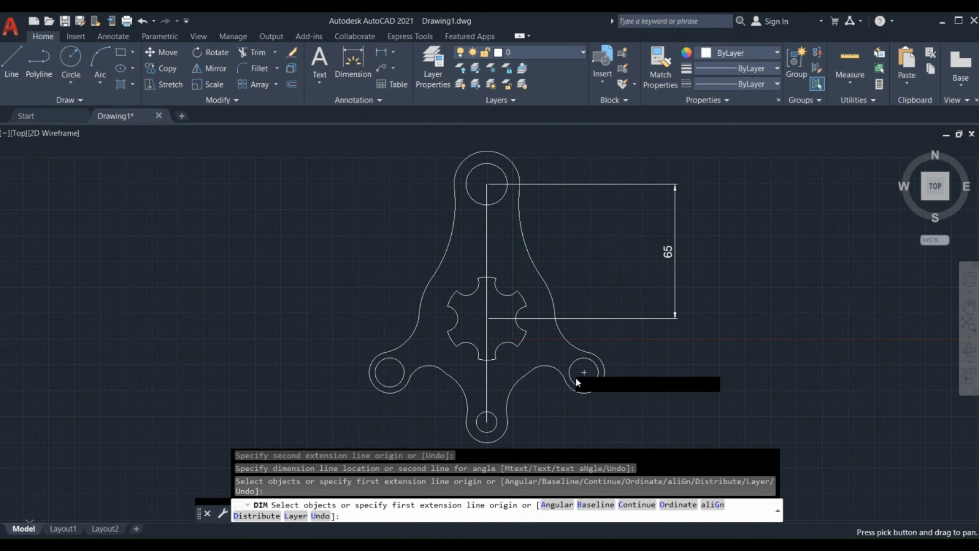
# Discard a stray 50 dimension and add the 26 dimension from hub to right boss centre
pyautogui.click(487, 318)
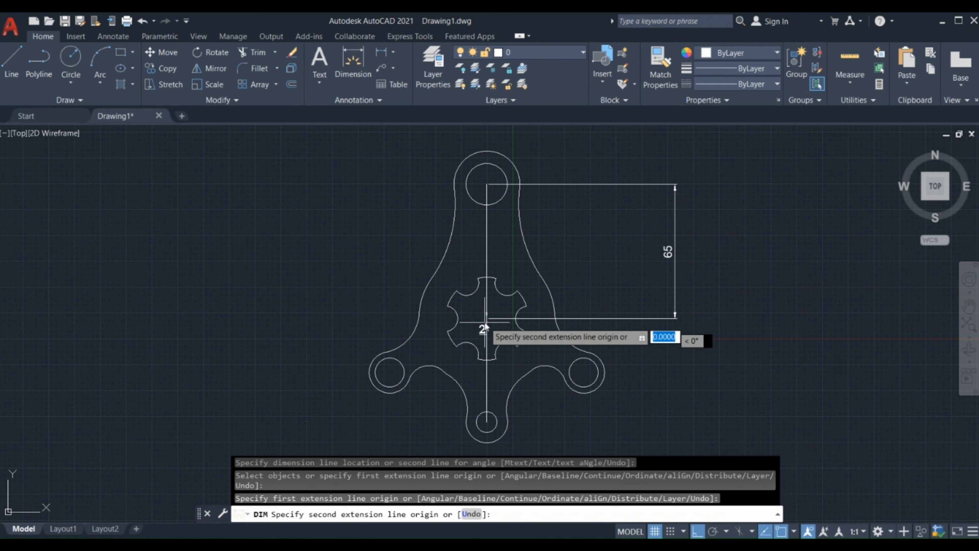
pyautogui.click(486, 422)
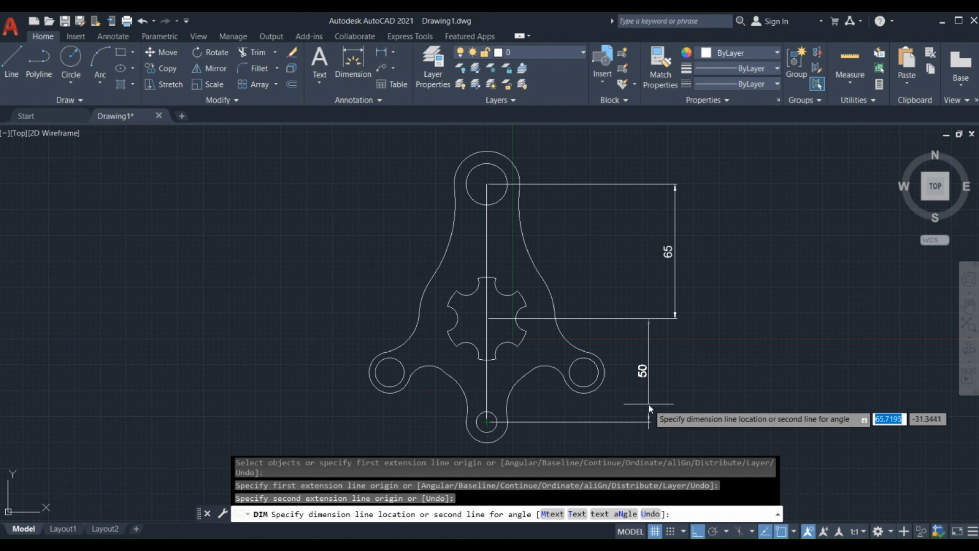
pyautogui.press('Escape')
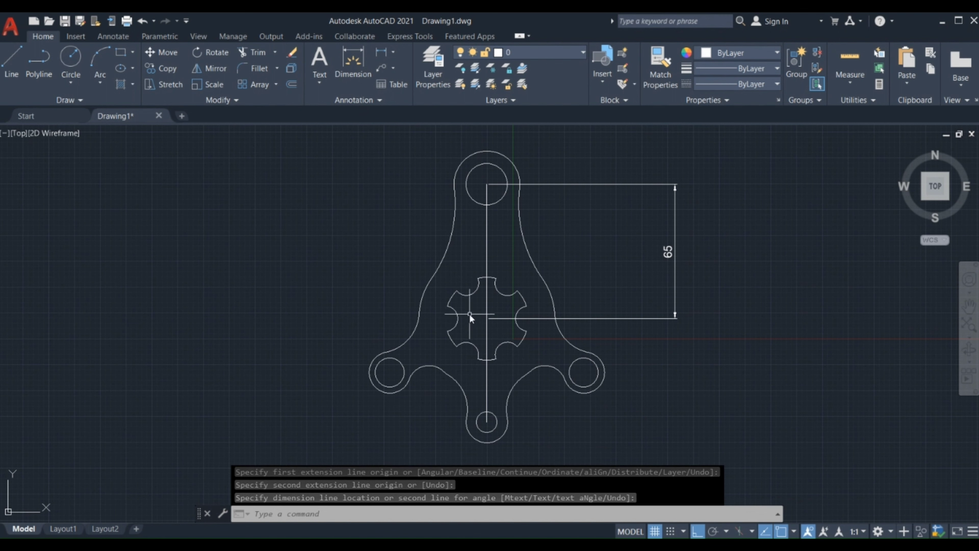
pyautogui.press('space')
pyautogui.click(487, 319)
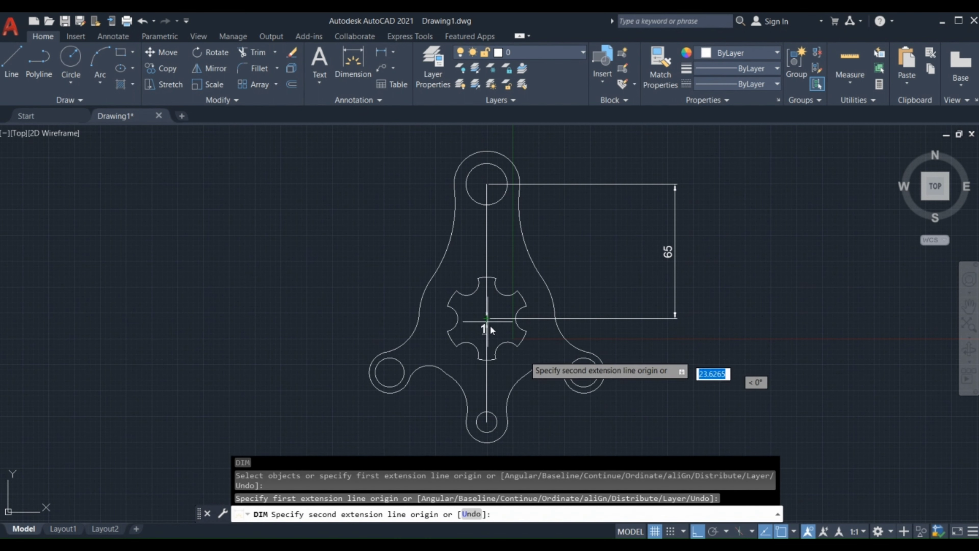
pyautogui.click(584, 372)
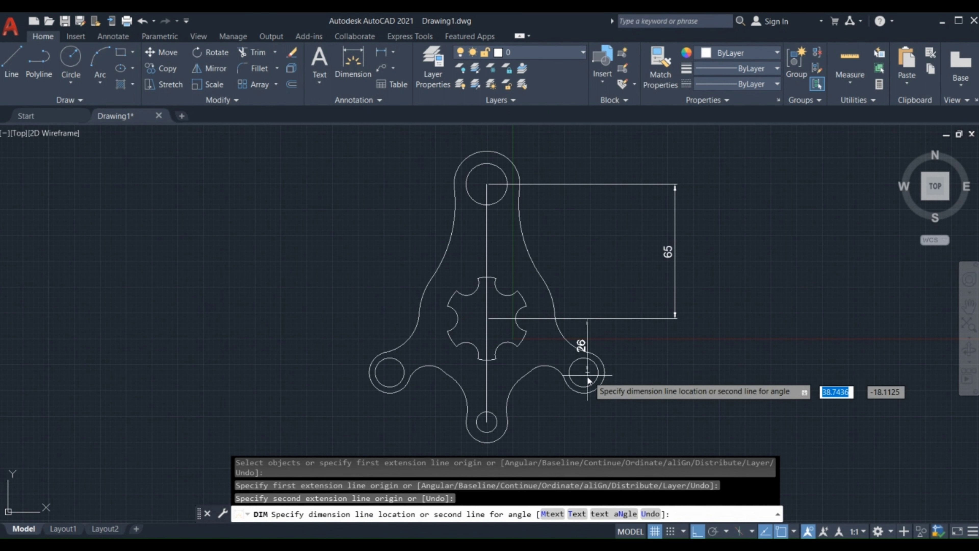
pyautogui.click(675, 320)
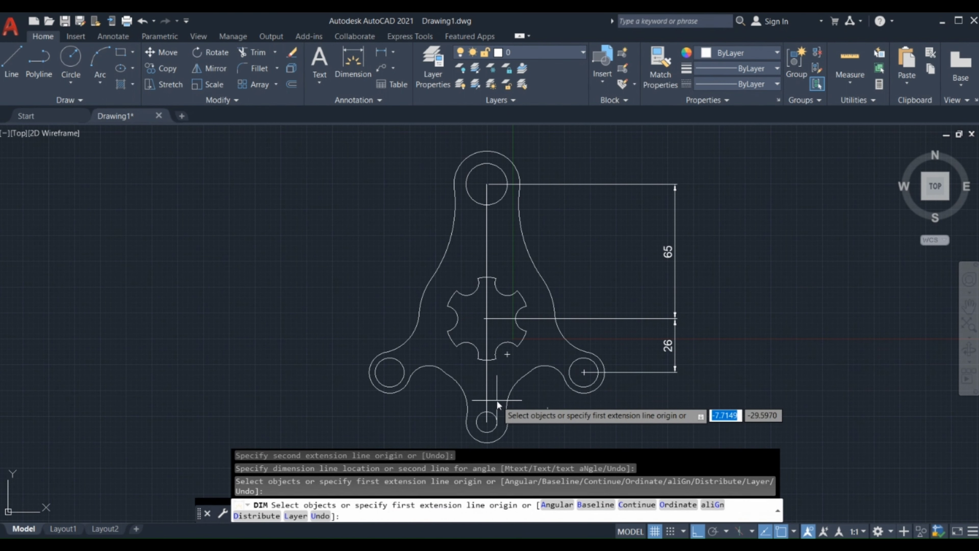
# Add the 24 vertical dimension between the bottom and right boss centres
pyautogui.click(487, 422)
pyautogui.click(584, 372)
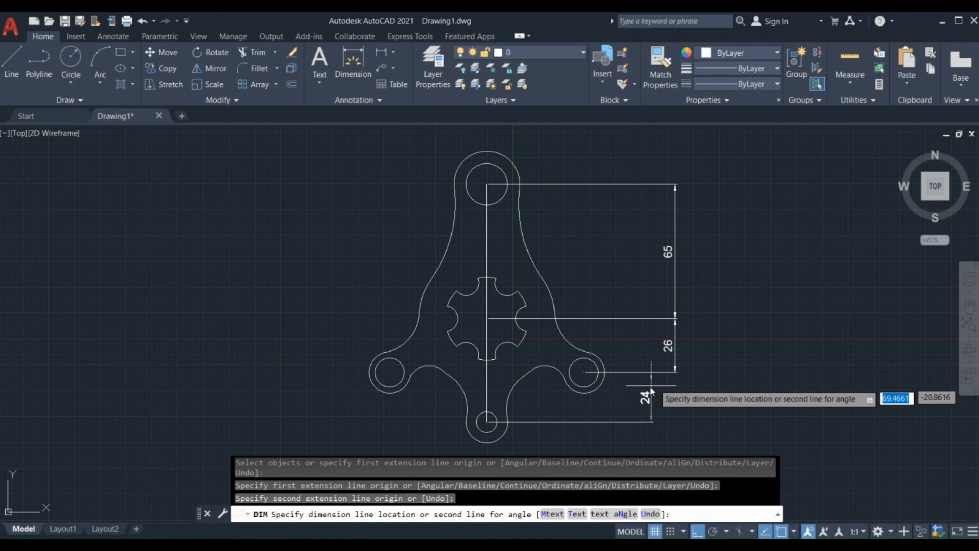
pyautogui.click(674, 379)
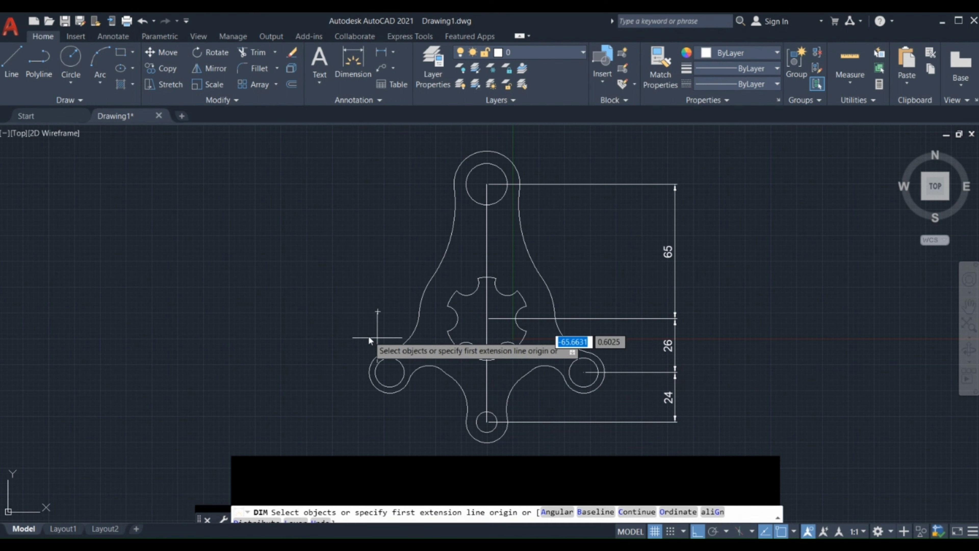
pyautogui.moveTo(363, 343)
pyautogui.mouseDown(button='middle')
pyautogui.moveTo(385, 319)
pyautogui.moveTo(366, 286)
pyautogui.mouseUp(button='middle')
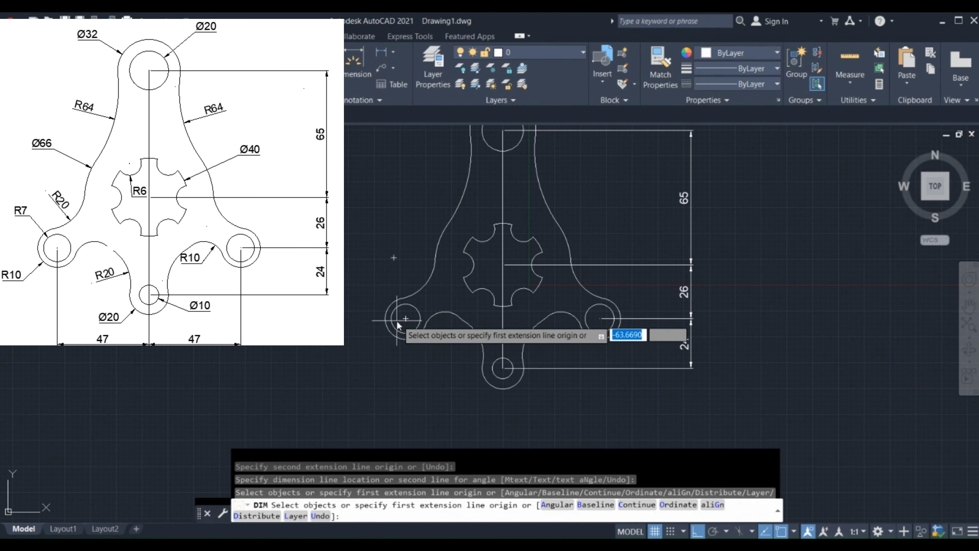
# Add two 47 horizontal dimensions from the left and right boss centres to the bottom boss
pyautogui.click(403, 318)
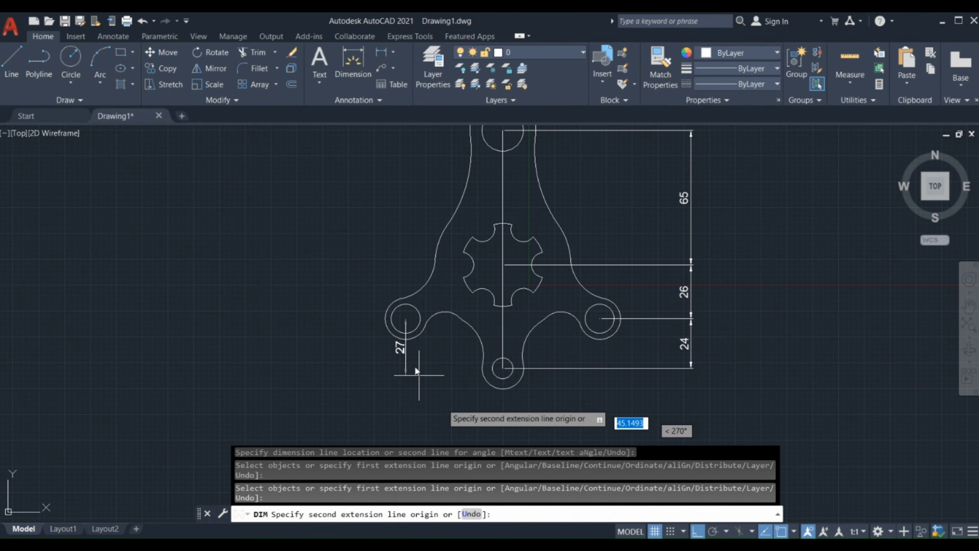
pyautogui.click(502, 368)
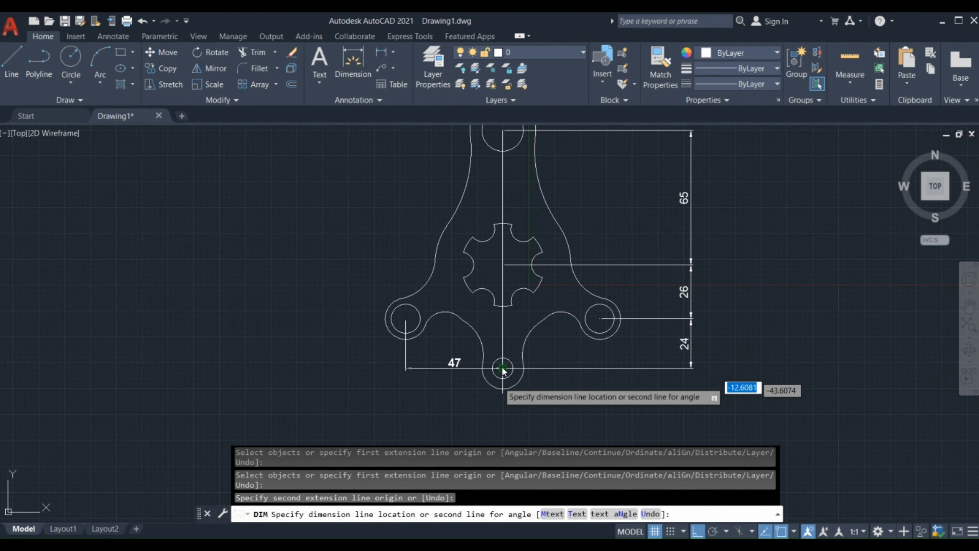
pyautogui.click(491, 421)
pyautogui.click(600, 318)
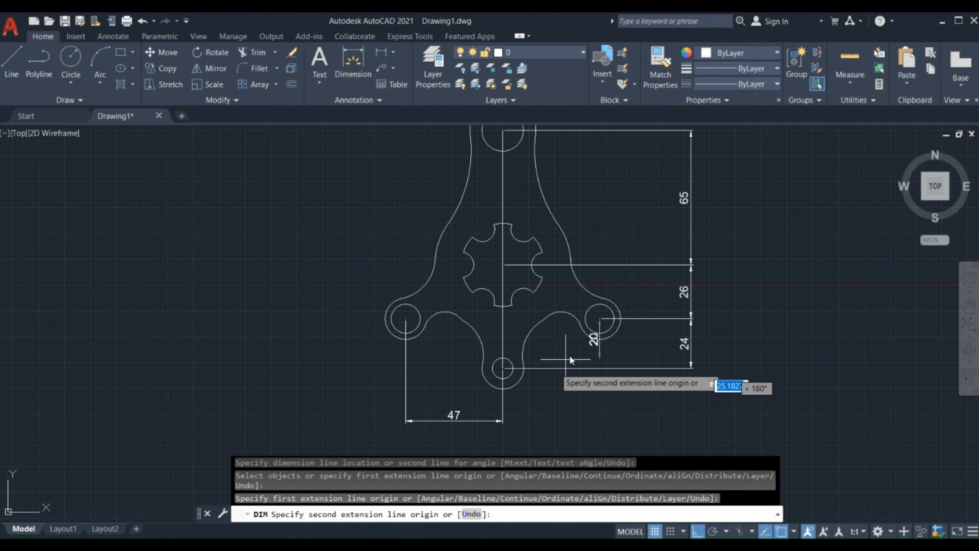
pyautogui.click(503, 368)
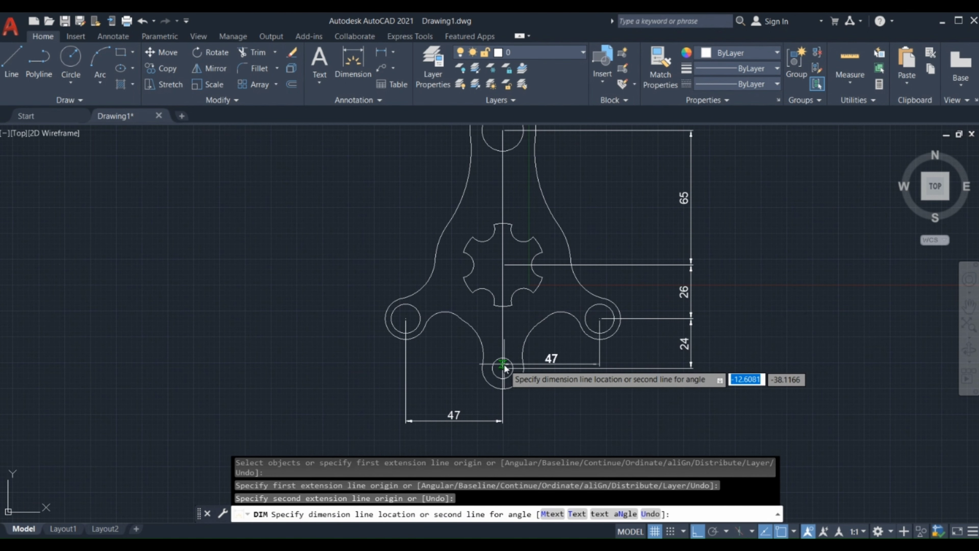
pyautogui.click(504, 422)
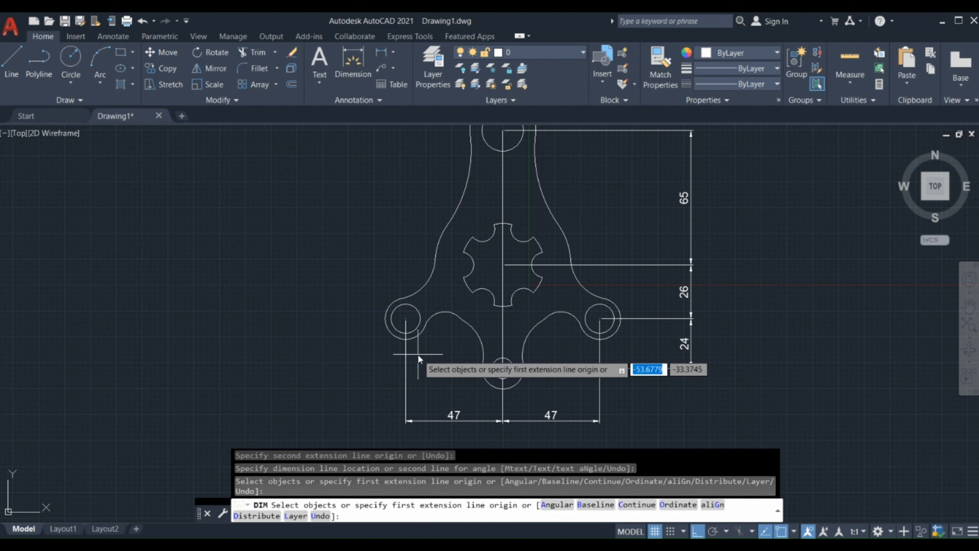
# Recentre the view, end linear dimensioning and start the MULTIPLE command
pyautogui.moveTo(418, 357); pyautogui.dragTo(409, 383, button='middle')
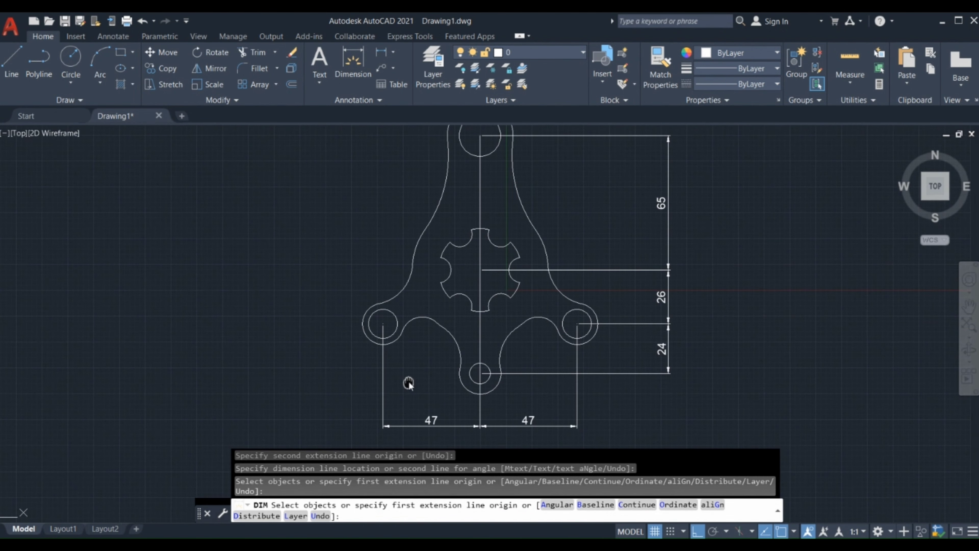
pyautogui.scroll(2, 522, 284)
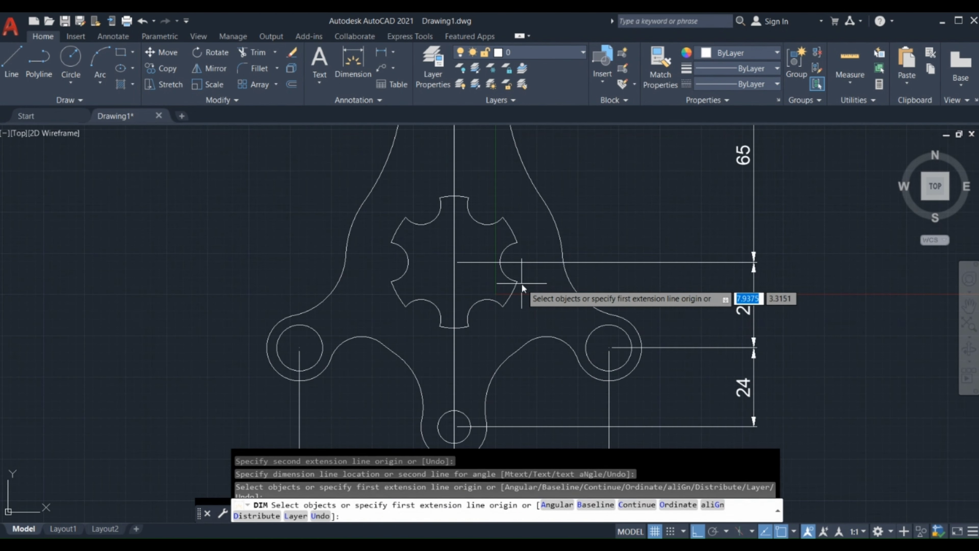
pyautogui.scroll(-2, 521, 283)
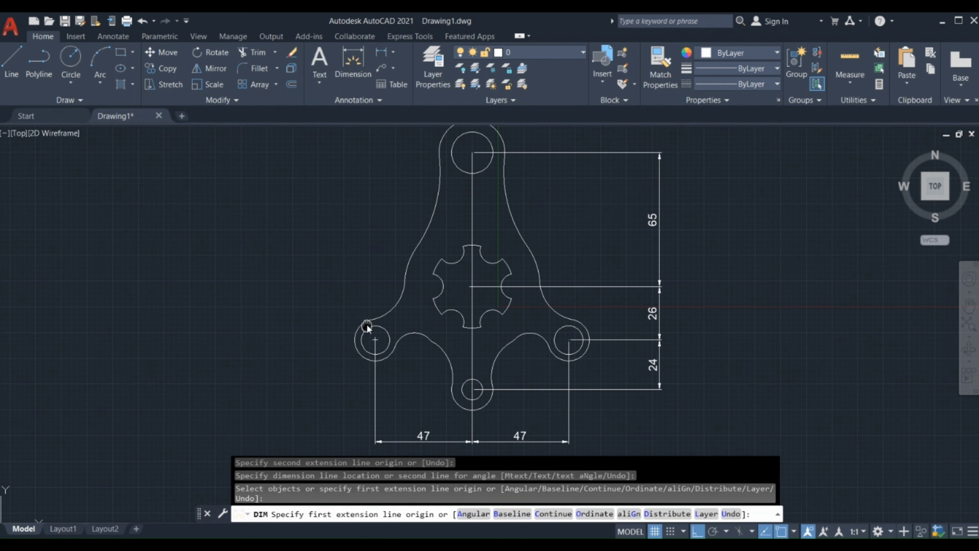
pyautogui.moveTo(363, 322); pyautogui.dragTo(359, 321, button='middle')
pyautogui.scroll(2, 358, 319)
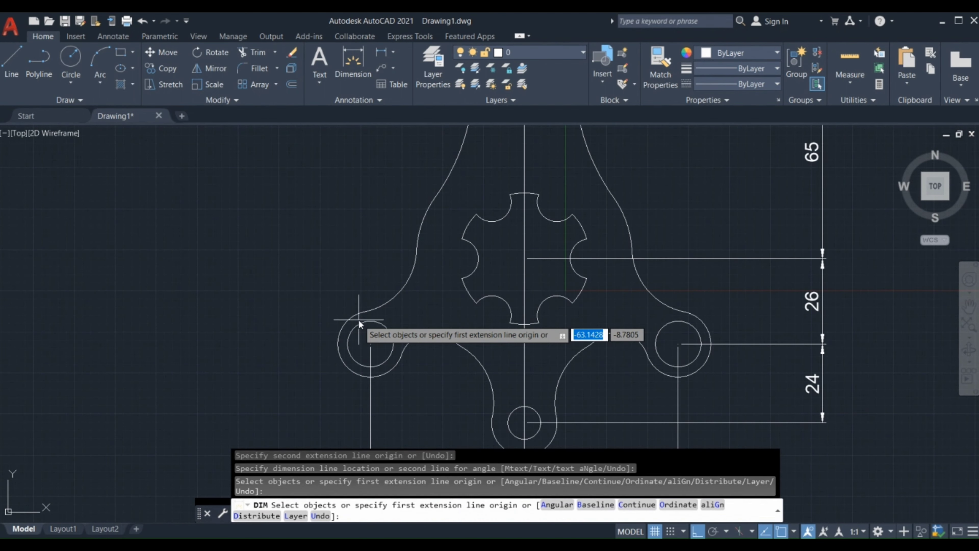
pyautogui.scroll(-2, 373, 289)
pyautogui.moveTo(369, 262); pyautogui.dragTo(372, 305, button='middle')
pyautogui.scroll(-2, 372, 305)
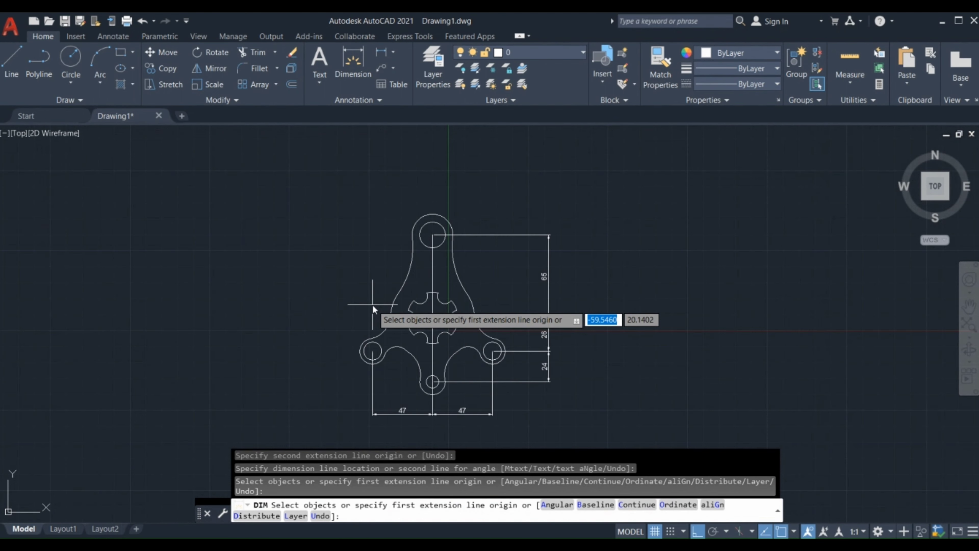
pyautogui.press('Return')
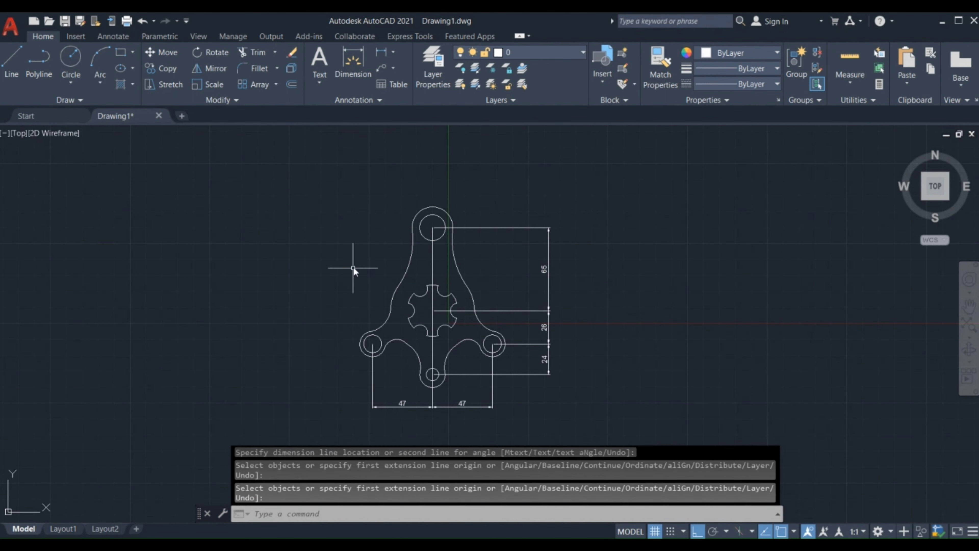
pyautogui.write('mu')
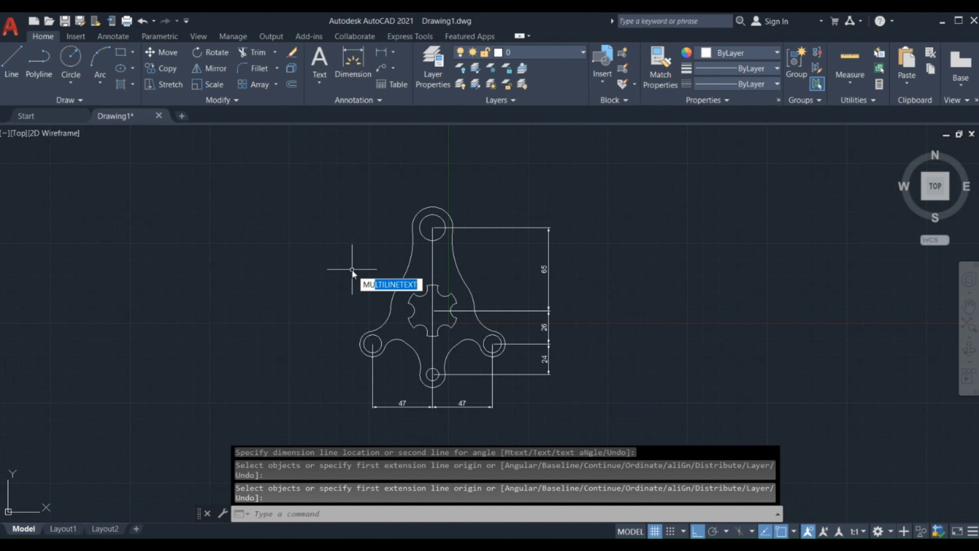
pyautogui.write('tiple')
pyautogui.press('Return')
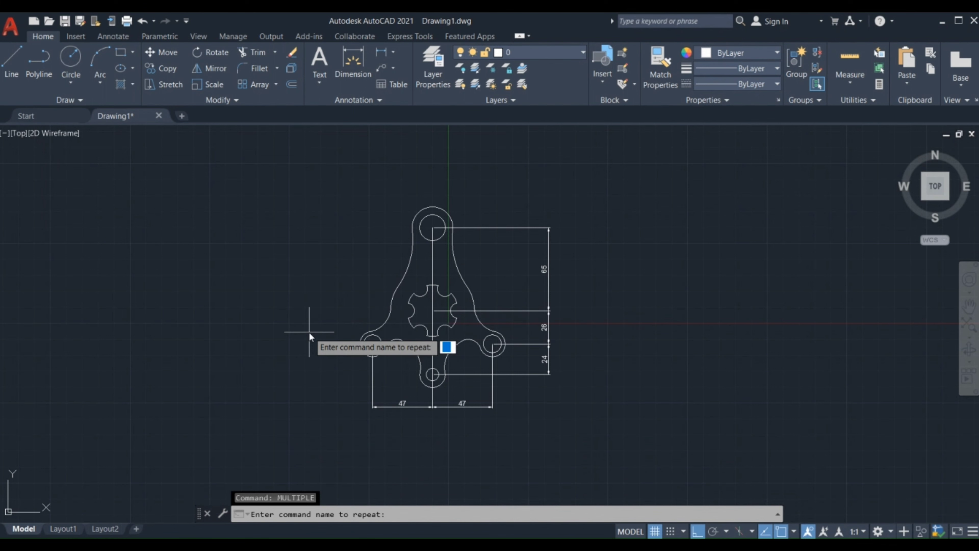
# Place radius dimensions R10 on the left boss arc and R7 on the fillet above it
pyautogui.write('dra')
pyautogui.press('Return')
pyautogui.scroll(4, 366, 339)
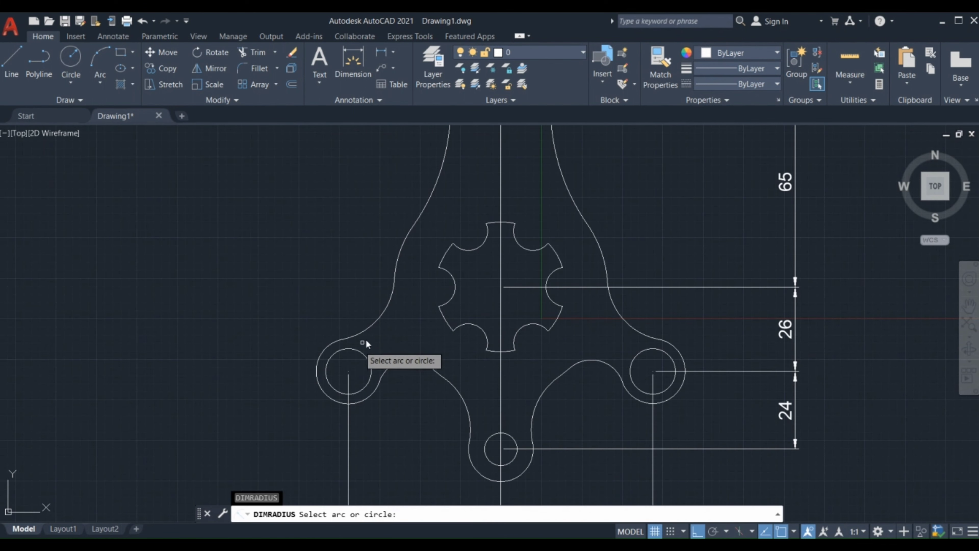
pyautogui.scroll(-2, 342, 354)
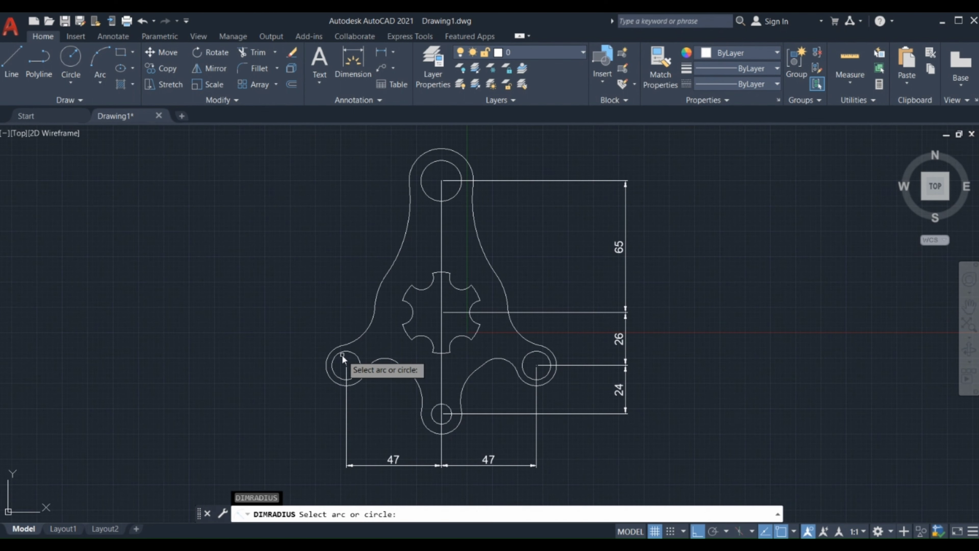
pyautogui.click(329, 378)
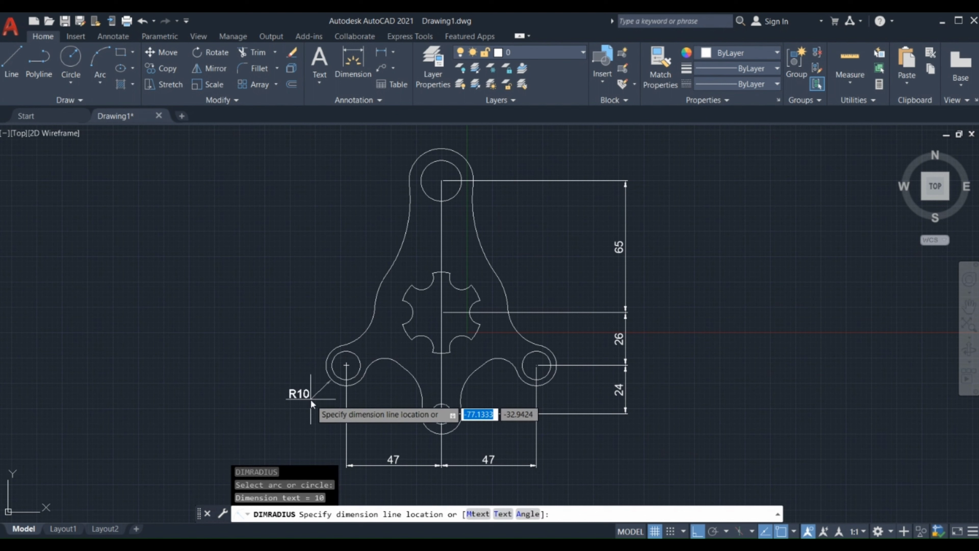
pyautogui.click(310, 399)
pyautogui.press('Return')
pyautogui.click(333, 374)
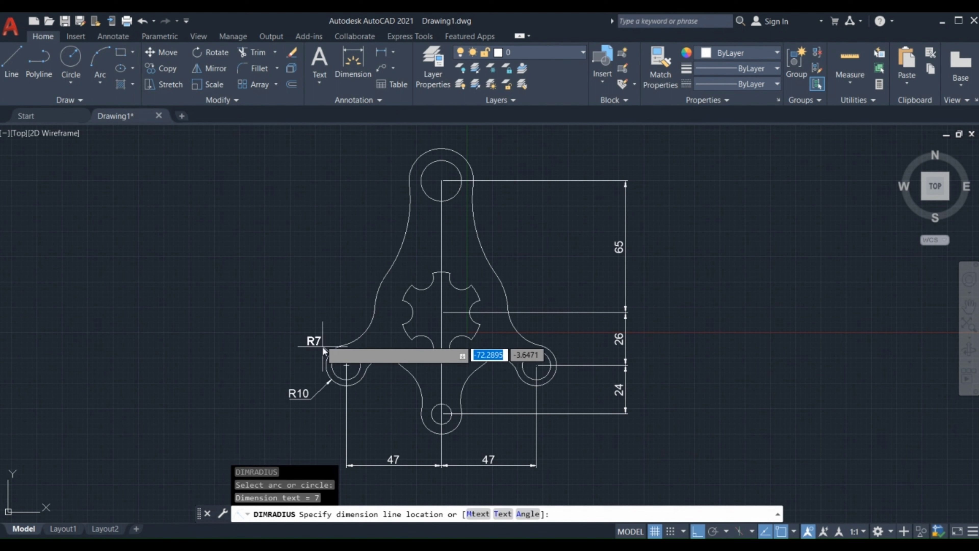
pyautogui.click(318, 331)
pyautogui.press('Return')
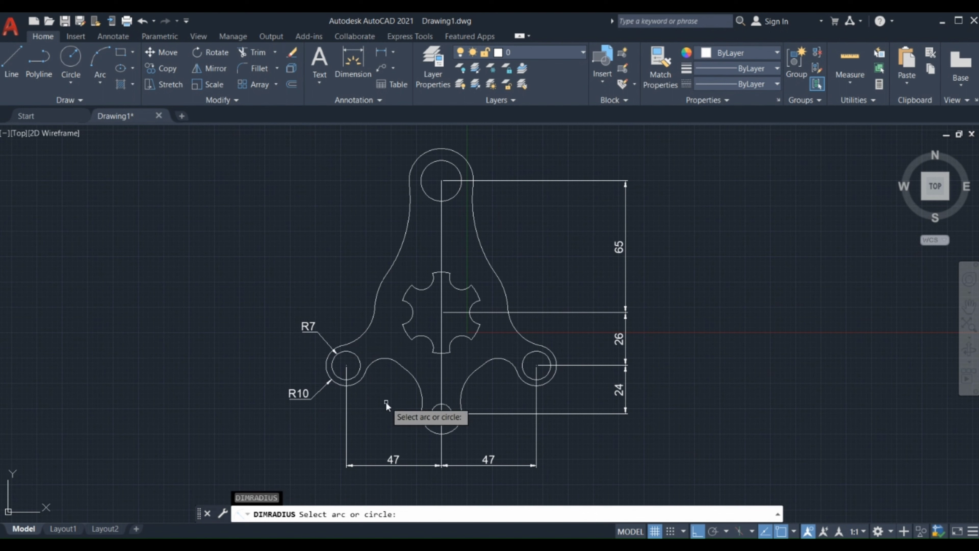
# Add R20 to the arc above the left boss and R64 to both flank arcs
pyautogui.click(372, 325)
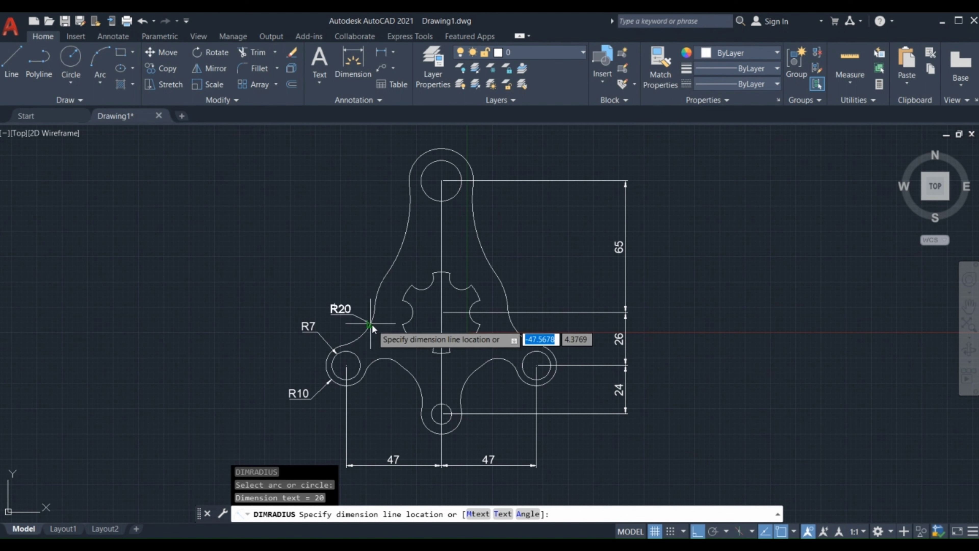
pyautogui.click(338, 306)
pyautogui.press('Return')
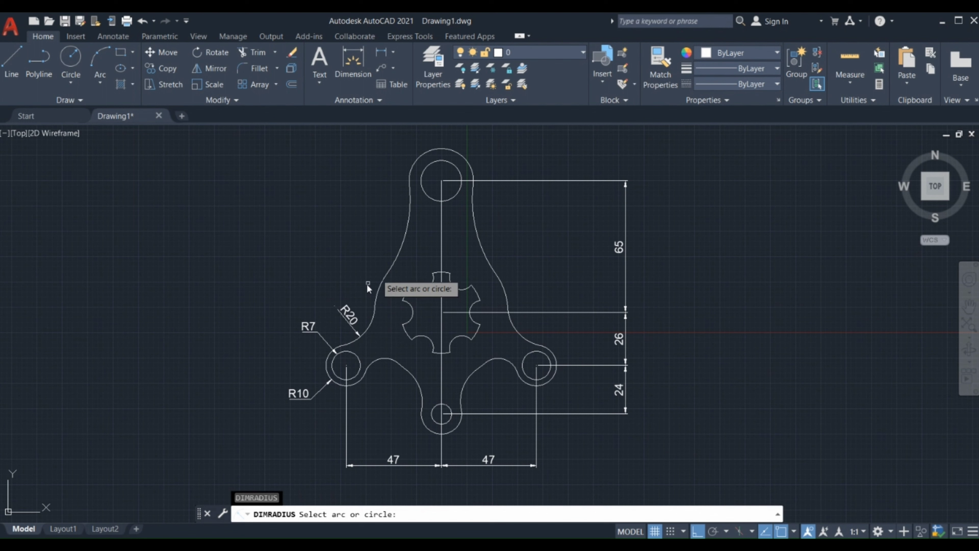
pyautogui.click(406, 233)
pyautogui.click(360, 216)
pyautogui.press('Return')
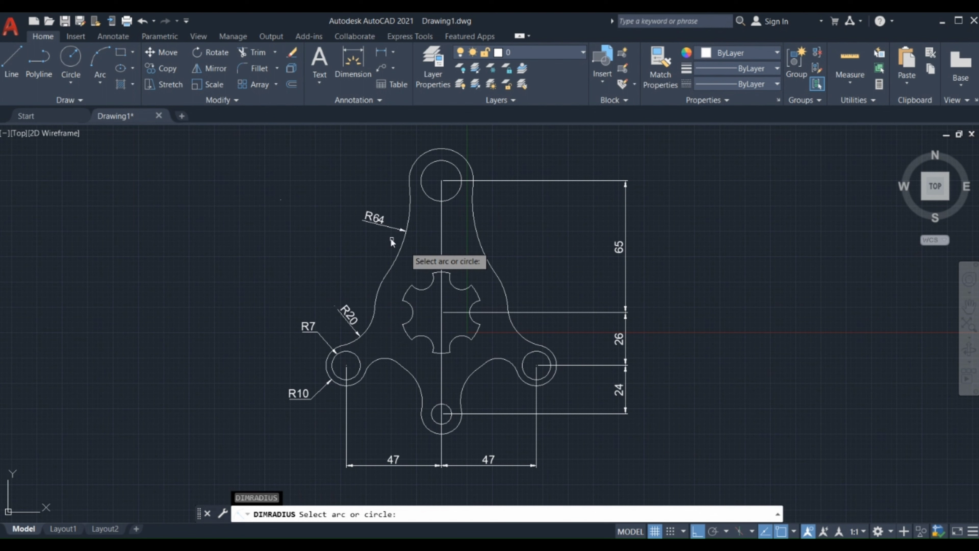
pyautogui.click(478, 236)
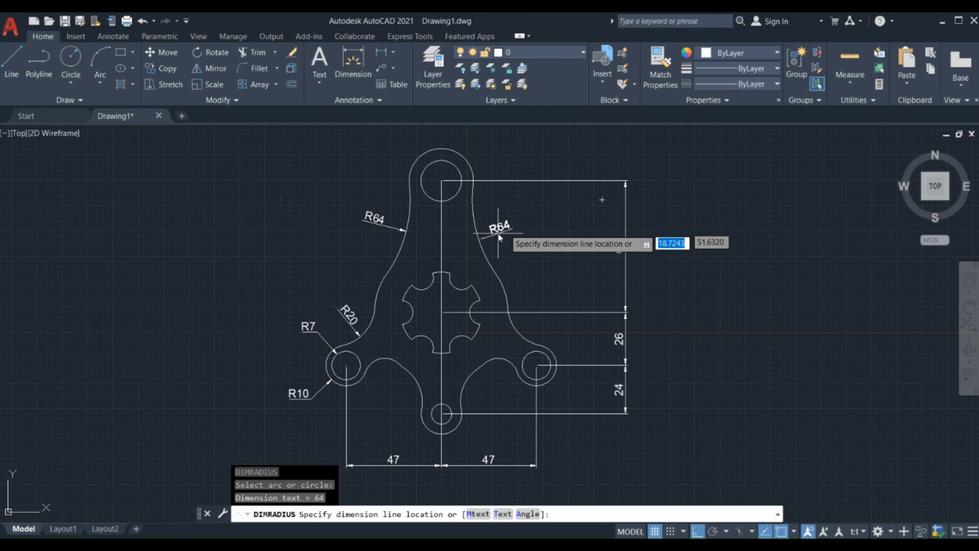
pyautogui.click(511, 227)
pyautogui.press('Return')
# Add R10 and R20 to the lower fillets and R6 to a hub notch
pyautogui.moveTo(535, 268); pyautogui.dragTo(534, 269, button='middle')
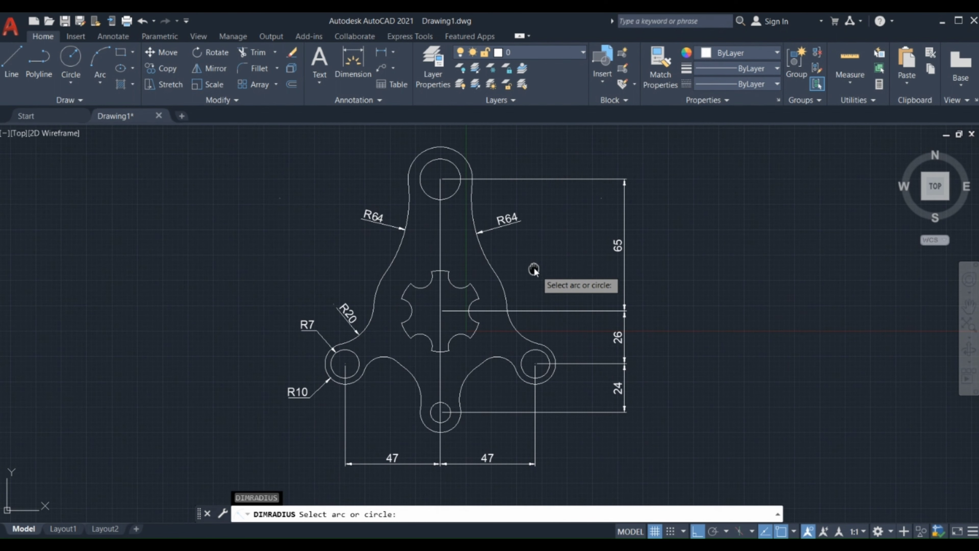
pyautogui.click(503, 357)
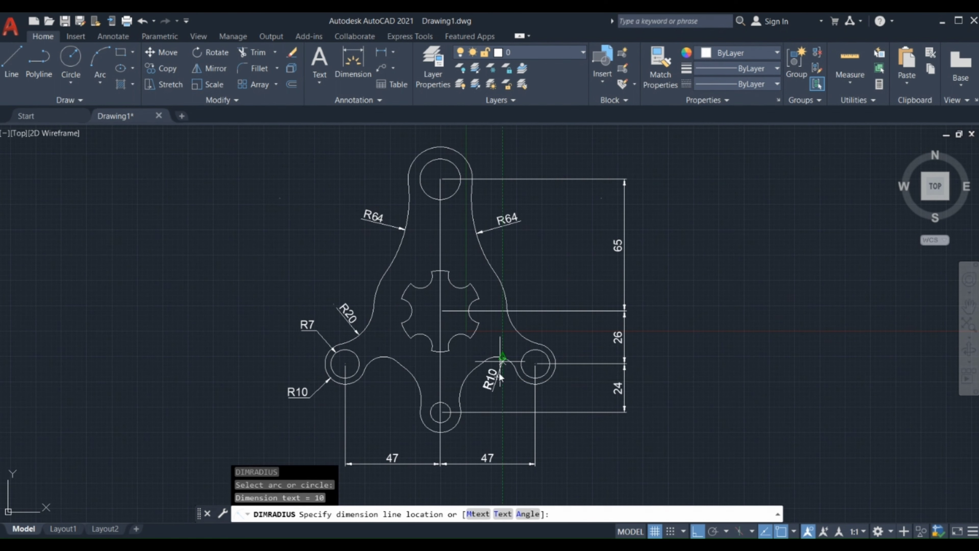
pyautogui.click(504, 369)
pyautogui.press('Return')
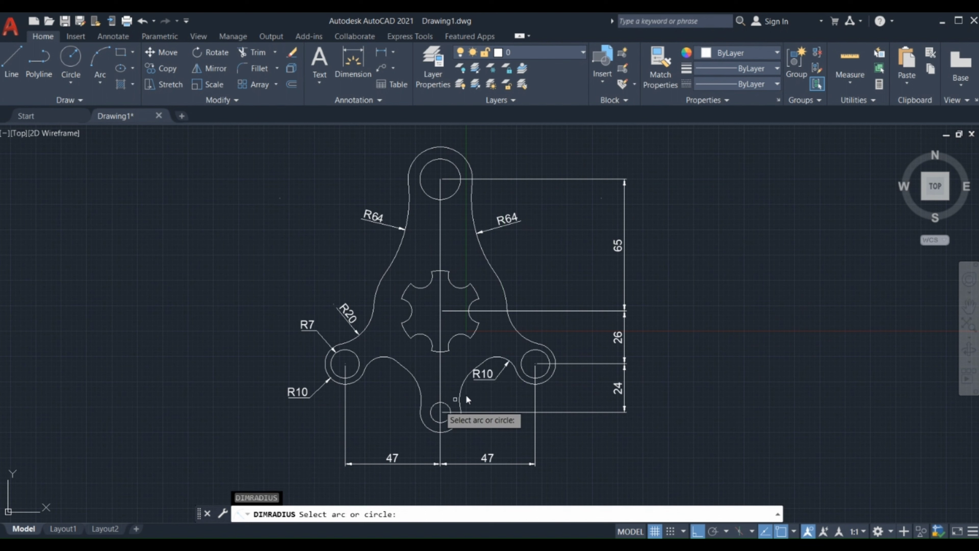
pyautogui.click(384, 359)
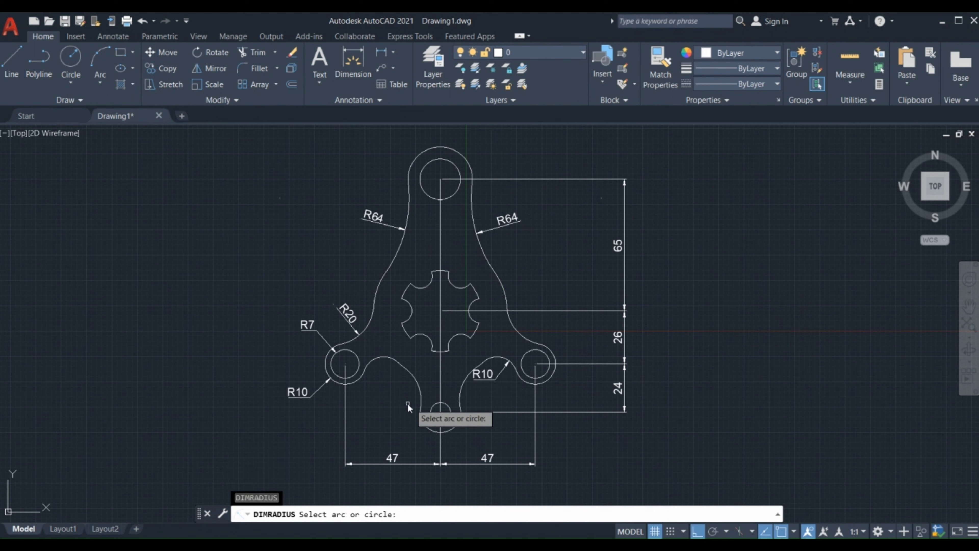
pyautogui.click(407, 393)
pyautogui.press('Return')
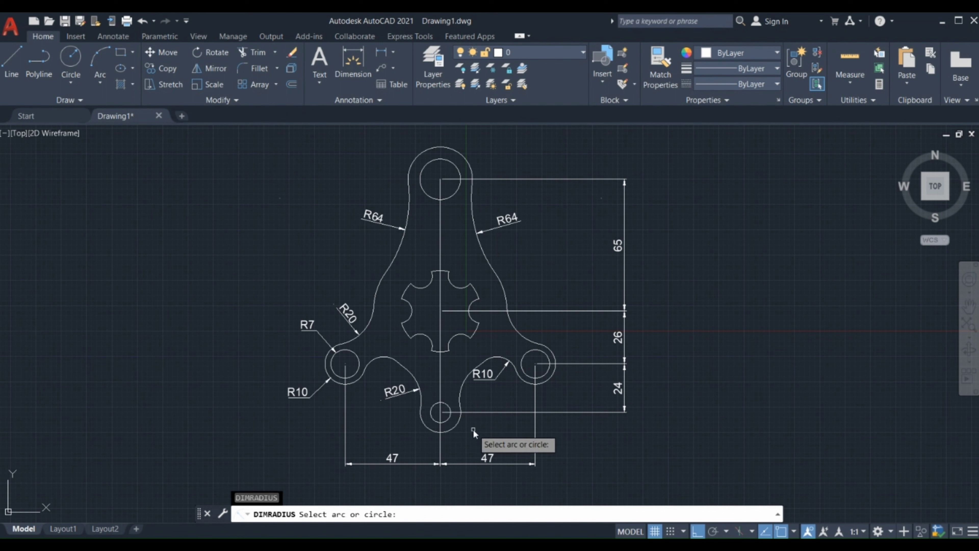
pyautogui.click(425, 286)
pyautogui.click(423, 309)
pyautogui.press('Return')
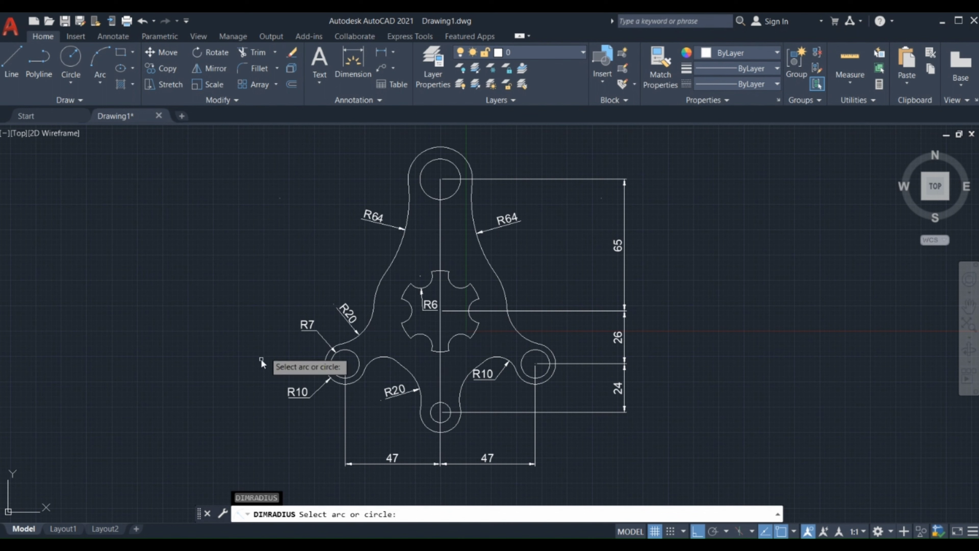
pyautogui.press('Escape')
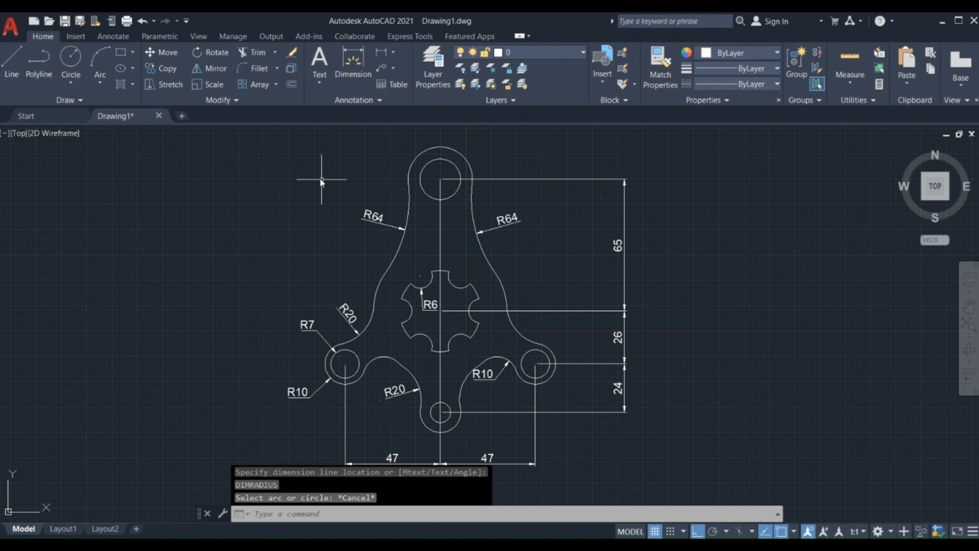
# With MULTIPLE diameter dimensioning, label the top boss Ø32 outside and Ø20 for its hole
pyautogui.write('M')
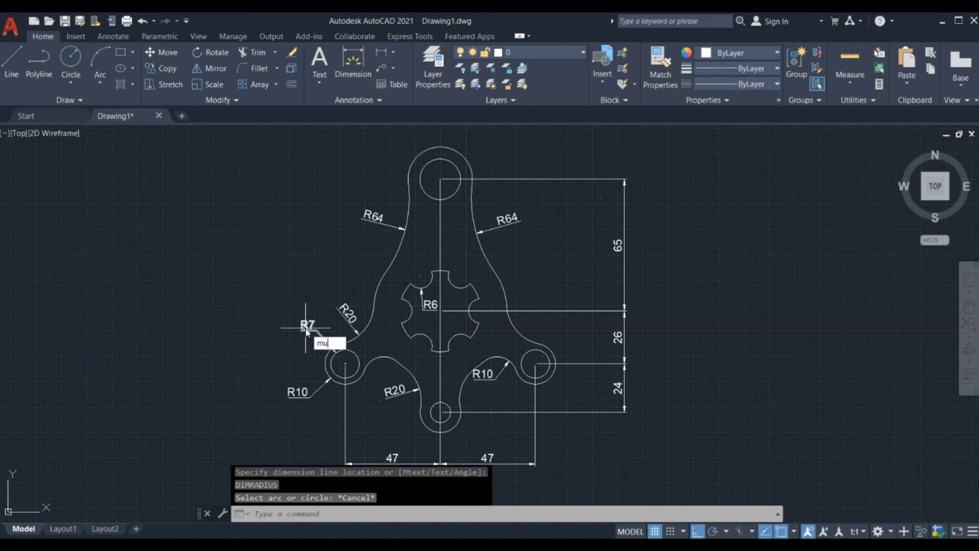
pyautogui.write('ULTIPLE')
pyautogui.press('Return')
pyautogui.write('ddi')
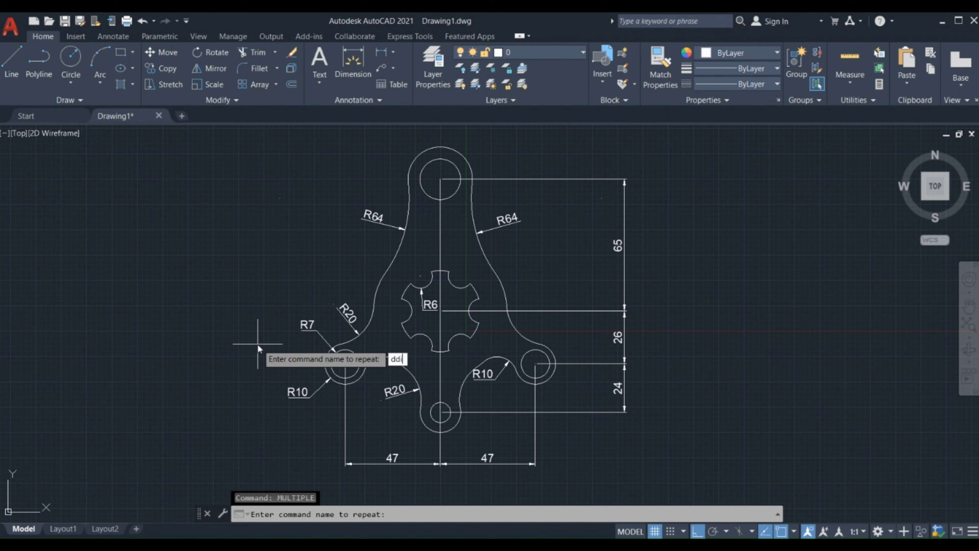
pyautogui.press('Return')
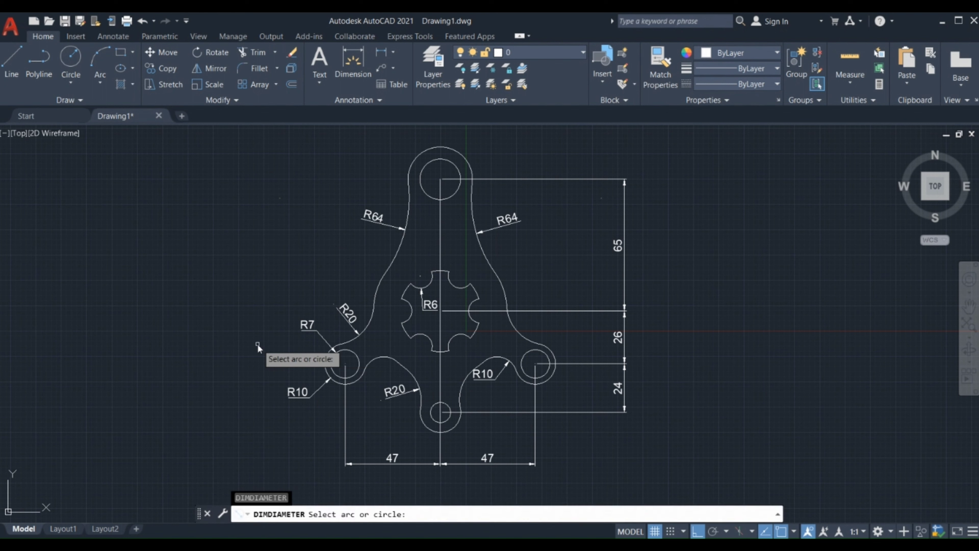
pyautogui.click(410, 168)
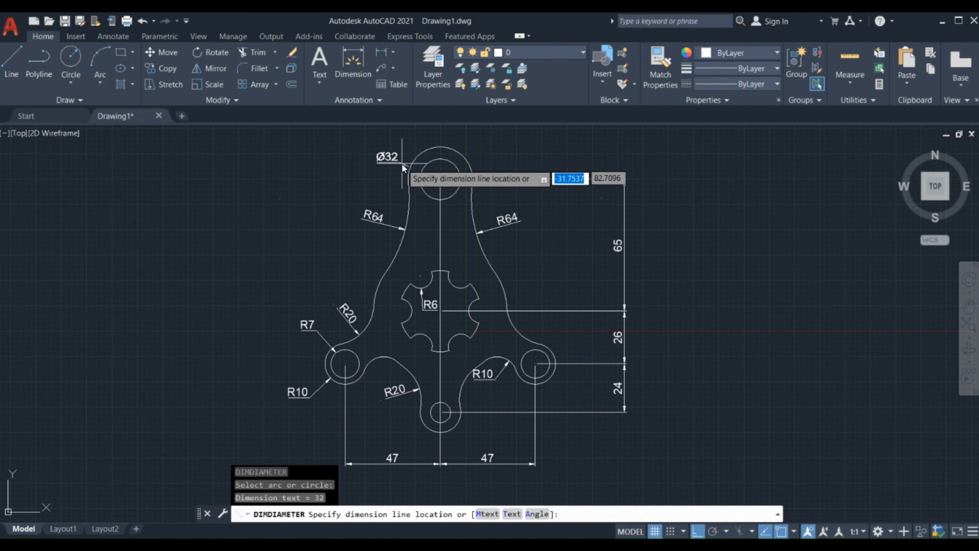
pyautogui.click(388, 151)
pyautogui.press('Return')
pyautogui.moveTo(427, 185); pyautogui.dragTo(428, 217, button='middle')
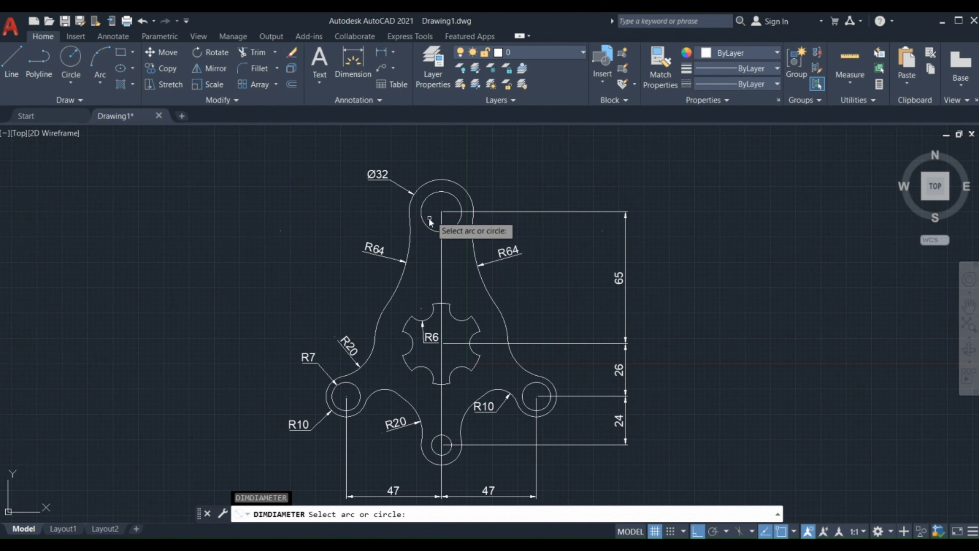
pyautogui.click(444, 192)
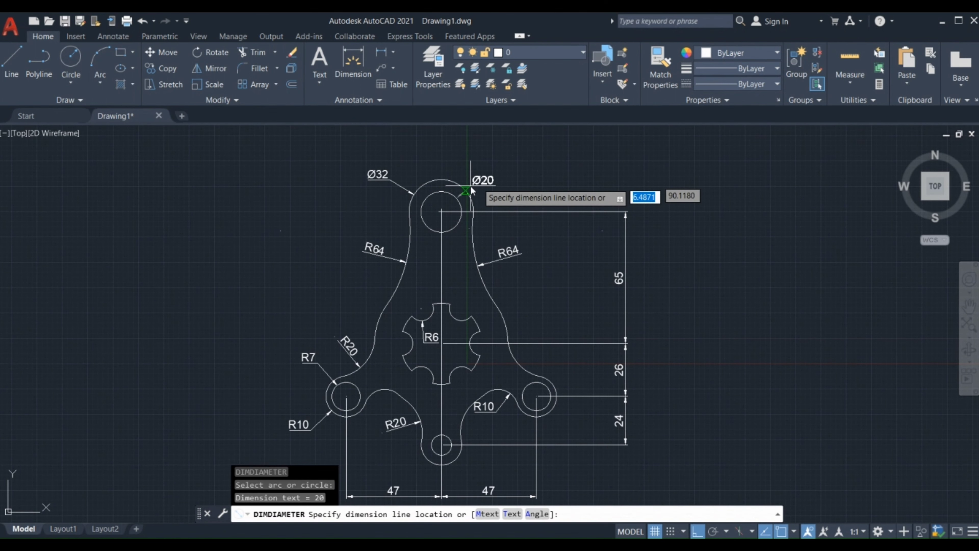
pyautogui.click(489, 173)
# Add a Ø40 diameter to the notched hub and Ø66 to the left flank arc
pyautogui.press('Return')
pyautogui.moveTo(491, 263); pyautogui.dragTo(491, 213, button='middle')
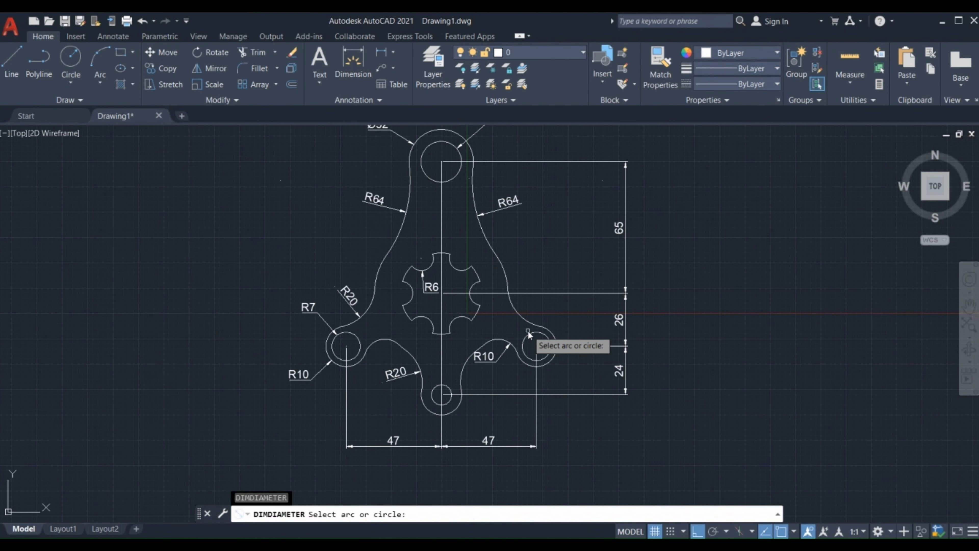
pyautogui.click(482, 270)
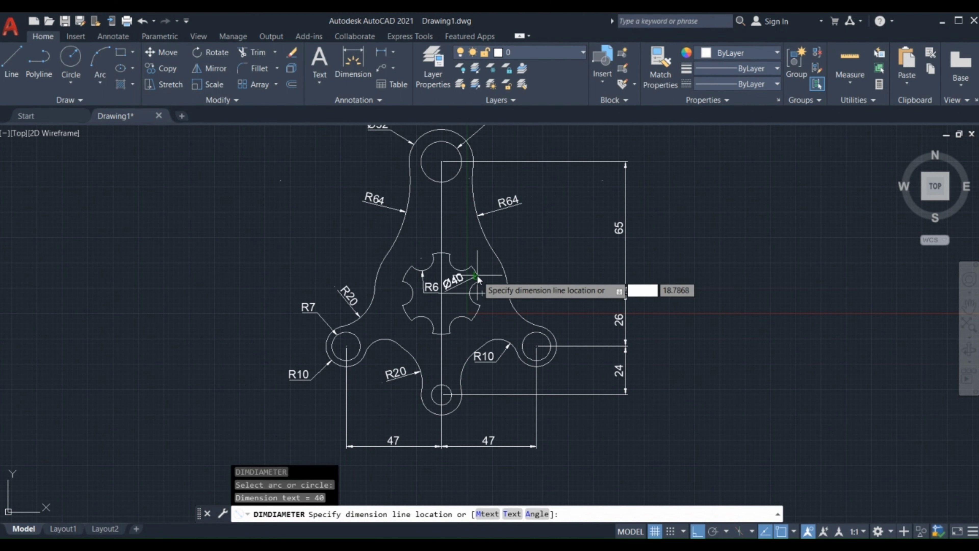
pyautogui.click(548, 249)
pyautogui.press('Return')
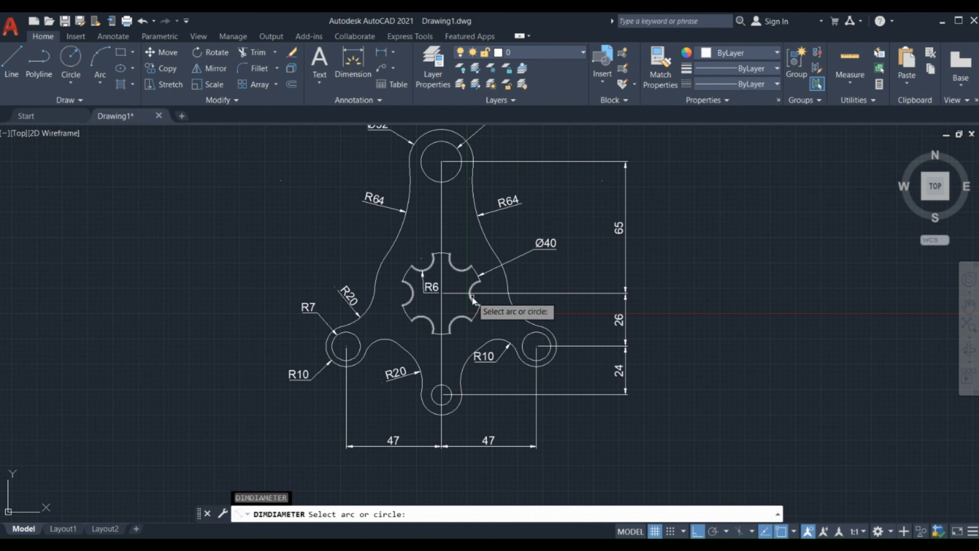
pyautogui.click(380, 263)
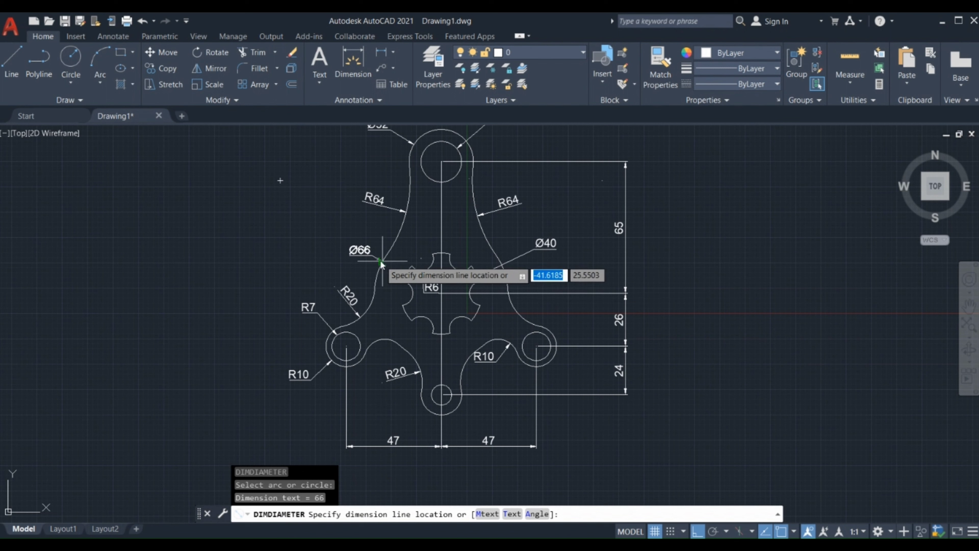
pyautogui.click(339, 243)
# Dimension the bottom boss with Ø20 outer and Ø10 hole diameters
pyautogui.press('Return')
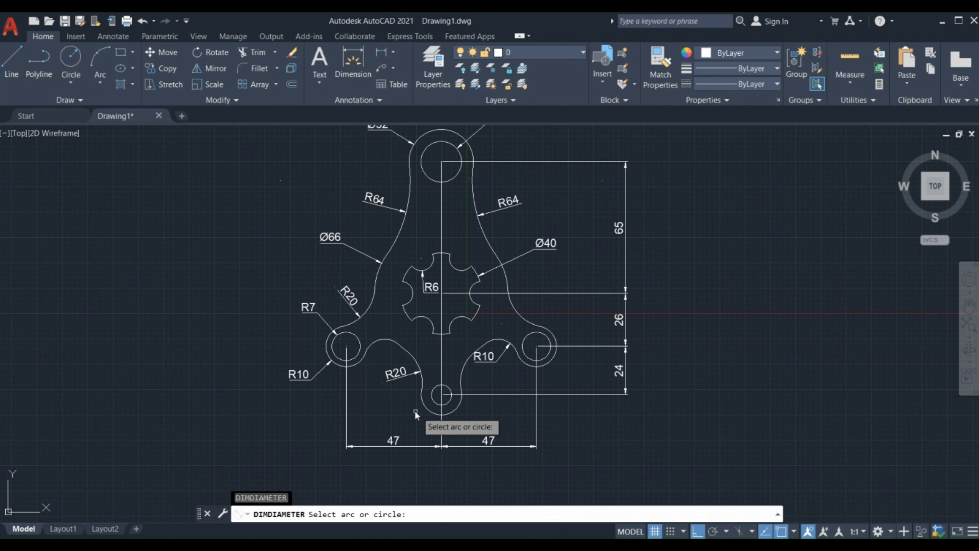
pyautogui.click(425, 408)
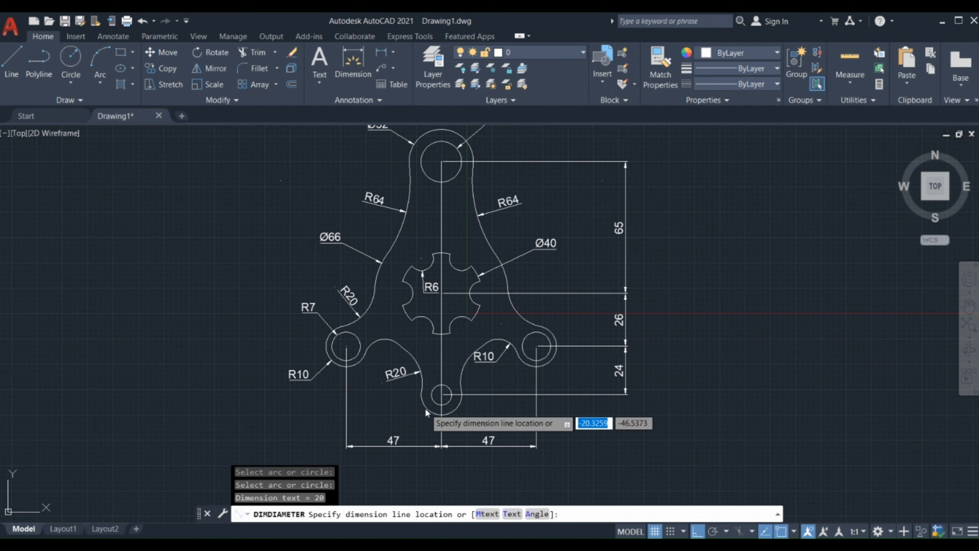
pyautogui.click(421, 415)
pyautogui.press('Return')
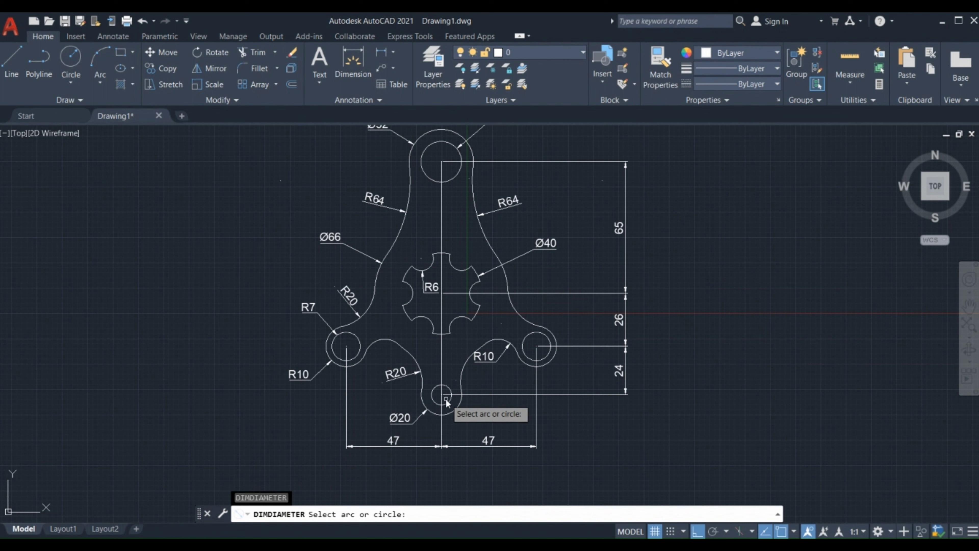
pyautogui.click(449, 401)
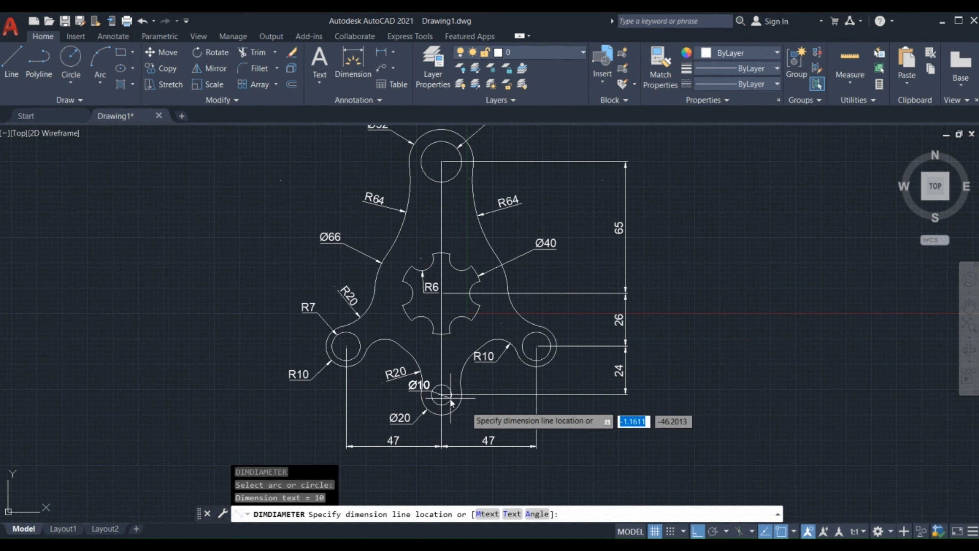
pyautogui.click(482, 409)
pyautogui.press('Return')
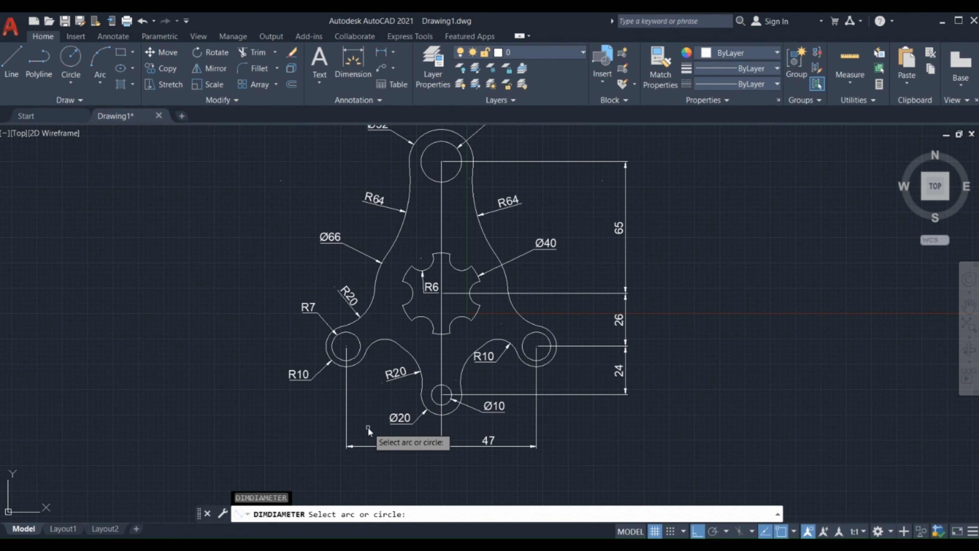
# Pan and zoom around the lever to review all the diameter labels
pyautogui.moveTo(461, 331); pyautogui.dragTo(488, 374, button='middle')
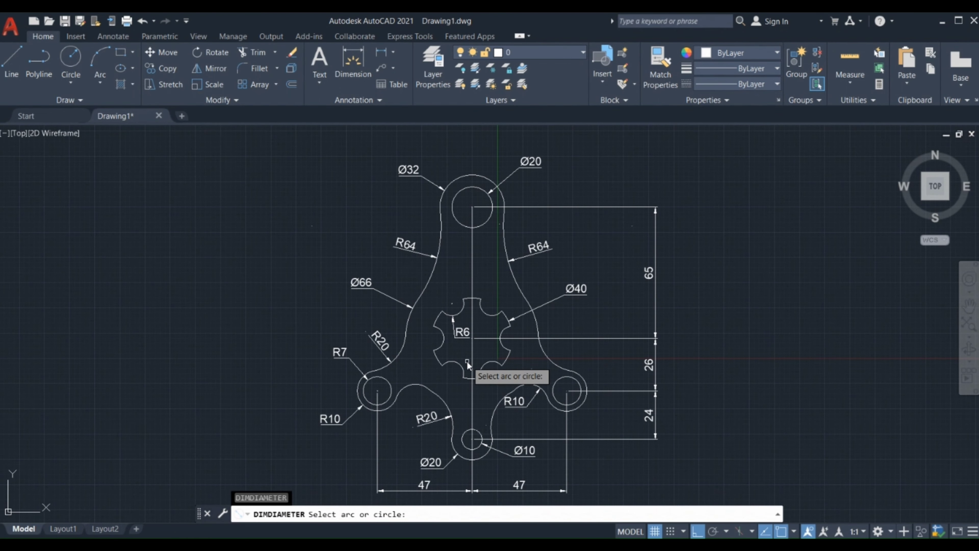
pyautogui.moveTo(397, 371); pyautogui.dragTo(373, 346, button='middle')
pyautogui.scroll(-2, 412, 287)
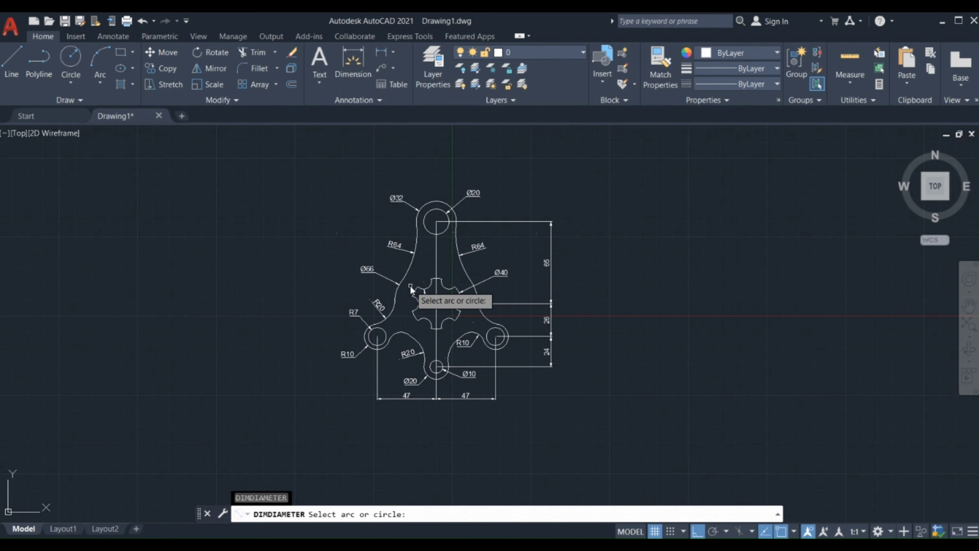
pyautogui.scroll(2, 411, 288)
pyautogui.moveTo(394, 267); pyautogui.dragTo(395, 324, button='middle')
pyautogui.scroll(-2, 395, 324)
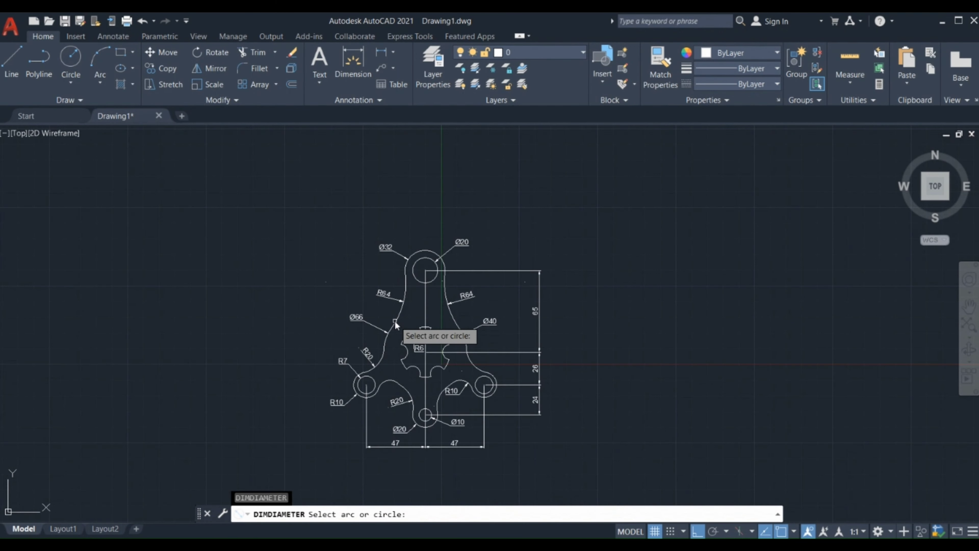
pyautogui.scroll(2, 396, 323)
pyautogui.scroll(-2, 397, 328)
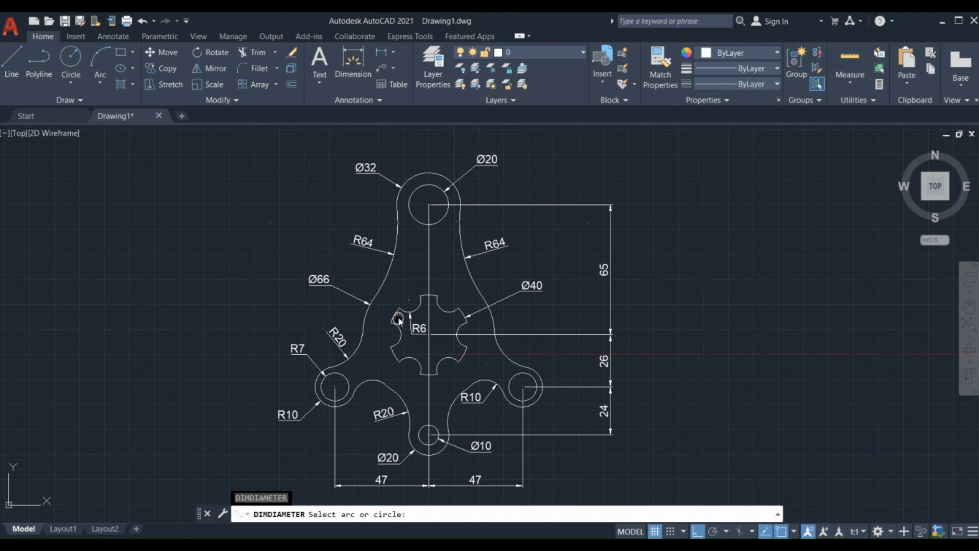